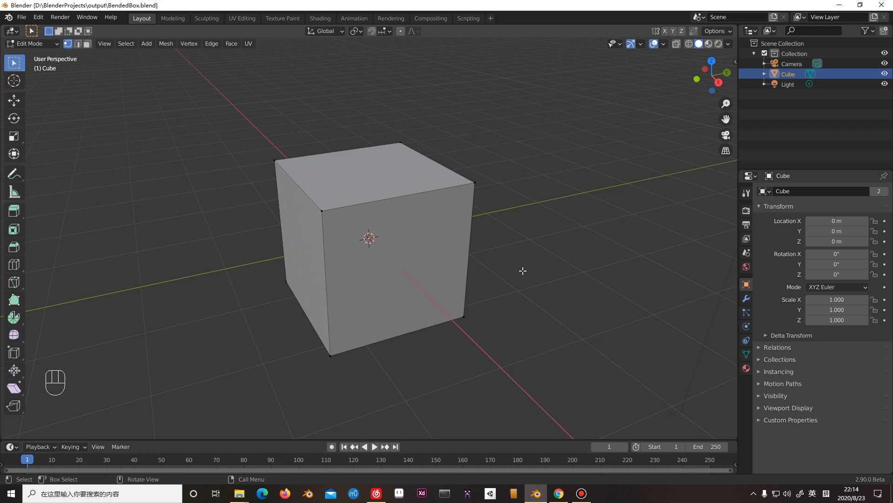
Switch the cube to Object Mode and back to Edit Mode, box-select all its vertices, and reduce the selection to one upper corner.
key("Tab")
left_click(492, 255)
left_click(425, 233)
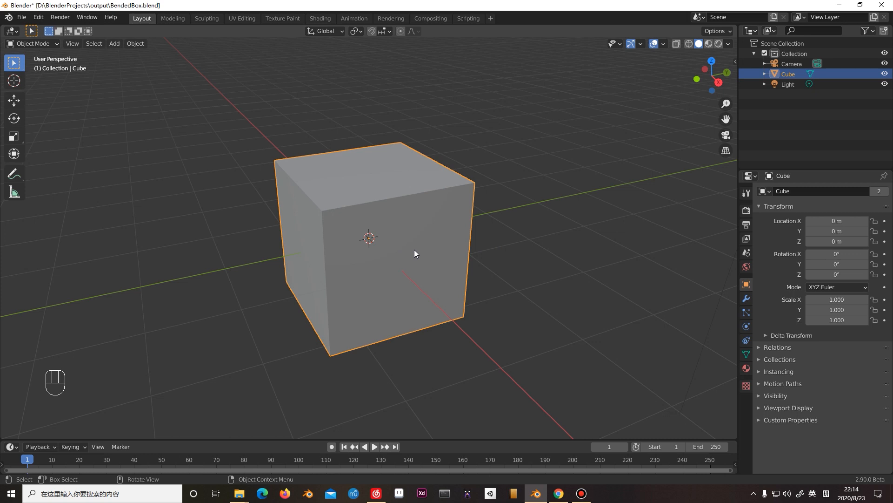
key("Tab")
left_click_drag(259, 138, 522, 367)
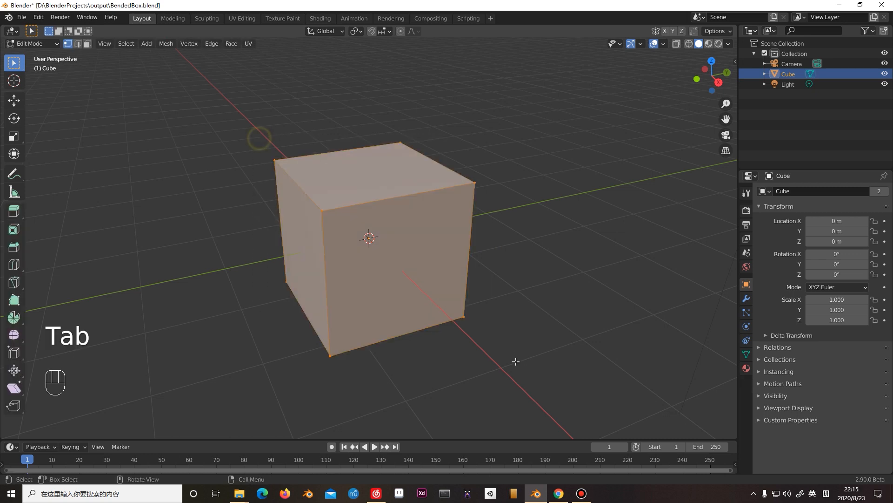
left_click(255, 148)
left_click_drag(250, 137, 303, 172)
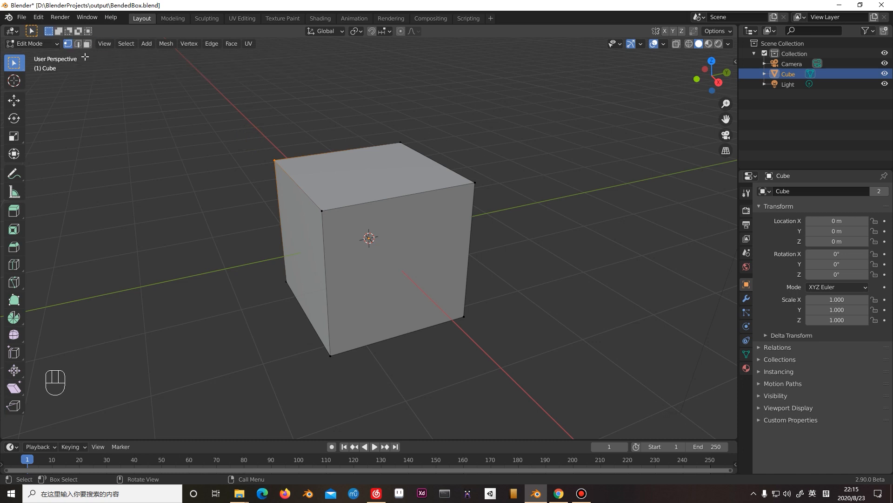
Change to face select mode, select the cube's top face and a box of faces, and clear the selection.
left_click(77, 44)
left_click(68, 44)
left_click(79, 44)
left_click(87, 44)
left_click(343, 163)
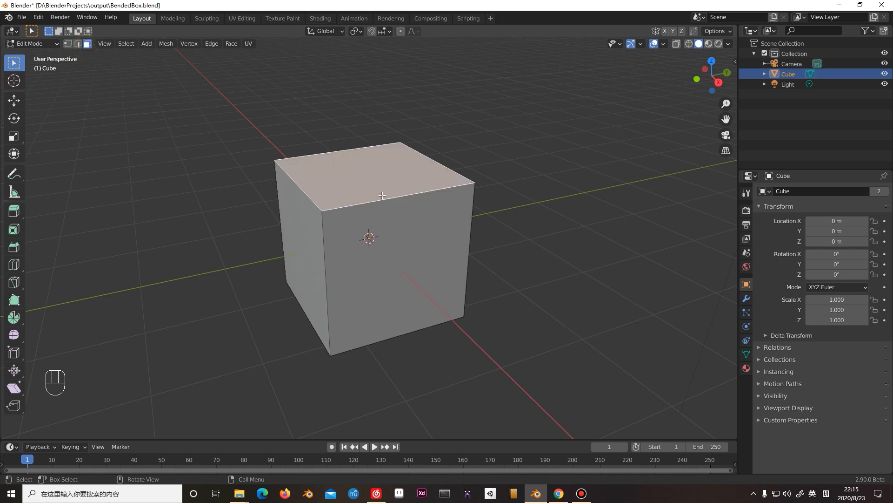
left_click_drag(245, 123, 425, 337)
left_click(538, 343)
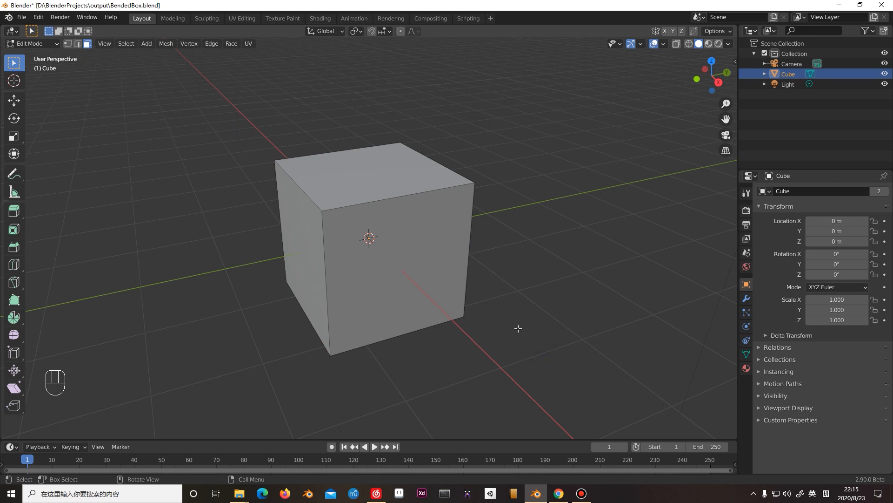
Change to edge select mode and cut one centred horizontal edge loop around the cube.
left_click(77, 43)
left_click(67, 45)
left_click_drag(303, 190, 406, 226)
left_click(78, 45)
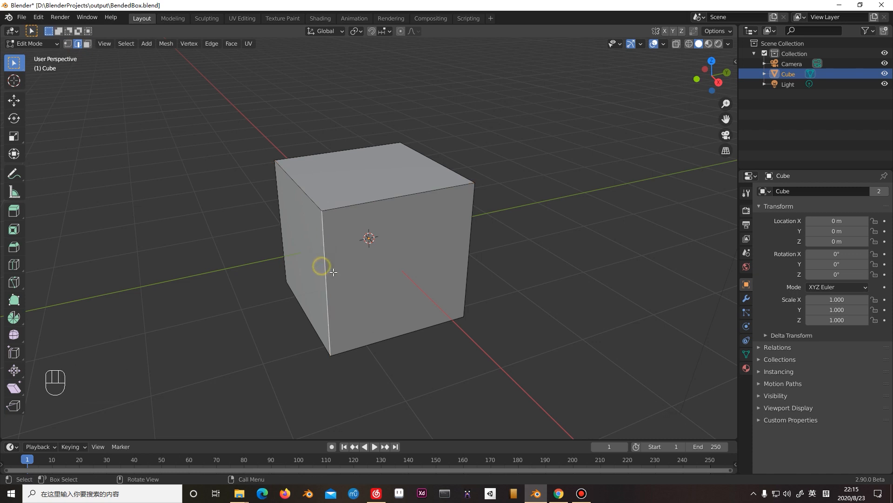
key("ctrl+r")
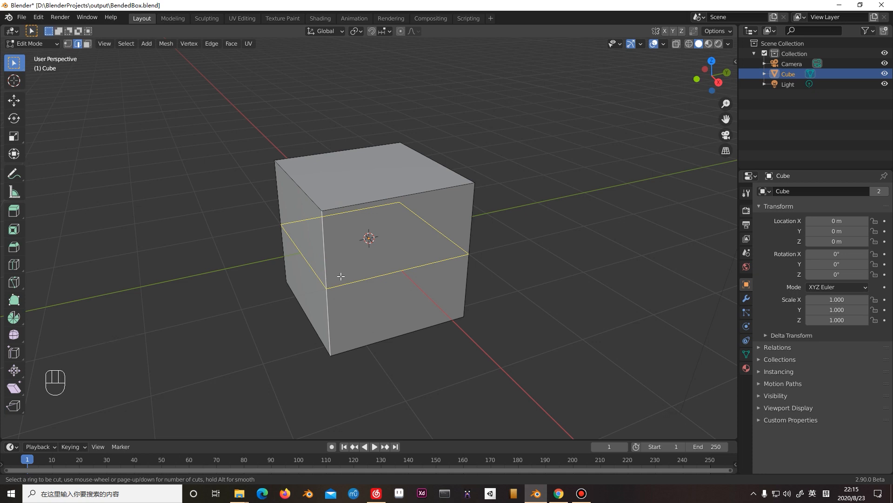
left_click(341, 276)
right_click(338, 276)
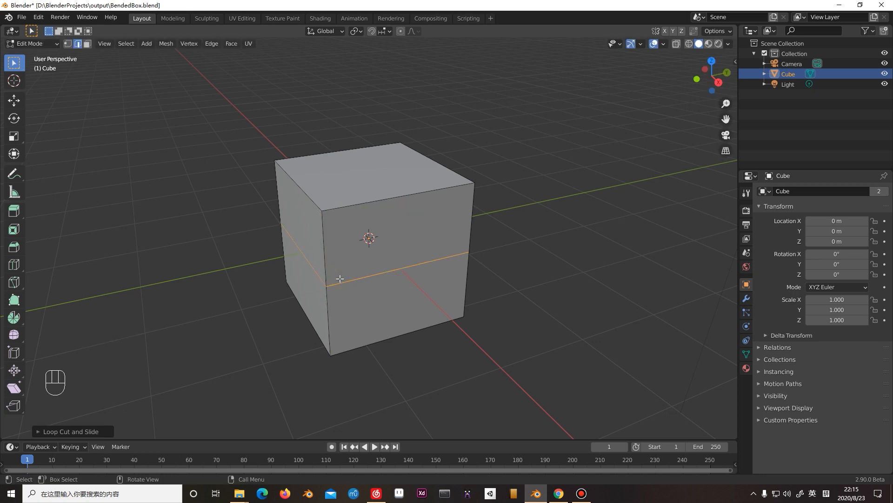
Try selecting individual edges around the horizontal cut, and clear the selection.
middle_click_drag(368, 260, 428, 261)
left_click(510, 271)
left_click(318, 265)
key("2")
left_click(401, 278)
left_click(336, 272)
middle_click_drag(444, 272, 465, 277)
left_click(539, 278)
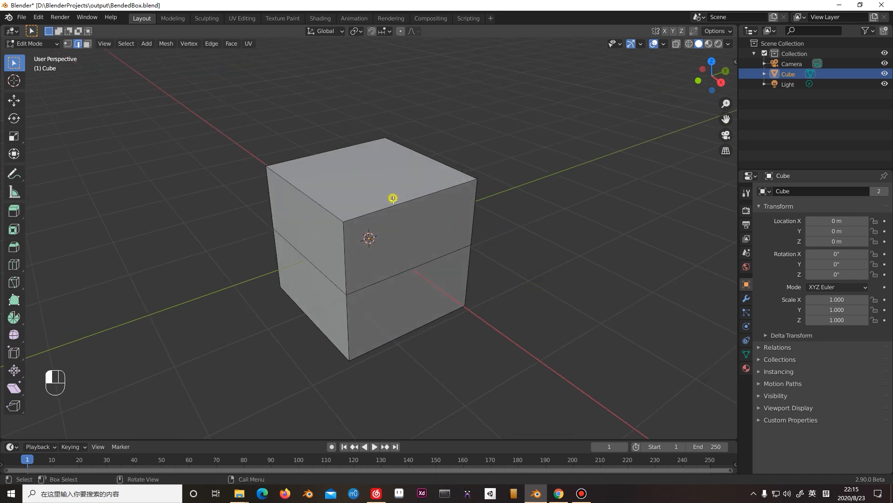
Cut two centred vertical edge loops at right angles to each other, dividing every cube side into four faces.
key("ctrl+r")
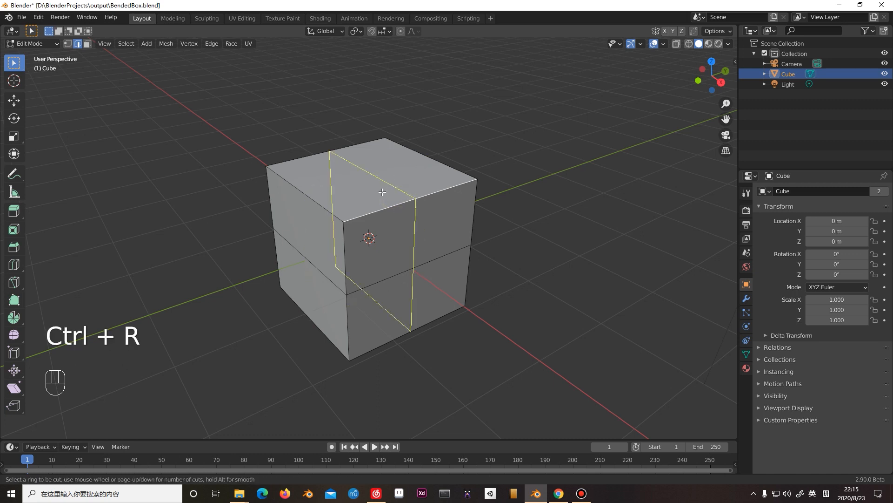
left_click(383, 196)
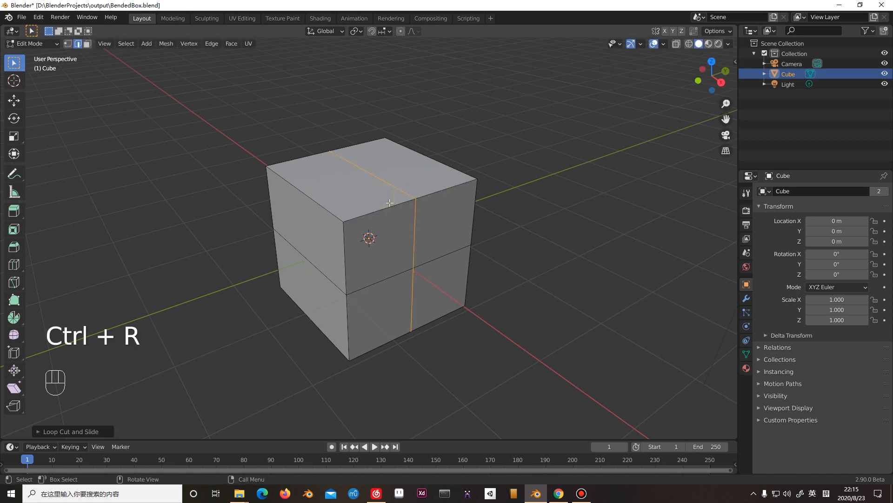
key("ctrl+r")
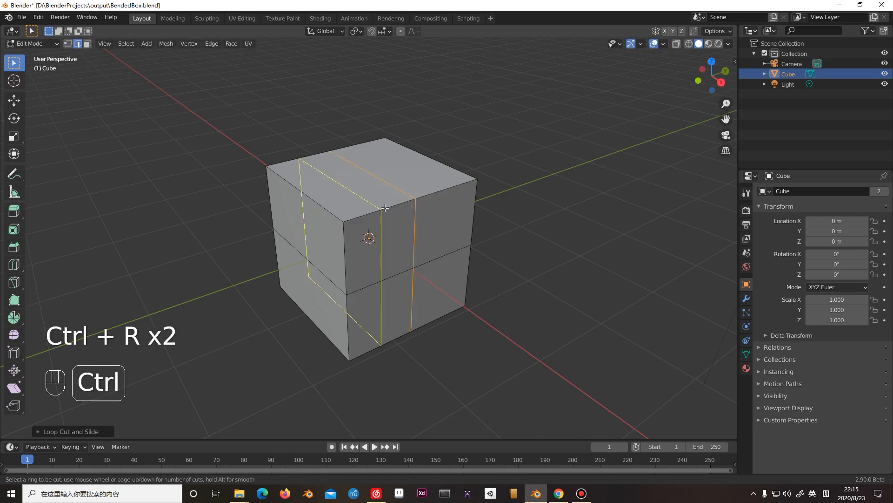
left_click(318, 220)
mouse_move(514, 236)
middle_mouse_down()
mouse_move(517, 252)
mouse_move(507, 231)
middle_mouse_up()
scroll(507, 231, "down", 2)
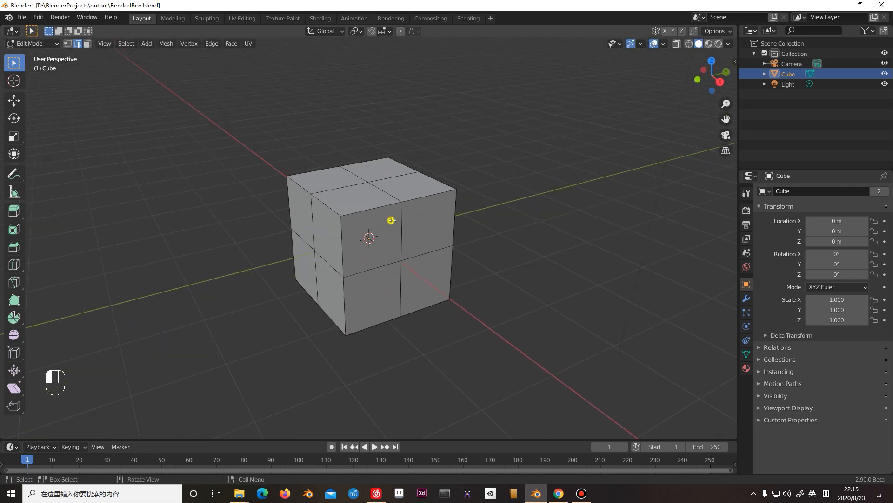
Select single edges on the subdivided cube and examine the new divisions close up.
left_click(380, 264)
left_click(415, 264)
left_click(388, 229)
left_click(385, 170)
left_click(521, 253)
mouse_move(447, 260)
middle_mouse_down()
mouse_move(453, 267)
mouse_move(444, 259)
middle_mouse_up()
scroll(388, 222, "up", 2)
scroll(388, 222, "down", 2)
mouse_move(380, 224)
middle_mouse_down("shift")
mouse_move(395, 241)
mouse_move(381, 214)
middle_mouse_up("shift")
scroll(399, 242, "up", 3)
mouse_move(427, 244)
middle_mouse_down()
mouse_move(441, 261)
mouse_move(426, 244)
middle_mouse_up()
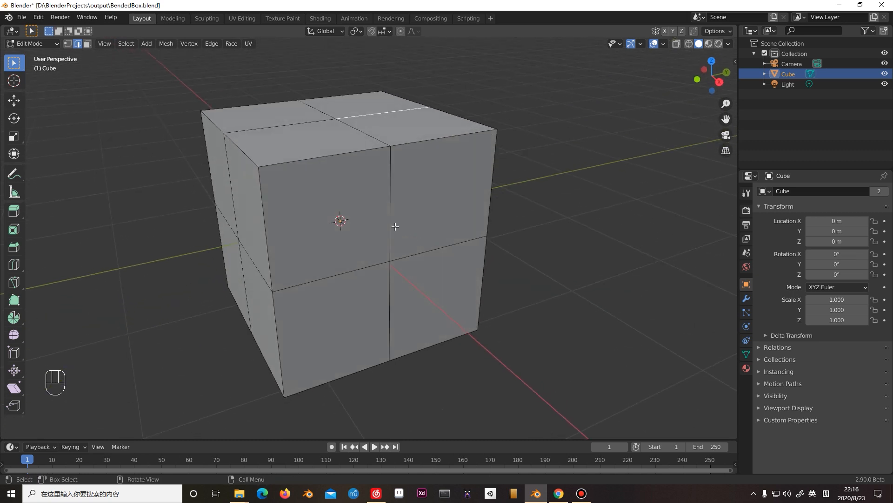
Go through the vertex, edge and face select modes, ending in vertex select mode.
left_click(67, 44)
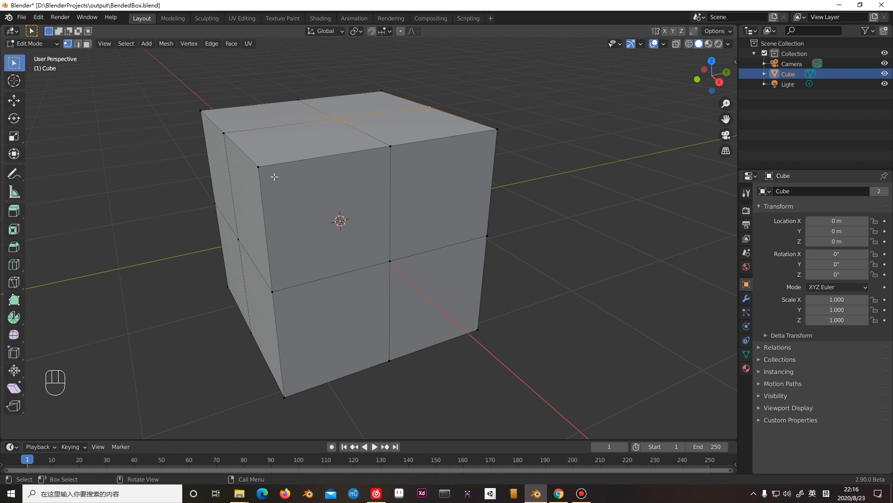
key("2")
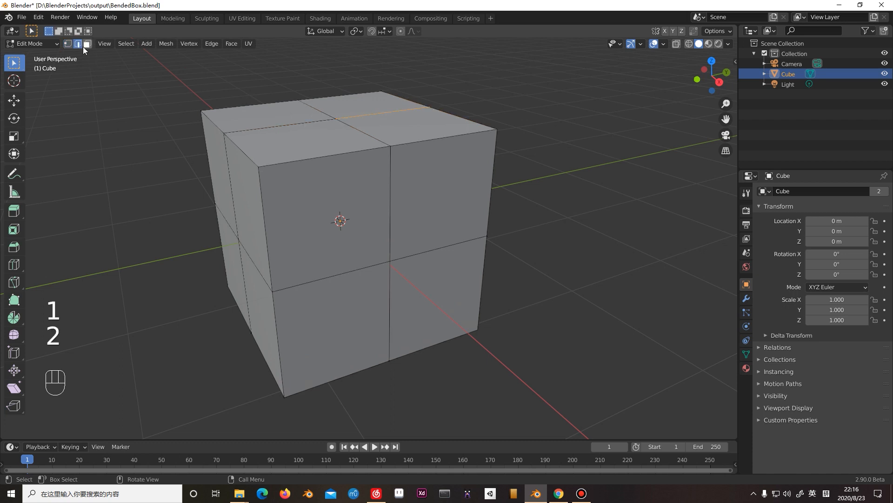
key("3")
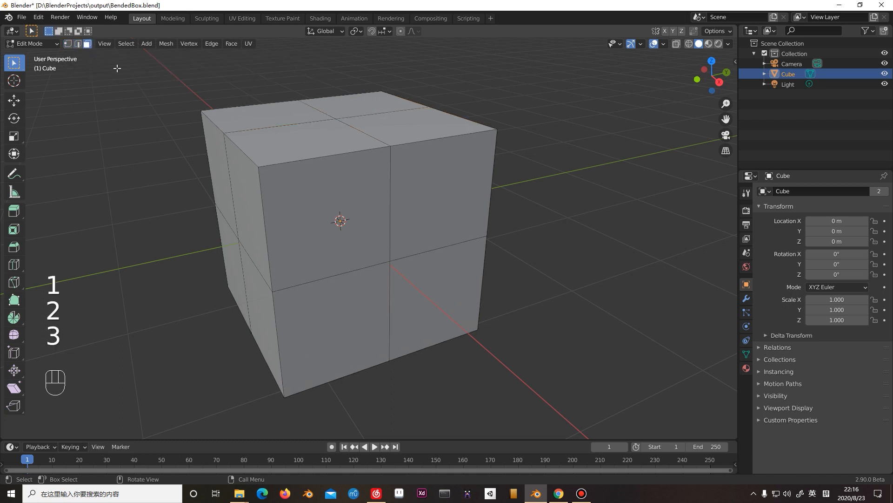
key("1")
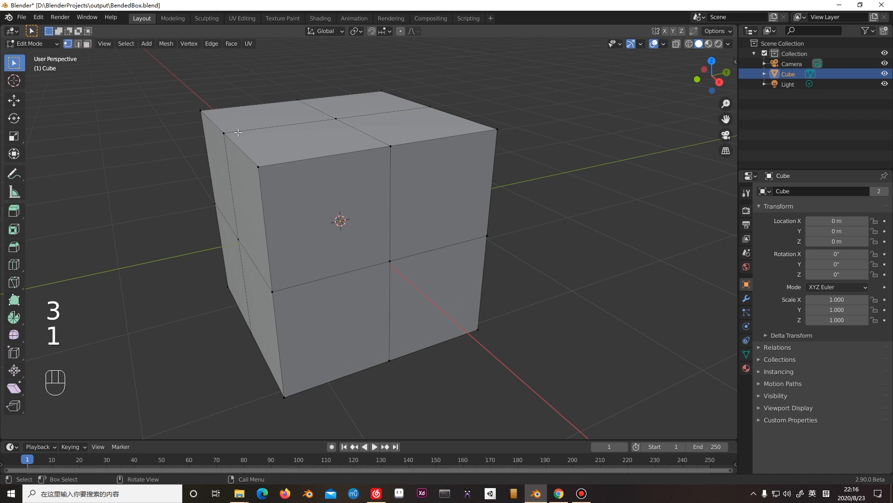
Try to move the cube's near upper corner vertex freely, and undo the move.
middle_click_drag(353, 158, 407, 167, "shift")
left_click_drag(347, 166, 430, 214)
left_click_drag(456, 153, 526, 195)
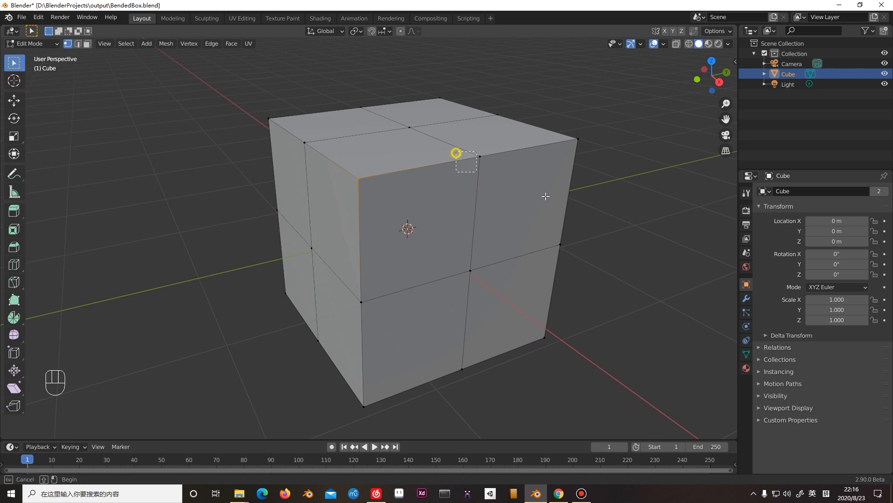
left_click_drag(359, 169, 370, 196)
key("g")
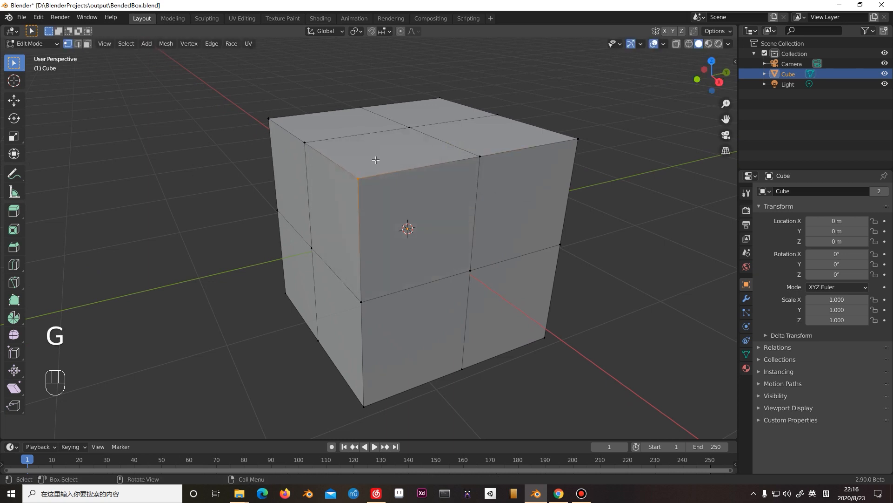
key("g")
right_click(373, 169)
middle_click_drag(419, 165, 379, 127, "shift")
key("g")
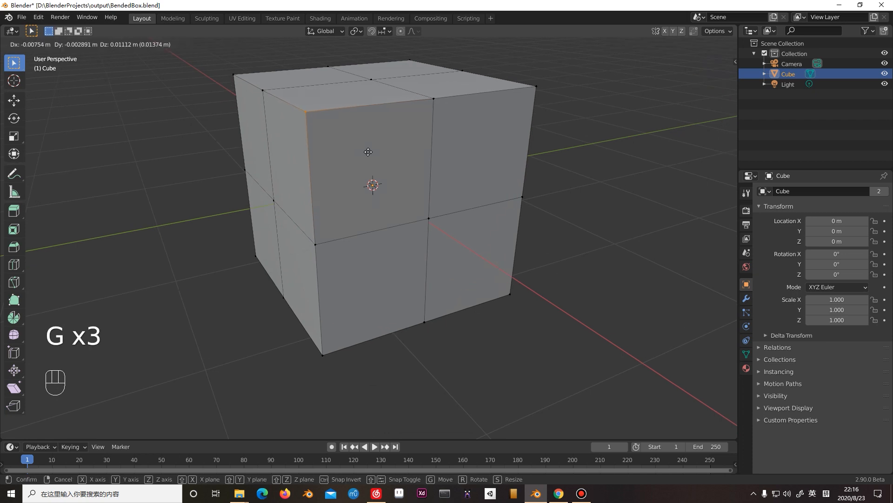
key("Escape")
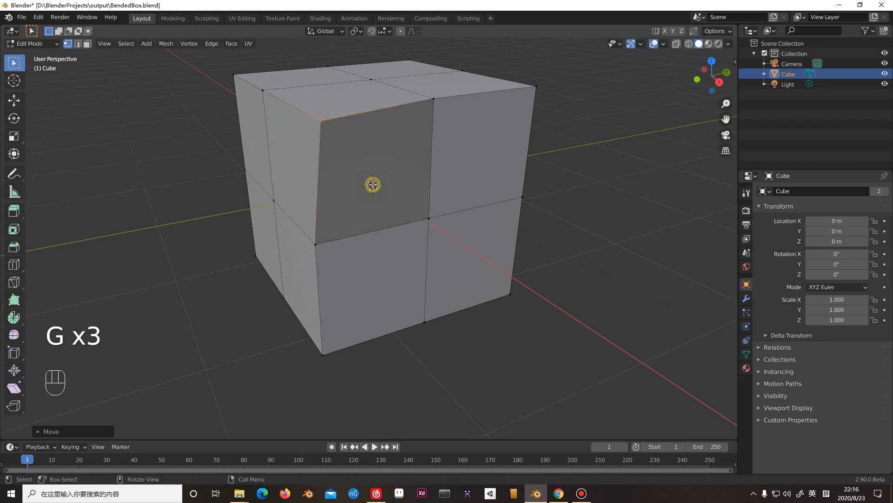
key("ctrl+z")
Try to move the near upper corner vertex along the Y axis, and cancel the move.
middle_click_drag(335, 219, 359, 149)
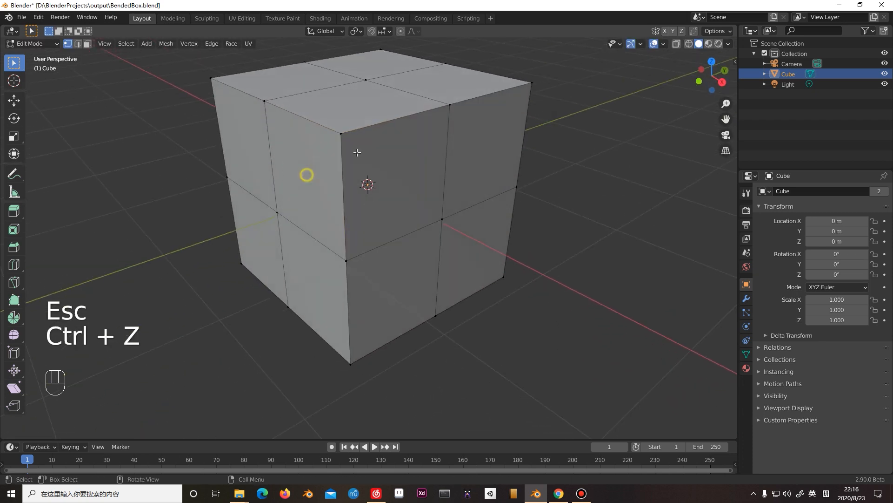
key("g")
key("y")
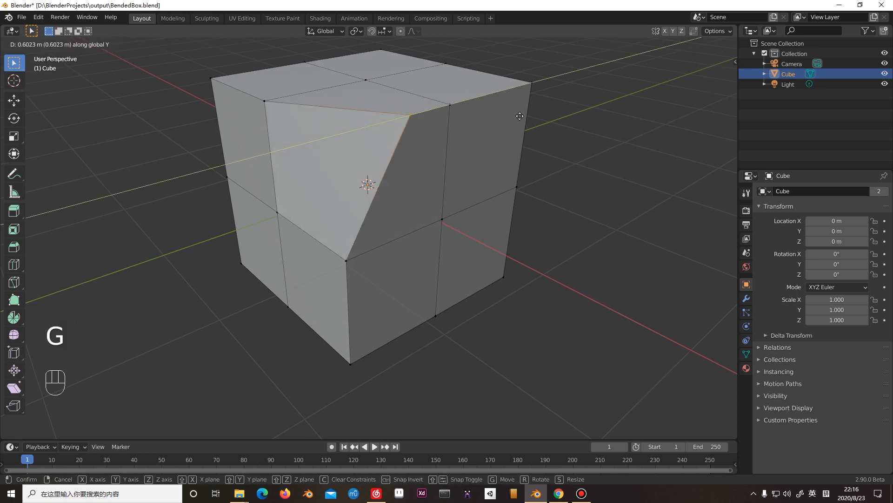
key("Escape")
Try to move the near upper corner vertex along the Z axis, and cancel the move.
scroll(407, 158, "up", 1)
middle_click_drag(395, 152, 397, 176, "shift")
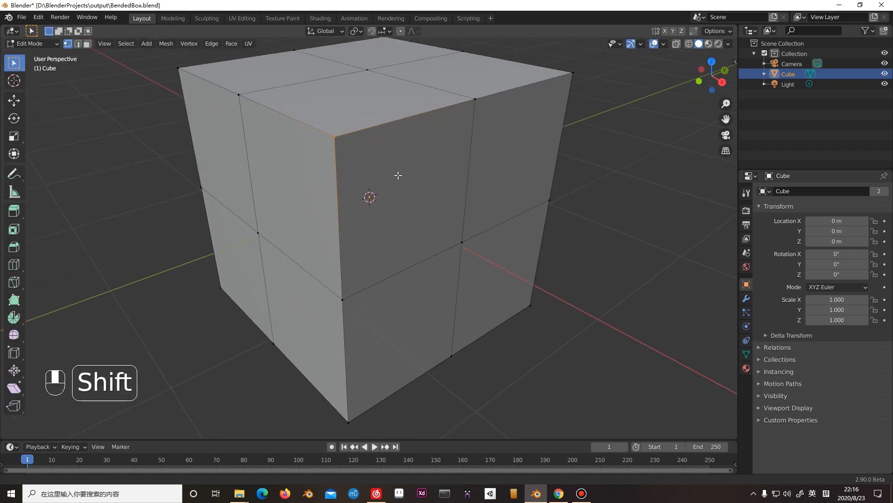
scroll(396, 175, "down", 2)
left_click_drag(339, 162, 391, 198)
key("g")
key("z")
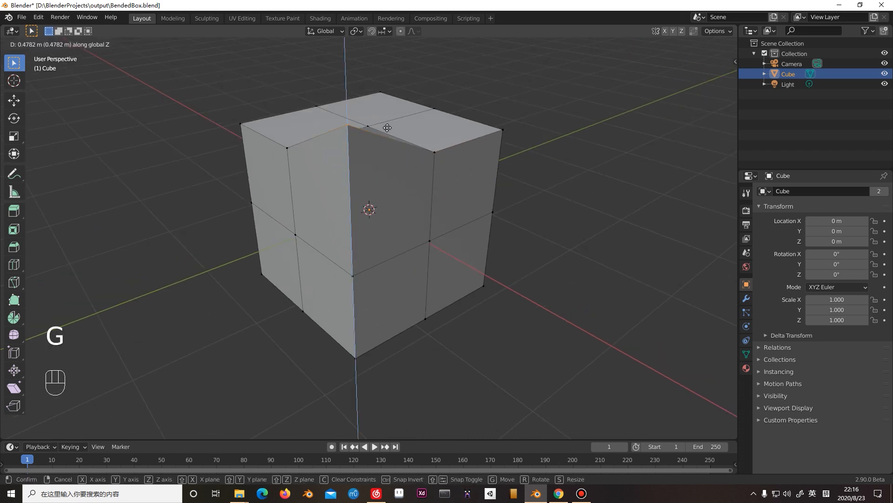
key("Escape")
Raise the cube's near upper corner vertex about 0.12 m along the Z axis.
scroll(389, 168, "down", 3)
middle_click_drag(387, 169, 381, 150)
scroll(411, 199, "up", 3)
middle_click_drag(367, 181, 346, 185, "shift")
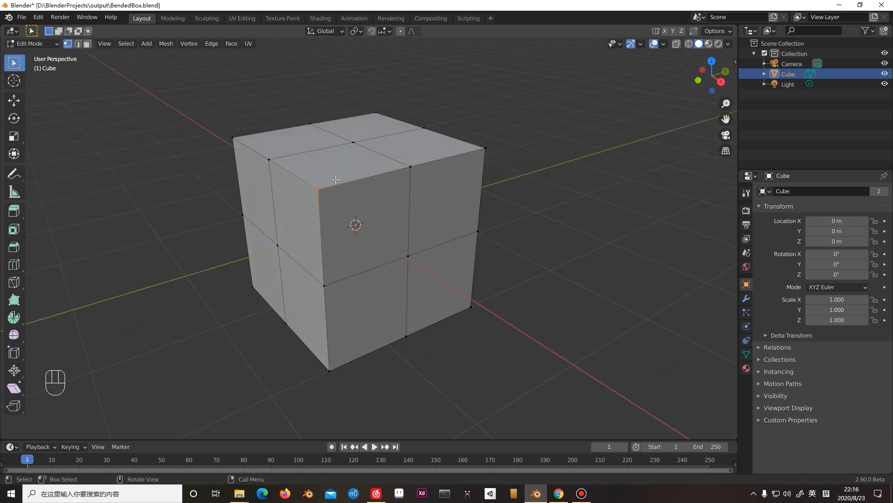
key("g")
key("z")
left_click(335, 168)
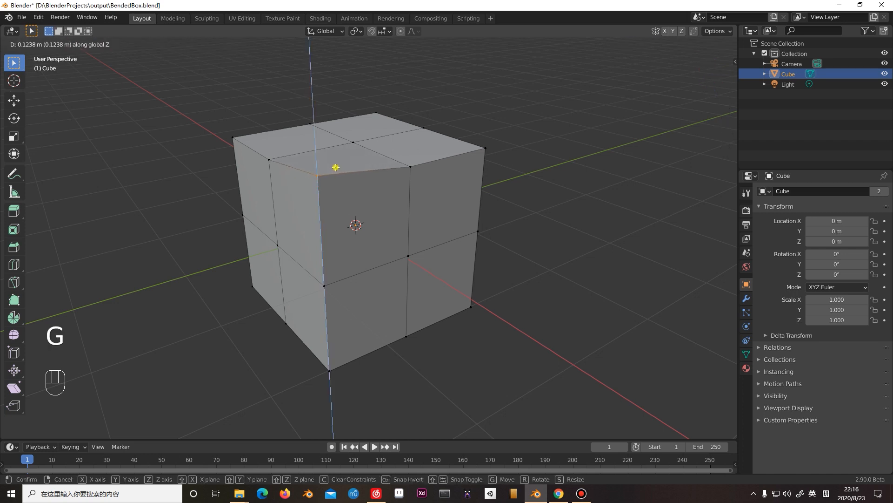
Shift the upper corner vertex on the negative X, negative Y side slightly along the Z axis.
middle_click_drag(336, 167, 362, 174)
left_click(207, 132)
middle_click_drag(275, 157, 251, 161)
key("g")
key("z")
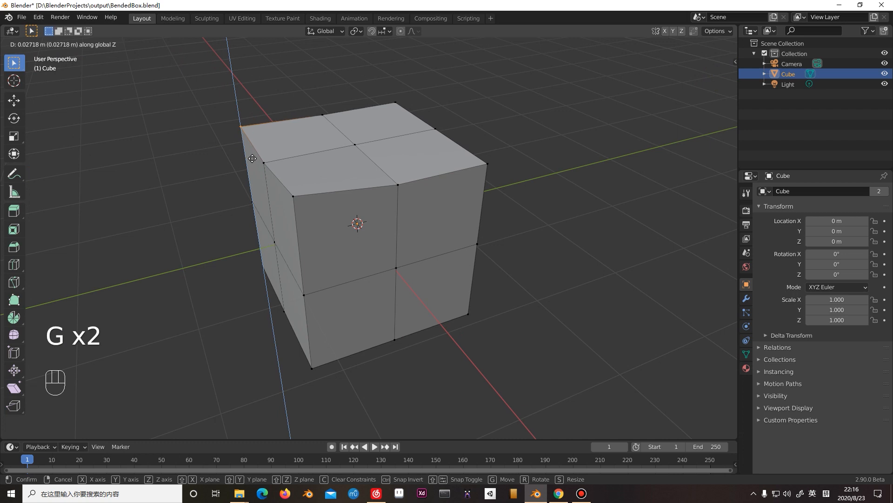
left_click(254, 170)
Raise the upper corner vertex on the negative X, positive Y side about 0.06 m along the Z axis.
middle_click_drag(379, 164, 337, 177, "shift")
left_click_drag(339, 101, 373, 123)
middle_click_drag(384, 122, 366, 178, "shift")
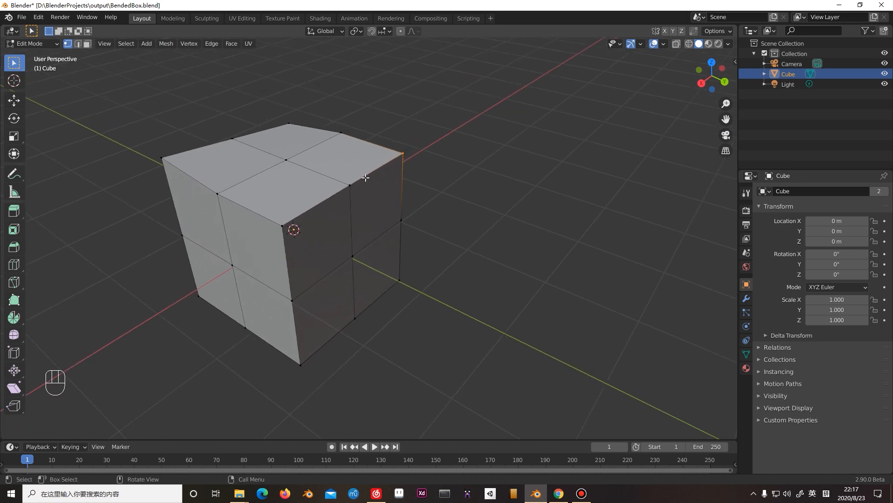
key("g")
key("z")
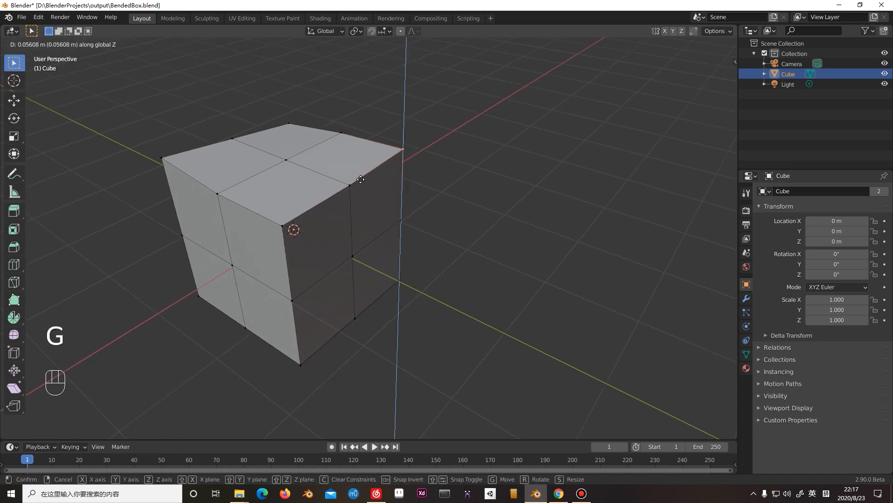
left_click(361, 179)
Move the upper corner vertex on the positive X, positive Y side slightly in free space.
middle_click_drag(358, 187, 437, 237)
left_click(328, 249)
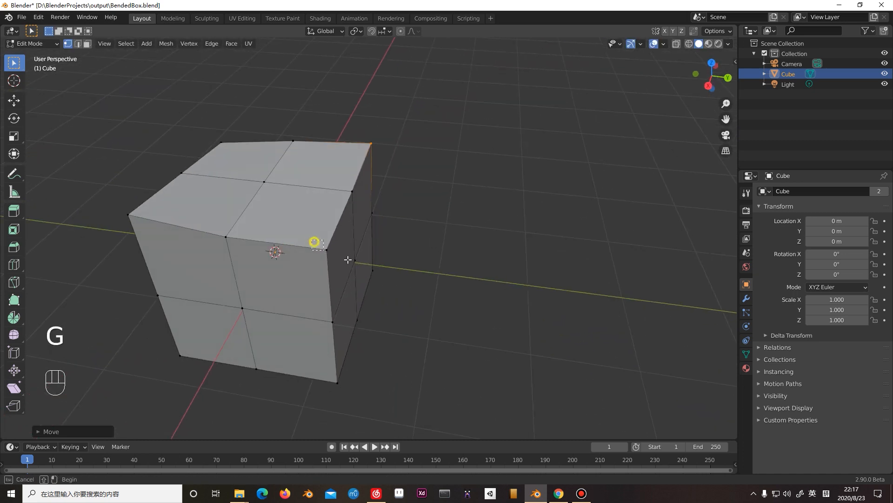
key("g")
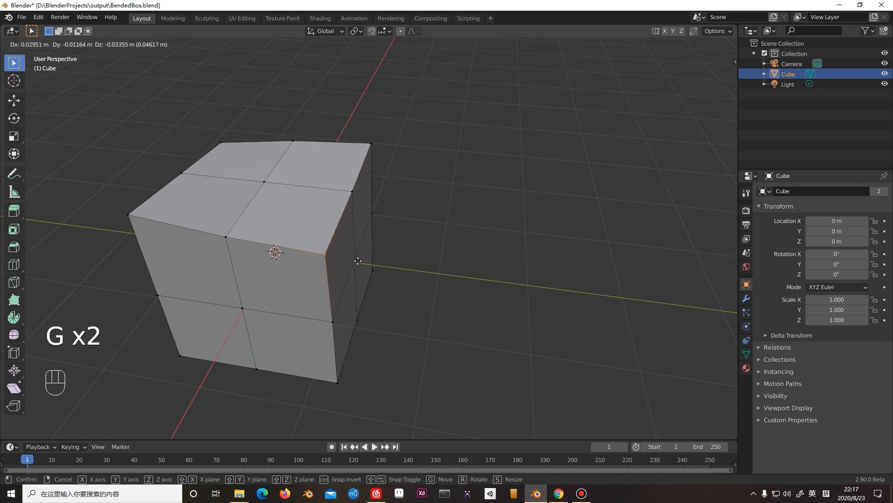
left_click(364, 260)
Move the upper corner vertex on the negative X, positive Y side slightly in free space.
middle_click_drag(370, 195, 368, 154)
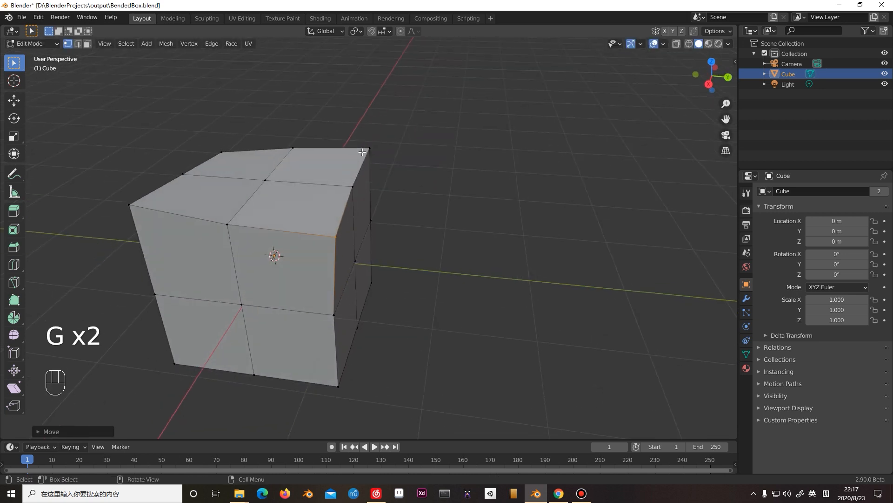
left_click(362, 147)
key("g")
left_click(378, 167)
middle_click_drag(399, 189, 412, 196, "shift")
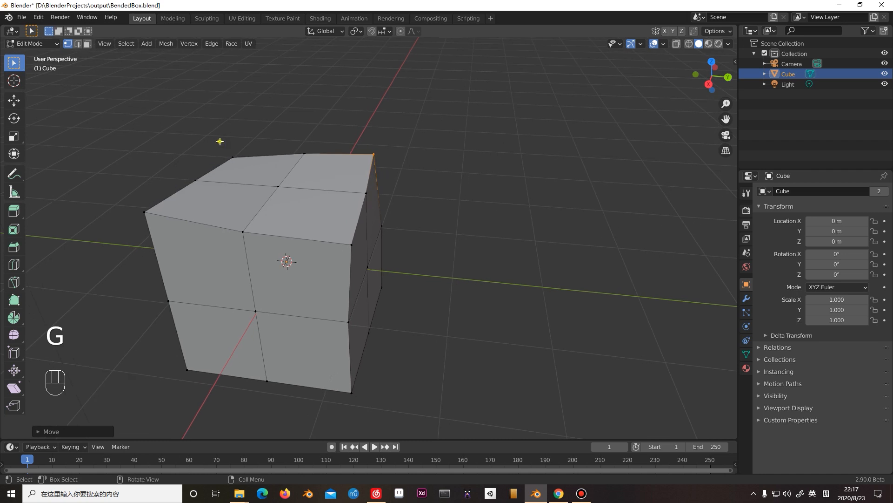
Adjust the upper corner vertex on the negative X, negative Y side with two slight free moves.
left_click(220, 141)
key("g")
left_click(240, 163)
middle_click_drag(247, 167, 288, 202)
middle_click_drag(289, 202, 304, 190)
key("g")
left_click(308, 187)
Move the upper corner vertex on the positive X, negative Y side slightly in free space.
left_click(493, 177)
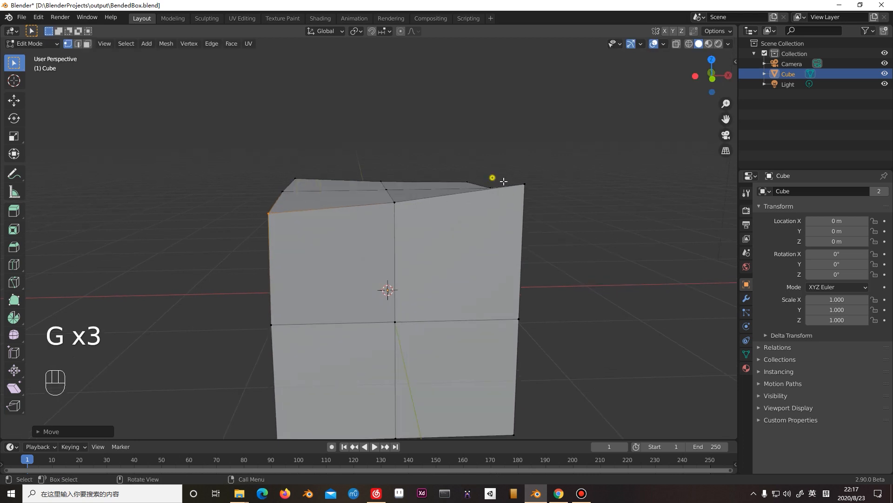
left_click(516, 182)
key("g")
left_click(540, 202)
Move the centre vertex of the top face about 0.05 m, mostly downward.
middle_click_drag(540, 203, 357, 234)
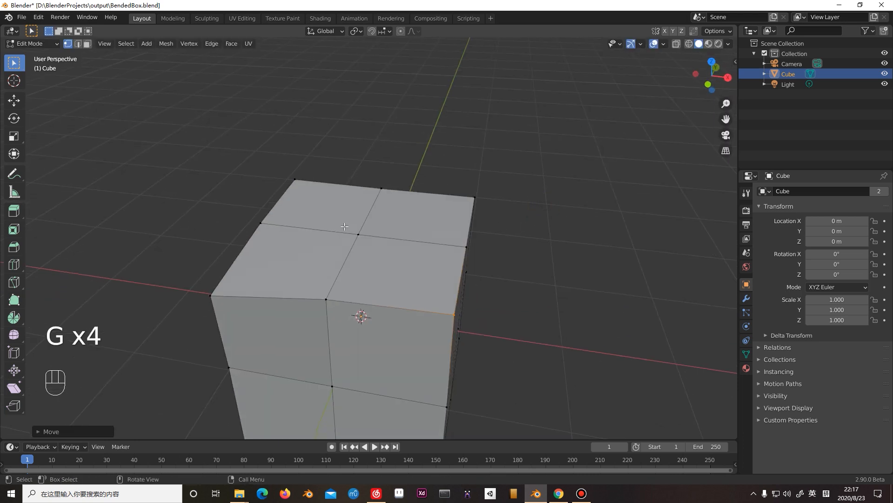
left_click_drag(356, 235, 371, 248)
key("g")
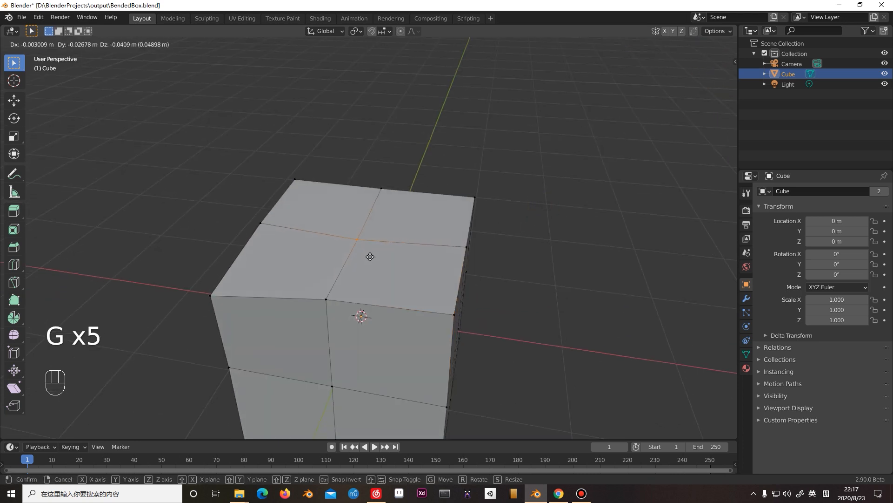
left_click(369, 255)
Select the two middle edges of the top face that run along the X axis in edge mode.
middle_click_drag(409, 215, 416, 170, "shift")
key("2")
left_click(335, 185)
left_click(385, 192, "shift")
Examine the deformed box in the front, right and top orthographic views.
middle_click_drag(380, 200, 427, 263)
key("KP_1")
key("KP_3")
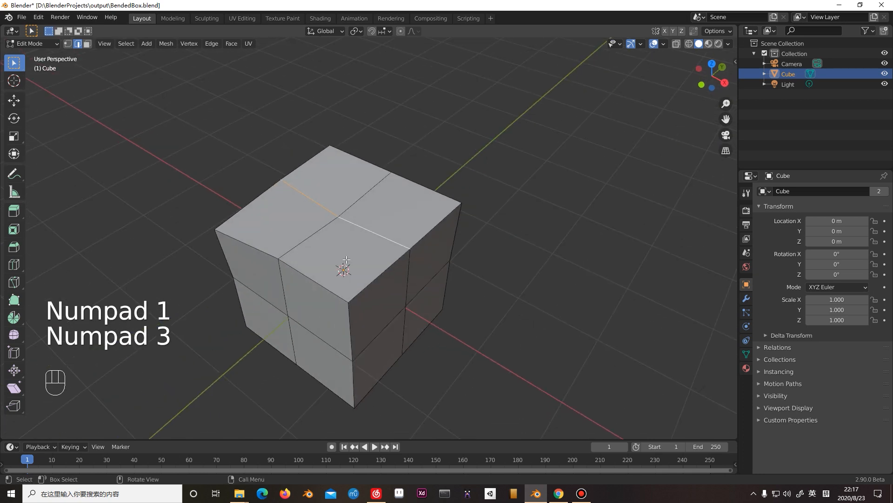
key("KP_1")
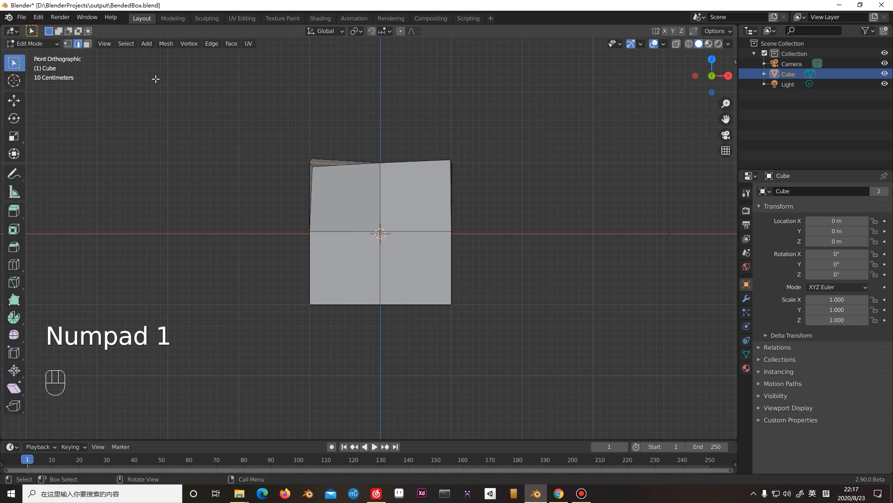
key("KP_3")
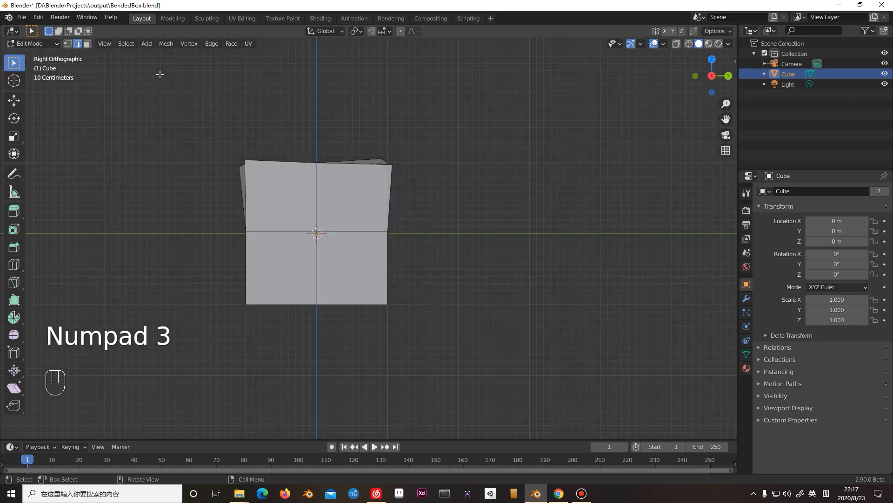
middle_click_drag(233, 133, 295, 176)
key("KP_7")
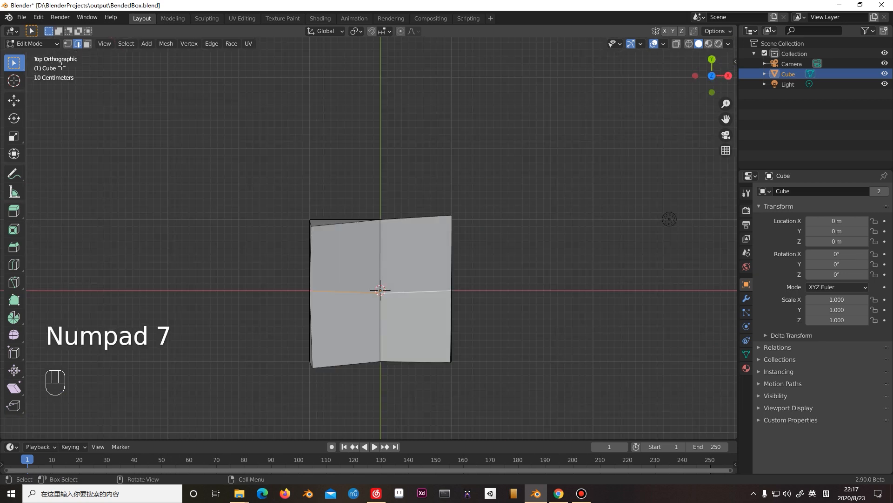
key("KP_9")
middle_click_drag(386, 232, 413, 262)
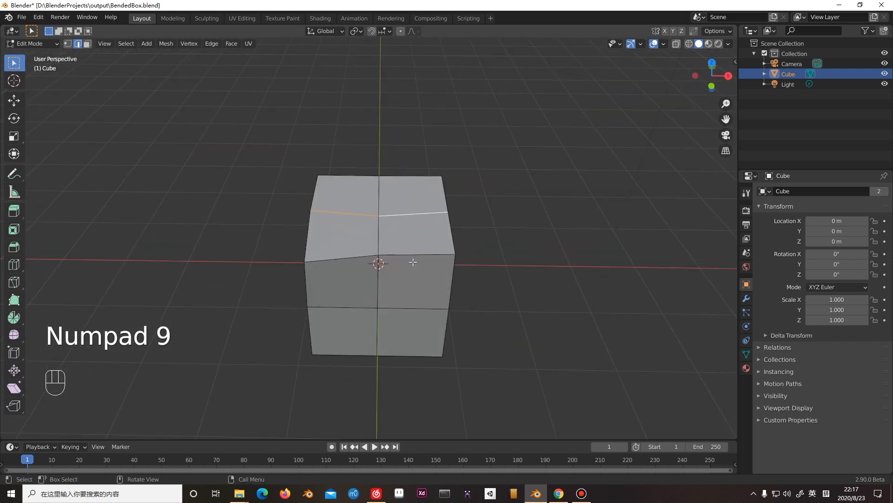
Compare the box's opposite orthographic views: front with back, top with bottom, and right with left.
key("KP_1")
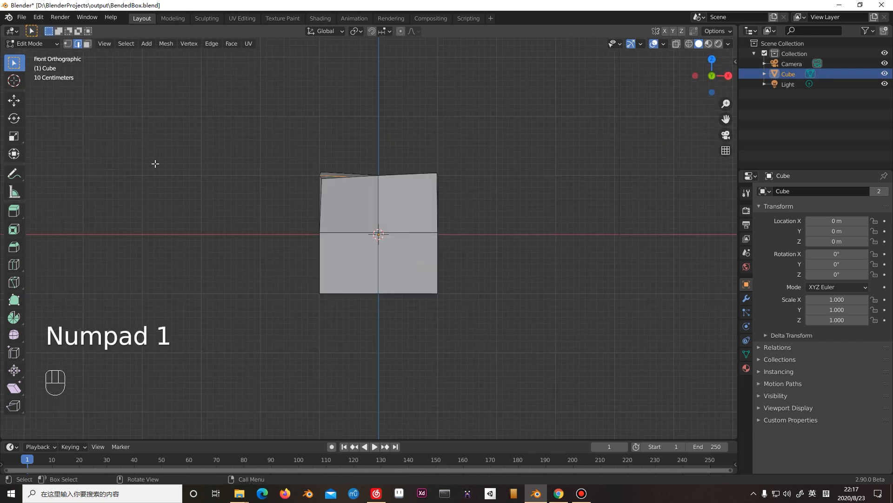
key("KP_9")
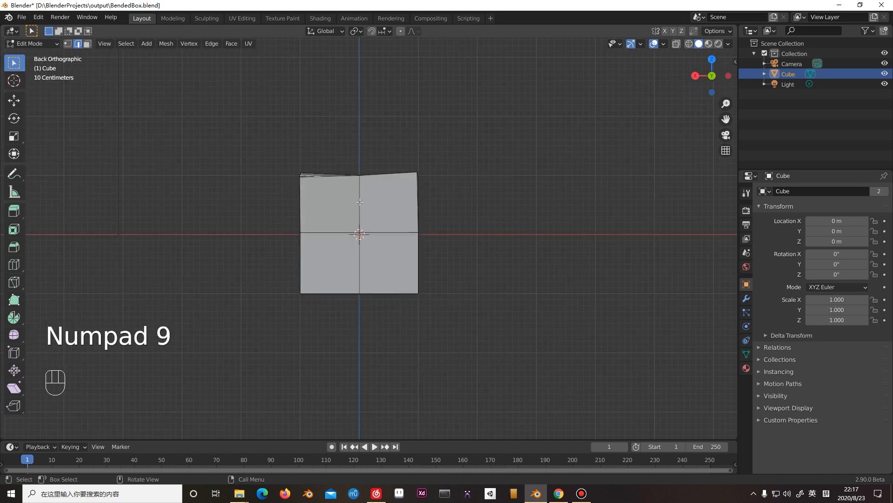
key("KP_9")
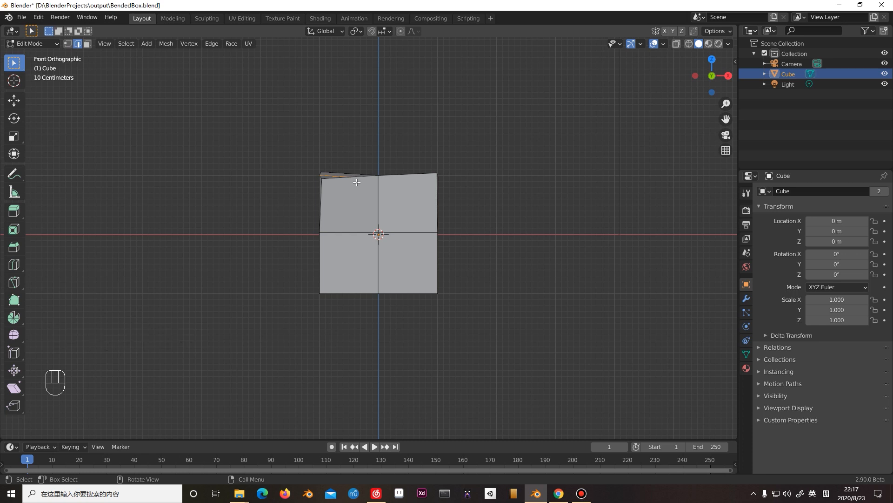
key("KP_7")
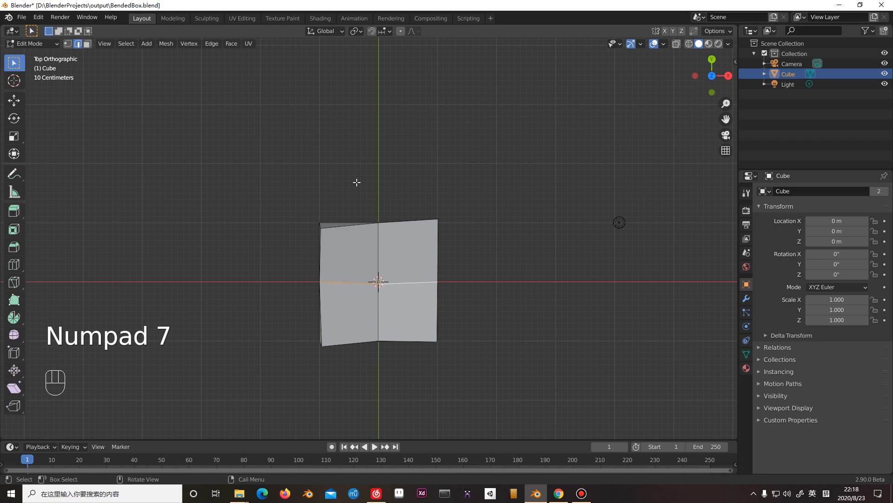
key("KP_9")
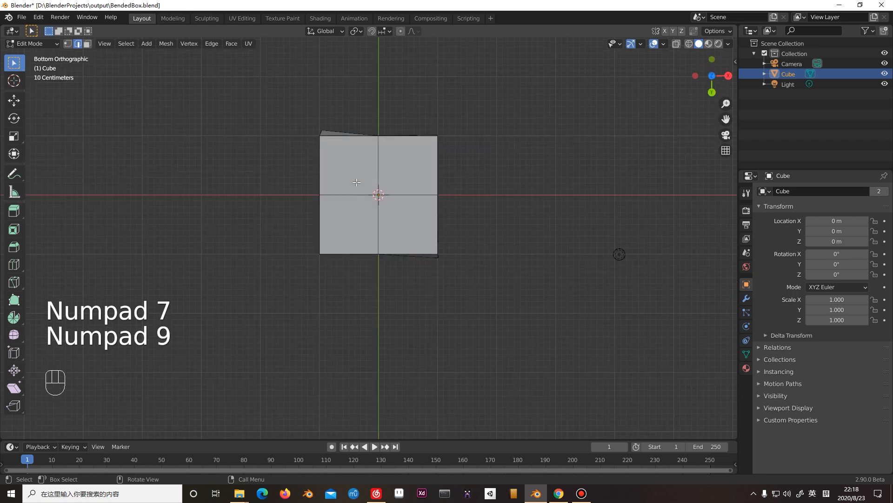
key("KP_7")
key("KP_9")
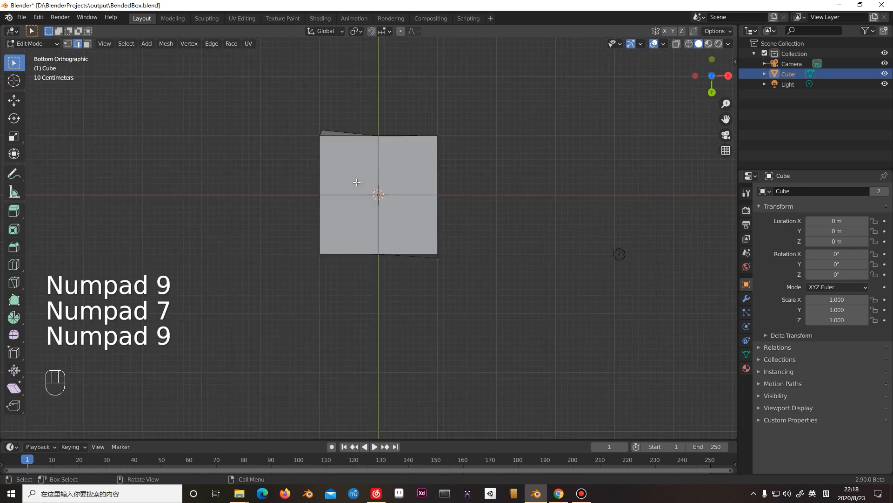
key("KP_3")
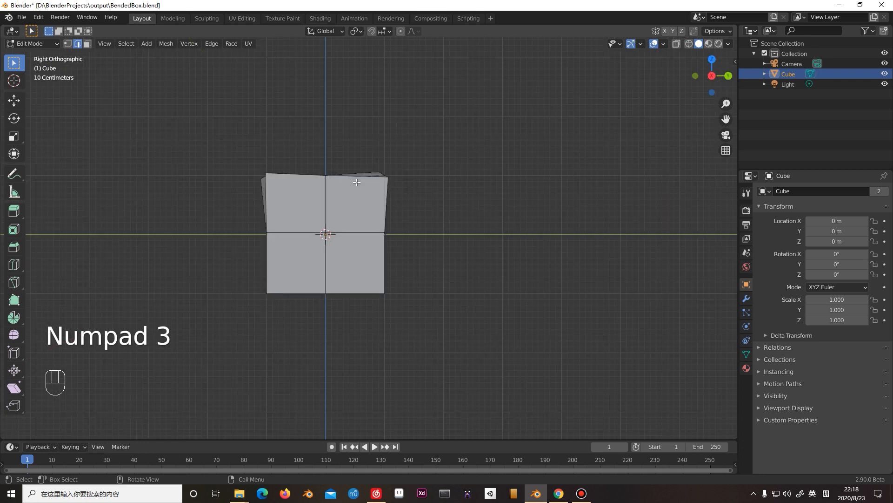
key("KP_9")
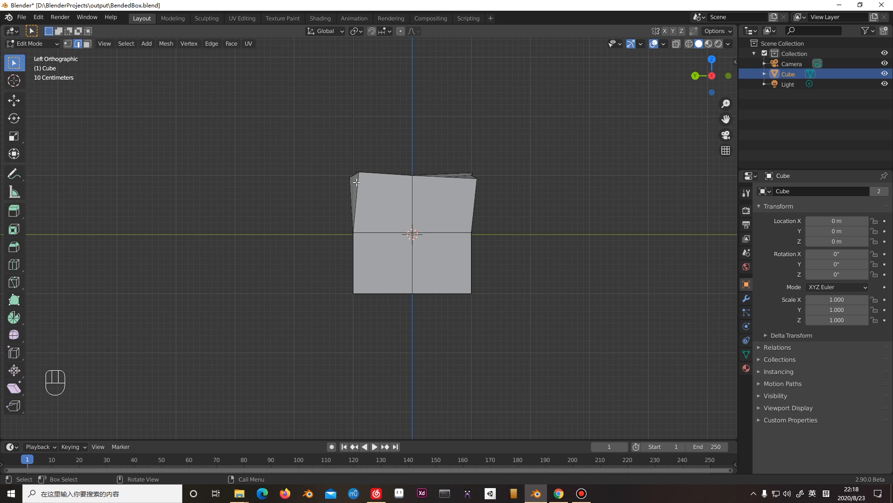
key("KP_1")
middle_click_drag(357, 183, 406, 211)
In the right orthographic view, nudge the upper corner vertex on the negative X, negative Y side in vertex mode.
key("KP_3")
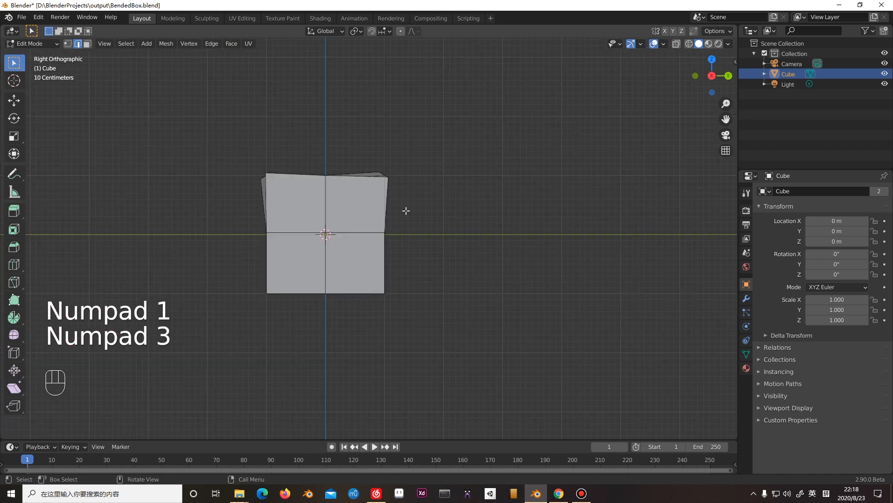
left_click(279, 175)
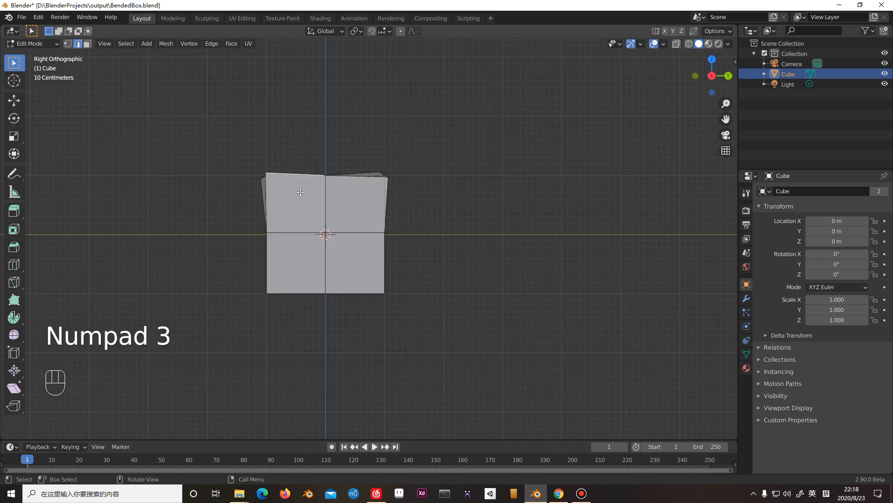
scroll(293, 189, "up", 1)
key("1")
left_click_drag(237, 164, 243, 169)
key("g")
left_click(244, 174)
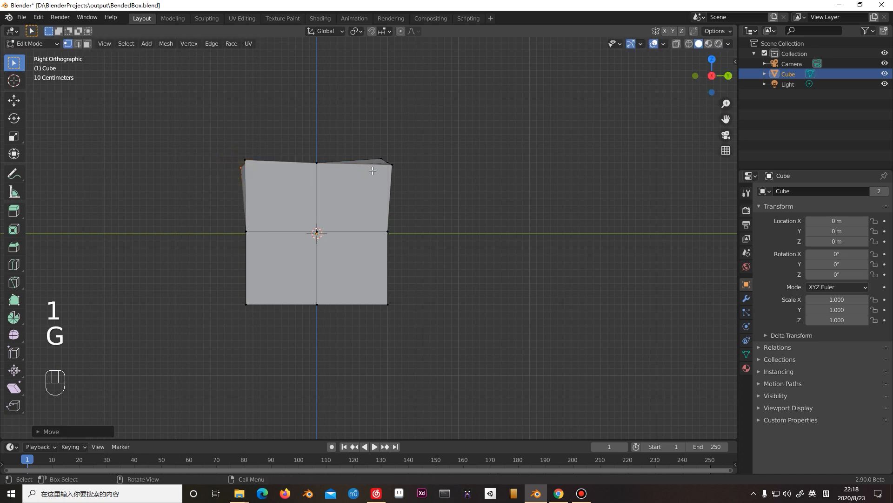
Move the middle vertex of the upper positive X edge slightly in the right orthographic view.
left_click_drag(307, 158, 324, 164)
key("g")
left_click(322, 179)
Lower the two middle edges of the top face that run along Y by about 0.117 m along the Z axis.
middle_click_drag(371, 188, 451, 220)
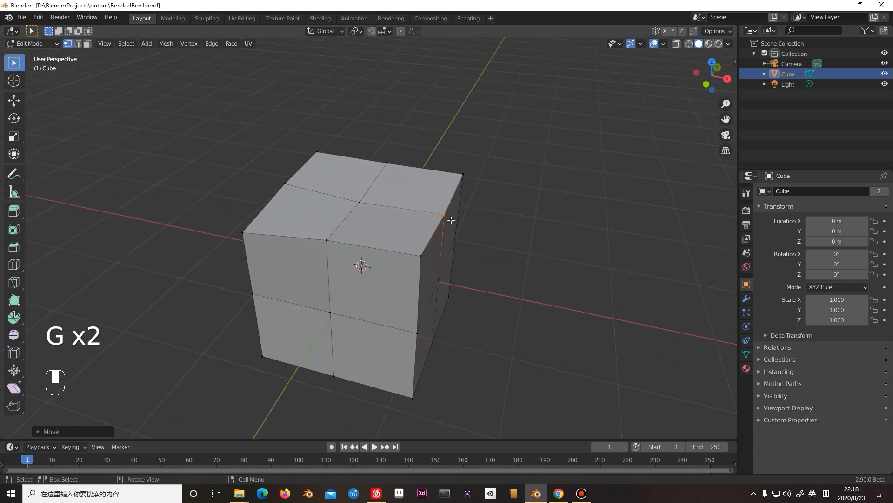
left_click(339, 224)
key("2")
left_click(336, 214)
middle_click_drag(399, 233, 394, 174)
left_click(382, 180, "shift")
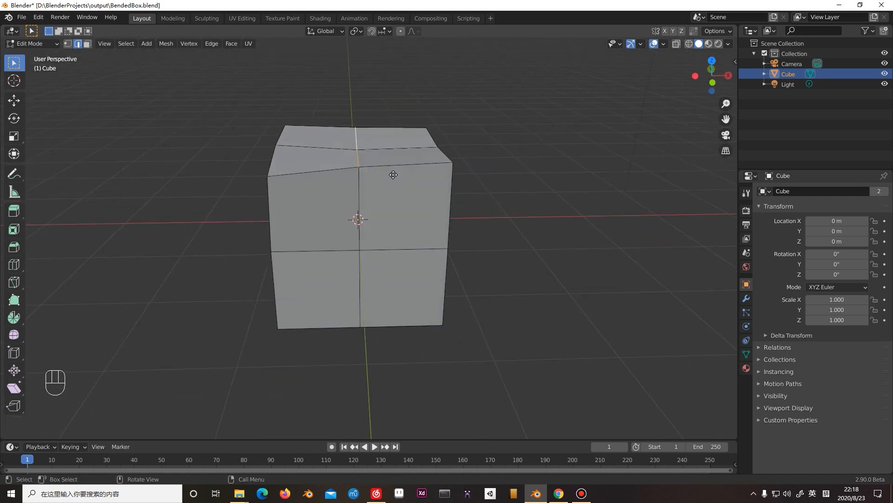
key("g")
key("z")
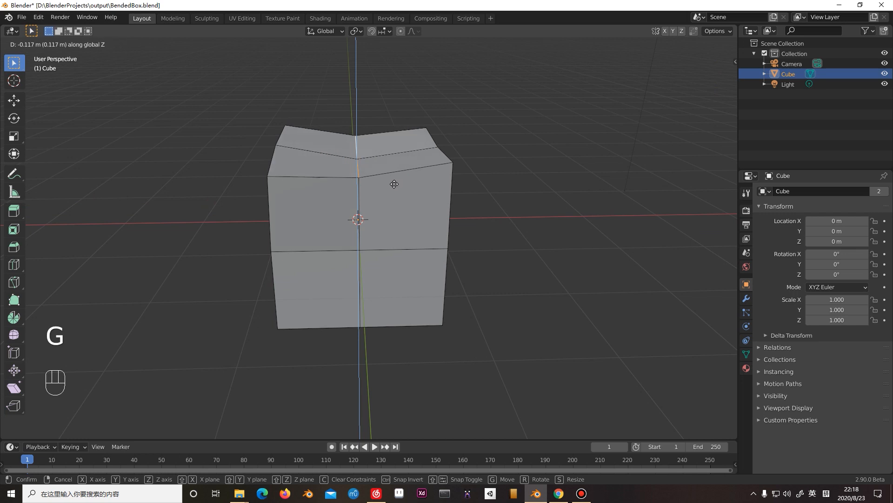
left_click(394, 183)
Push the two horizontal middle edges of the negative X side face inward.
middle_click_drag(393, 183, 425, 178)
left_click(315, 212)
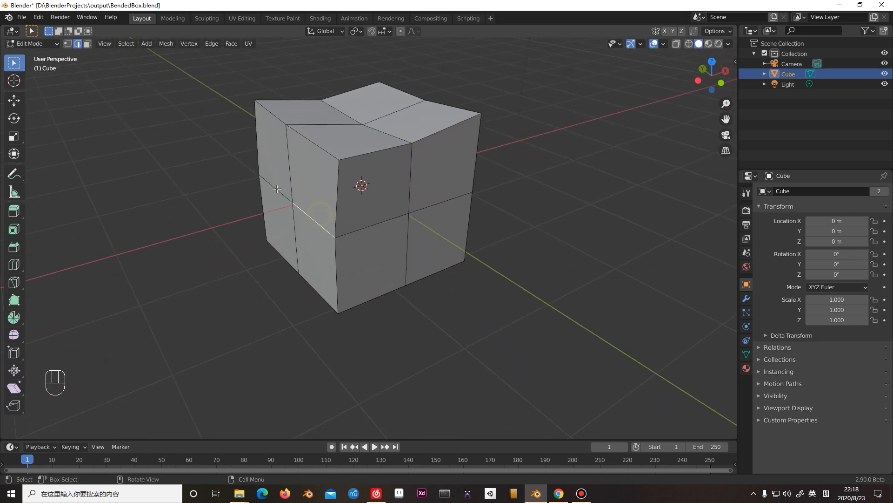
middle_click_drag(376, 212, 385, 218)
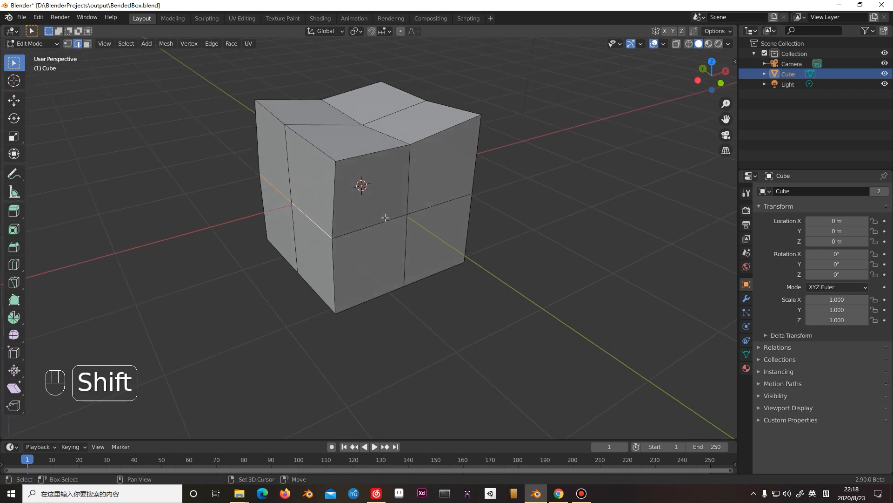
key("g")
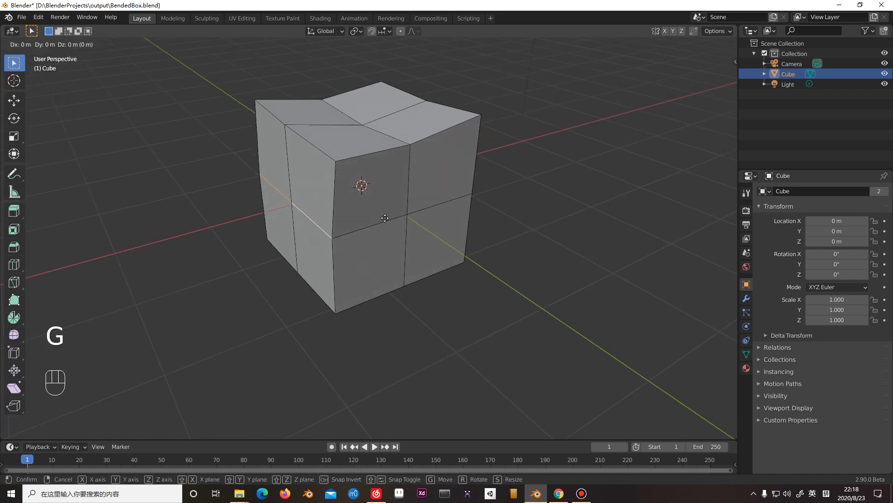
left_click(393, 210)
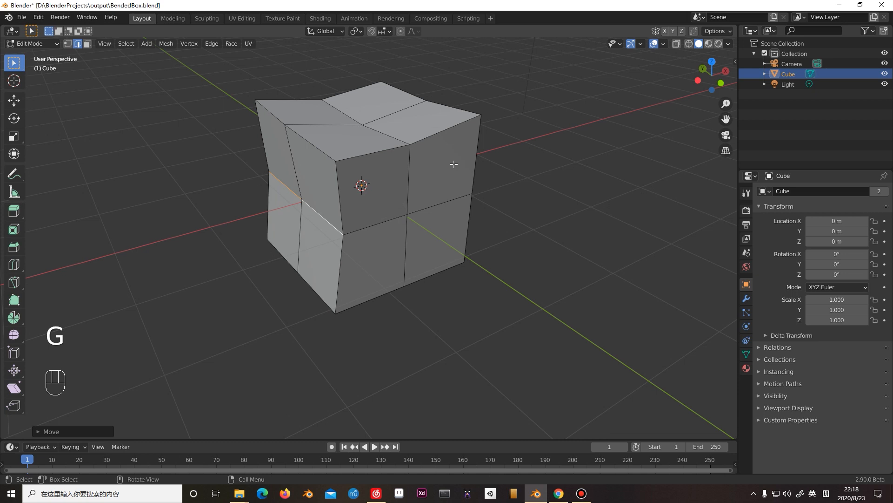
Push the two horizontal middle edges of the negative Y side face about 0.2 m inward along the Y axis.
left_click(391, 221)
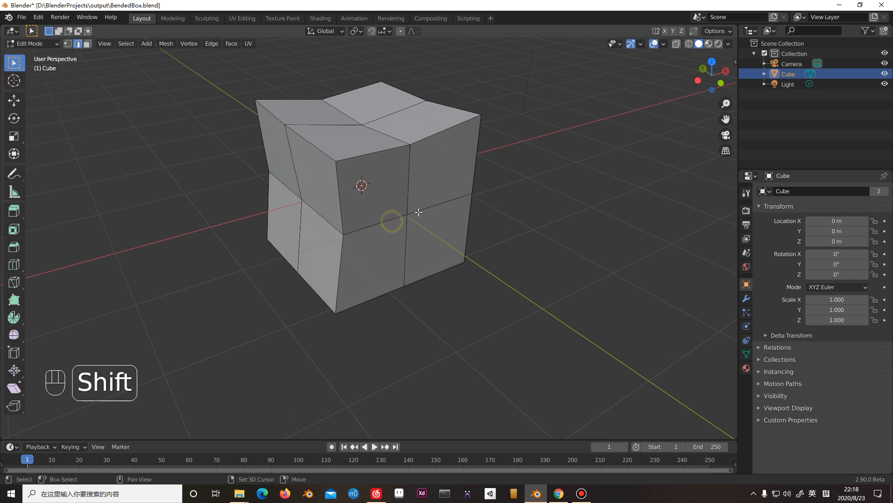
left_click(399, 216, "shift")
left_click(421, 212, "shift")
middle_click_drag(472, 223, 479, 238, "shift")
key("g")
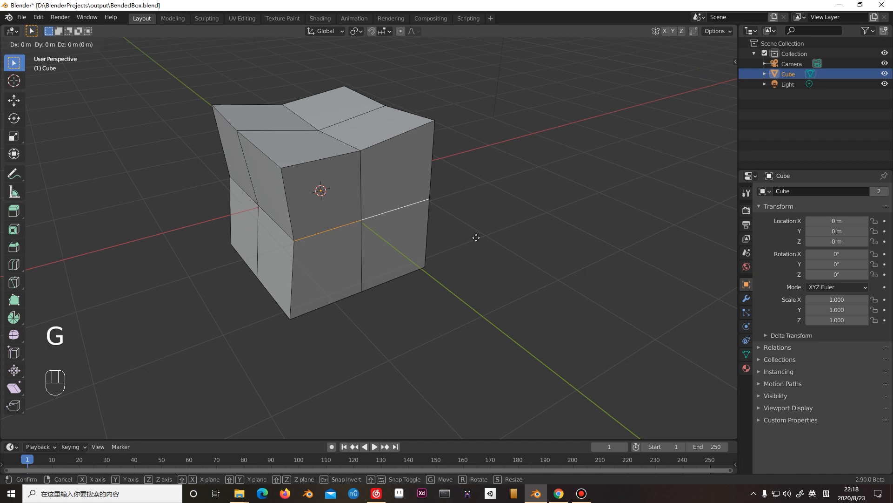
key("y")
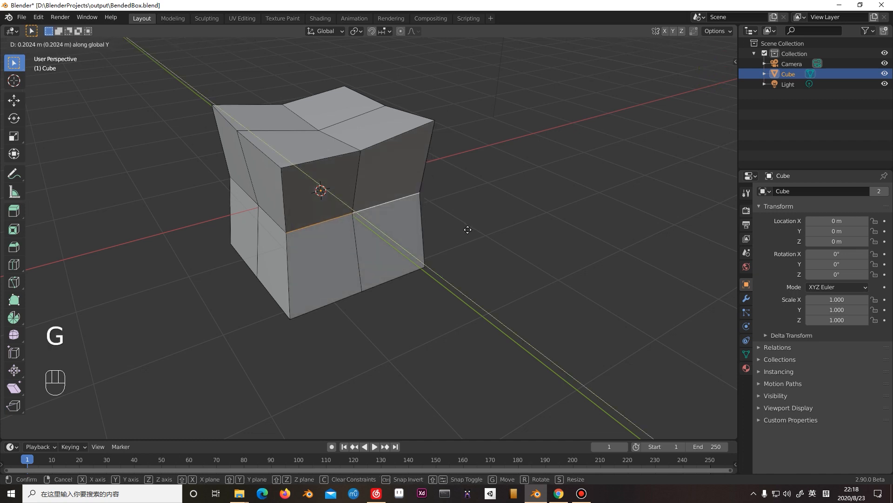
left_click(468, 230)
Push the two horizontal middle edges of the positive Y side face inward along the Y axis.
middle_click_drag(421, 283, 442, 291)
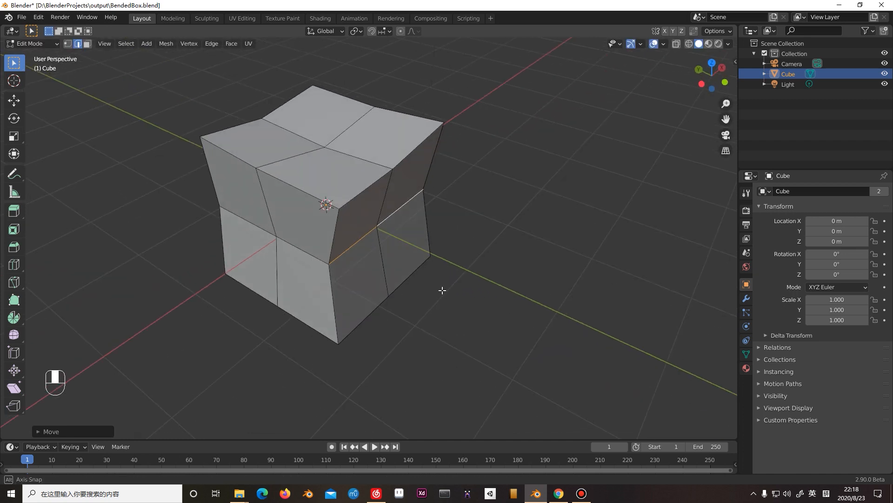
middle_click_drag(404, 269, 385, 253, "shift")
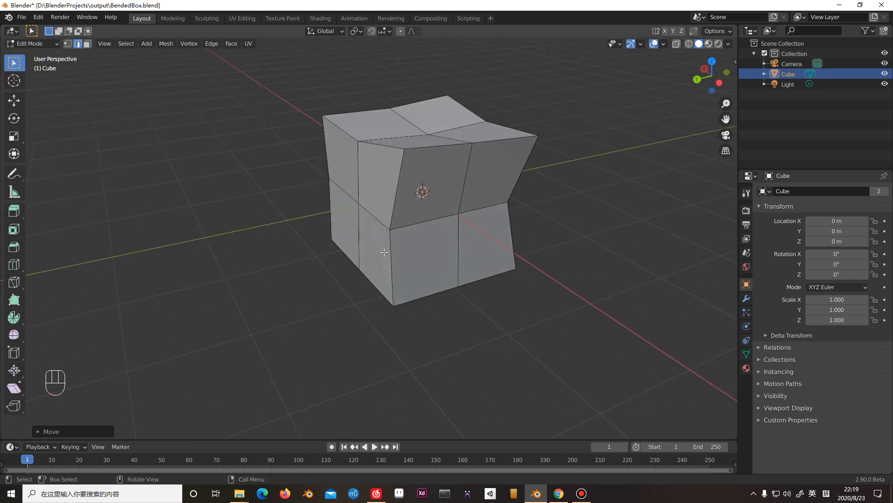
left_click(345, 188, "shift")
key("g")
key("y")
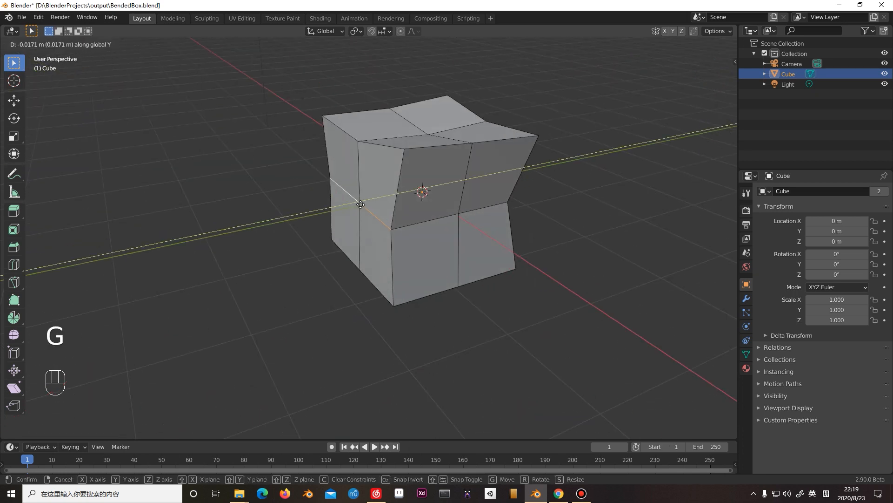
left_click(366, 203)
Push the two horizontal middle edges of the positive X side face inward.
middle_click_drag(365, 202, 385, 226)
left_click(385, 220)
left_click(313, 205, "shift")
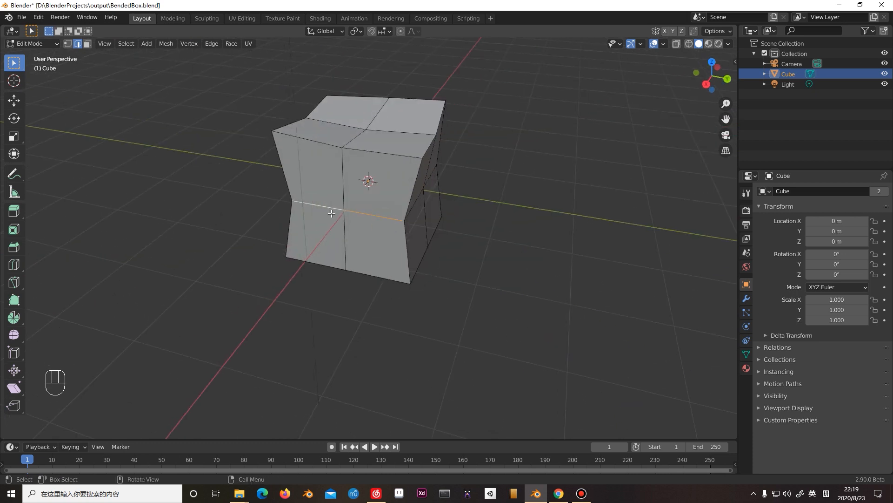
key("g")
left_click(325, 208)
Switch to face selection and try to move the two top faces on the positive Y side along the Z axis.
middle_click_drag(325, 208, 389, 237)
key("KP_1")
key("3")
left_click(336, 219)
left_click(371, 216, "shift")
scroll(393, 219, "up", 3)
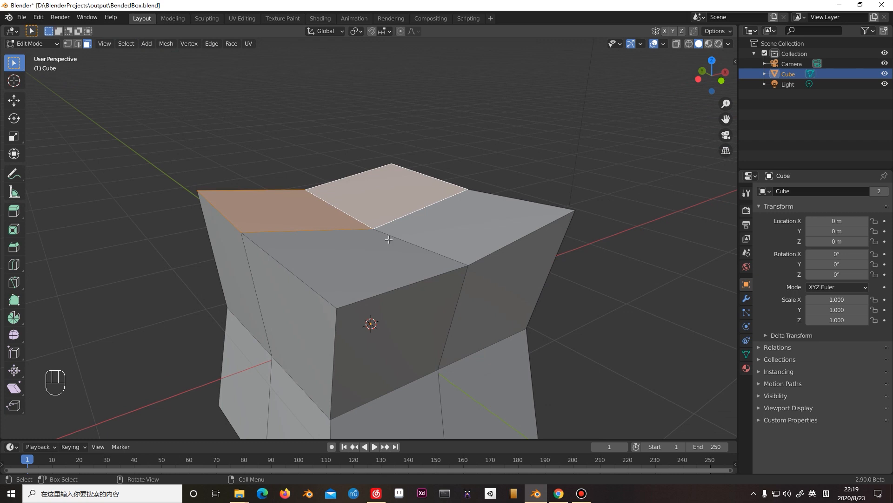
key("g")
key("z")
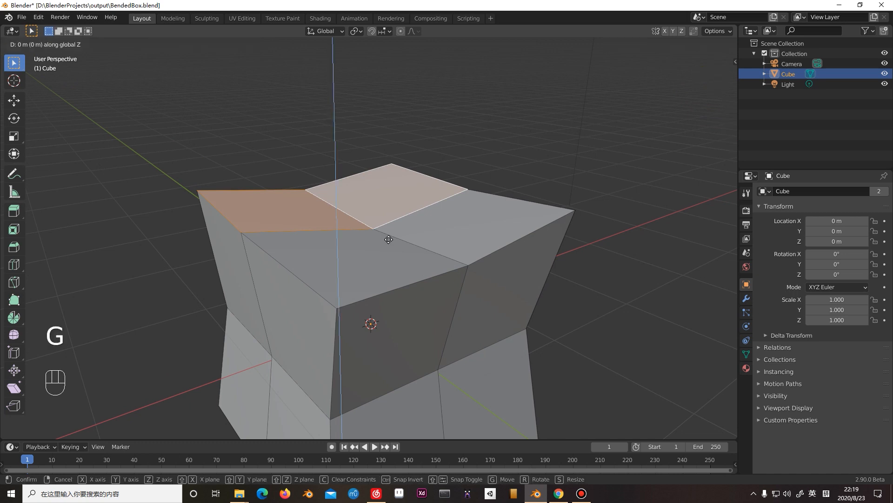
right_click(389, 232)
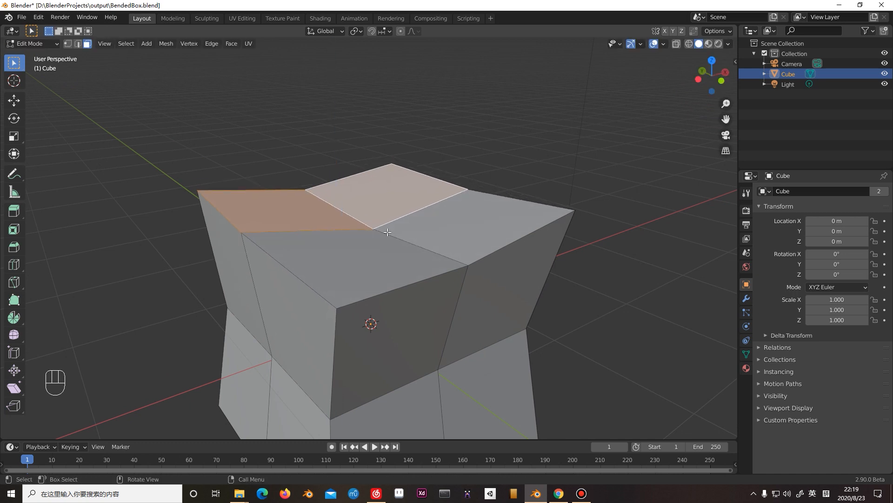
Try to extrude the two selected top faces slightly upward along Z, and undo the extrusion.
left_click(16, 214)
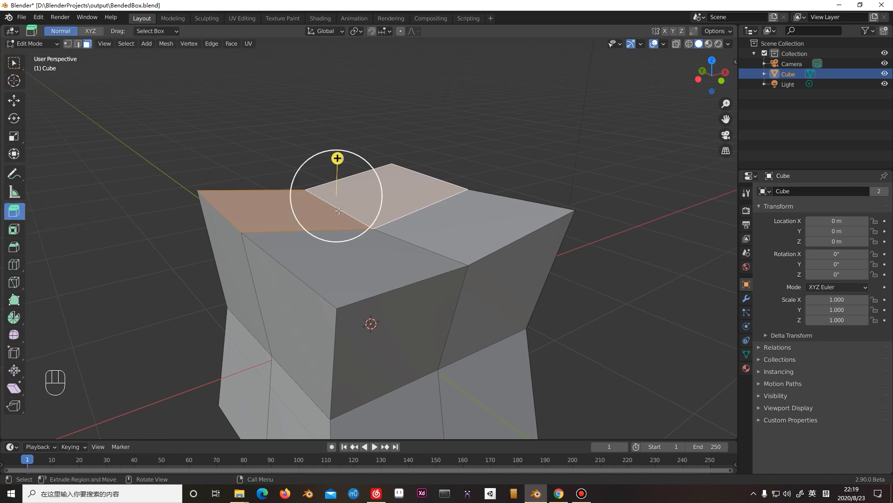
key("e")
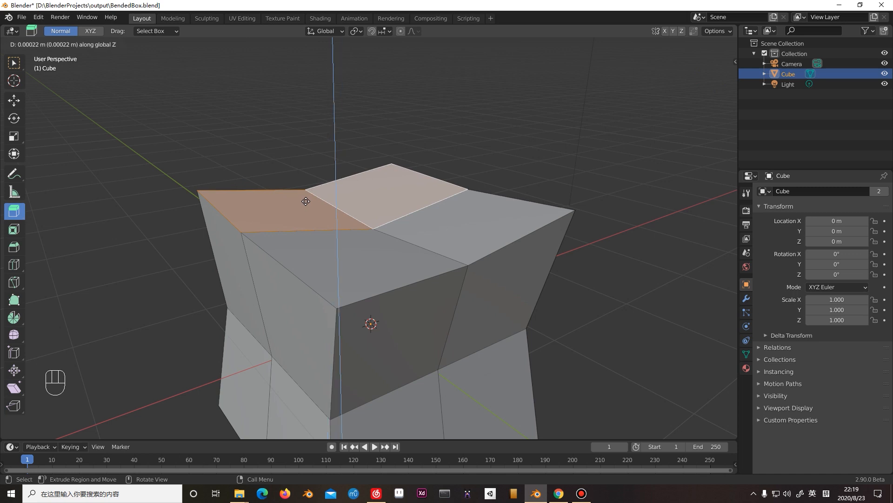
left_click(306, 199)
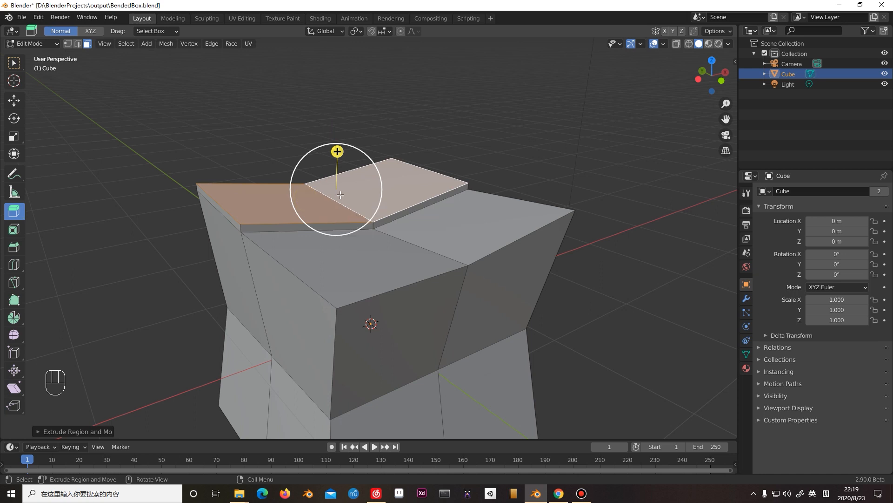
key("ctrl+z")
key("ctrl+z")
key("ctrl+z")
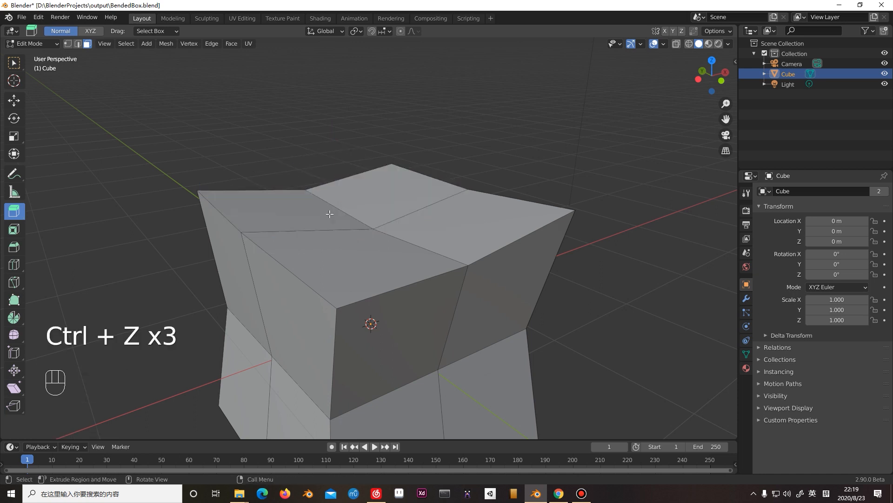
Reselect the two positive Y top faces, try a small upward pull with the Extrude Region tool, and undo it.
left_click(284, 207)
left_click(366, 200, "shift")
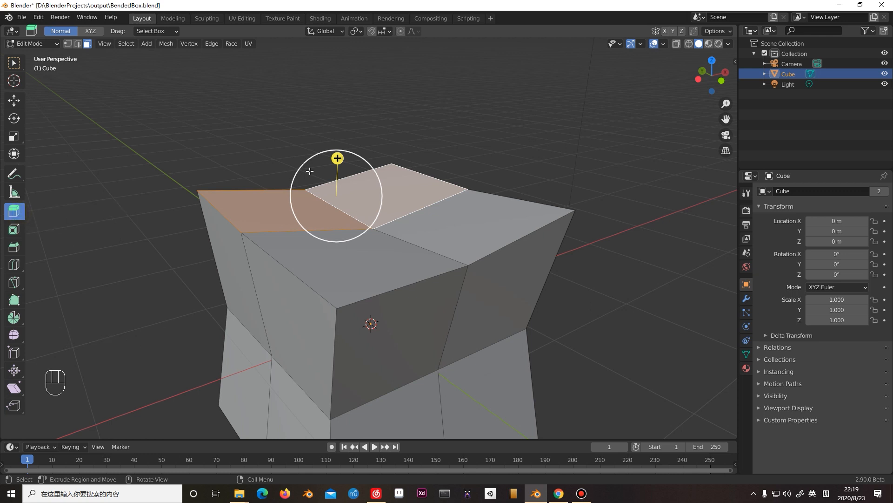
left_click_drag(339, 155, 341, 149)
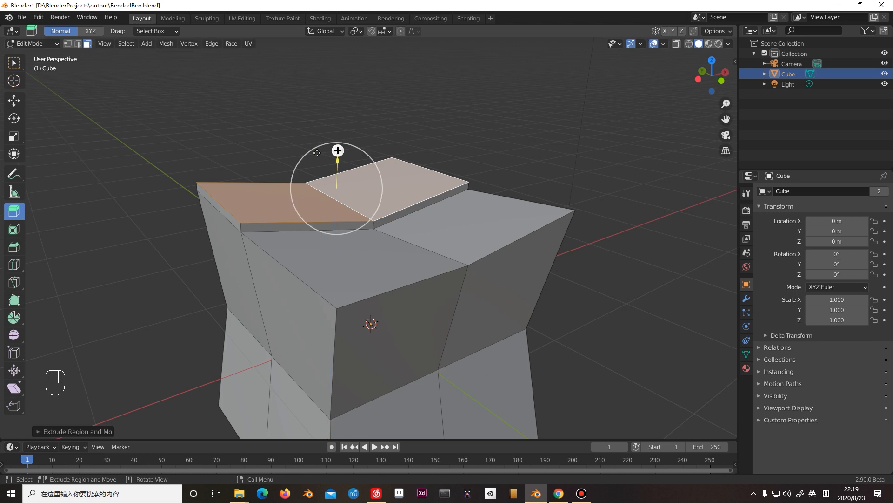
key("ctrl+z")
key("ctrl+z")
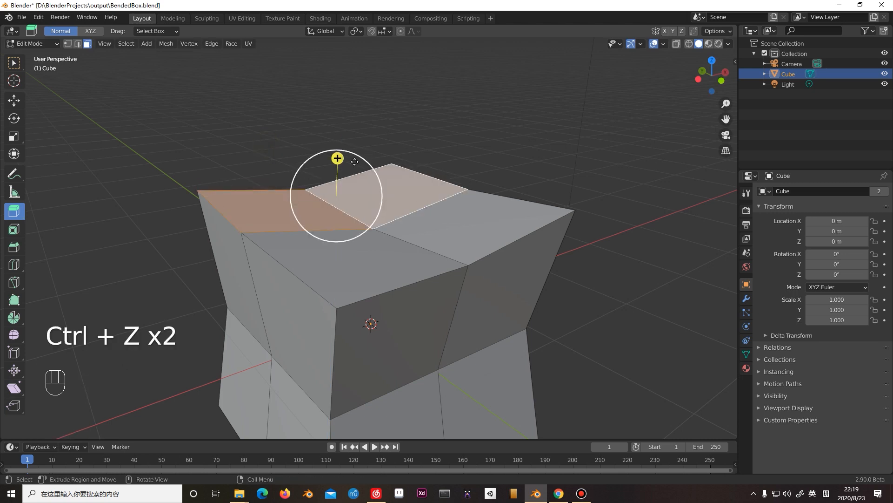
Extrude the two top faces on the positive Y side about 0.03 m upward along the global Z axis.
left_click(500, 154)
left_click(417, 204)
left_click(312, 216, "shift")
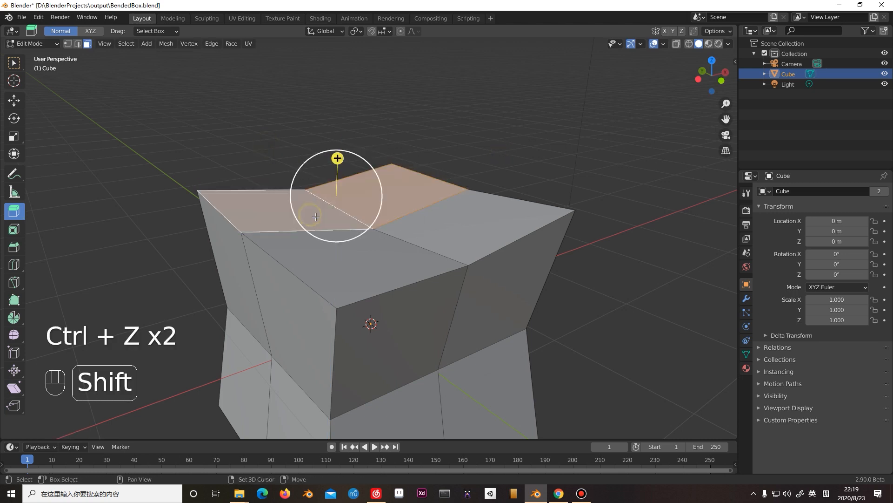
key("e")
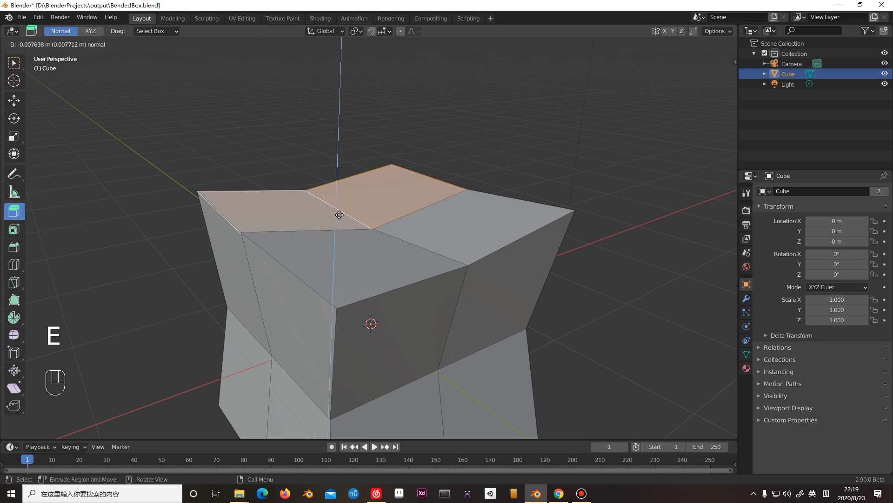
key("z")
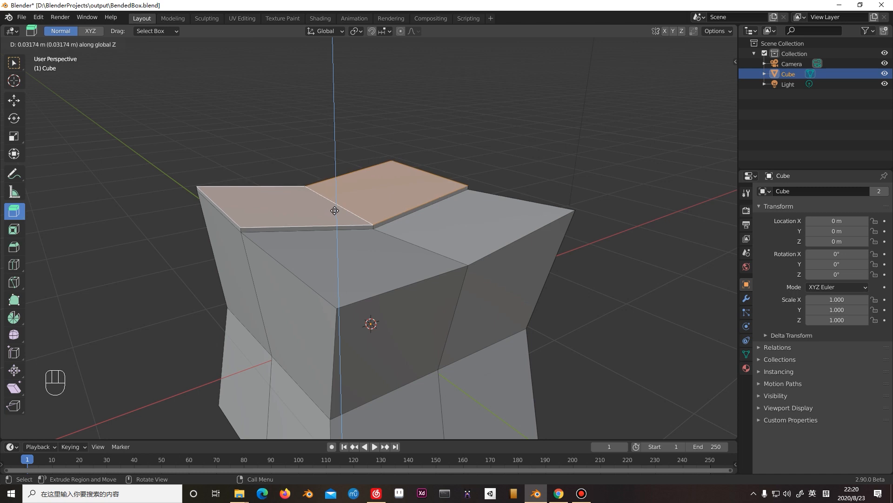
left_click(334, 210)
Clear the selection and examine the raised ledge across the box's top from several angles and distances.
middle_click_drag(336, 209, 433, 249, "shift")
middle_click_drag(434, 250, 373, 194, "shift")
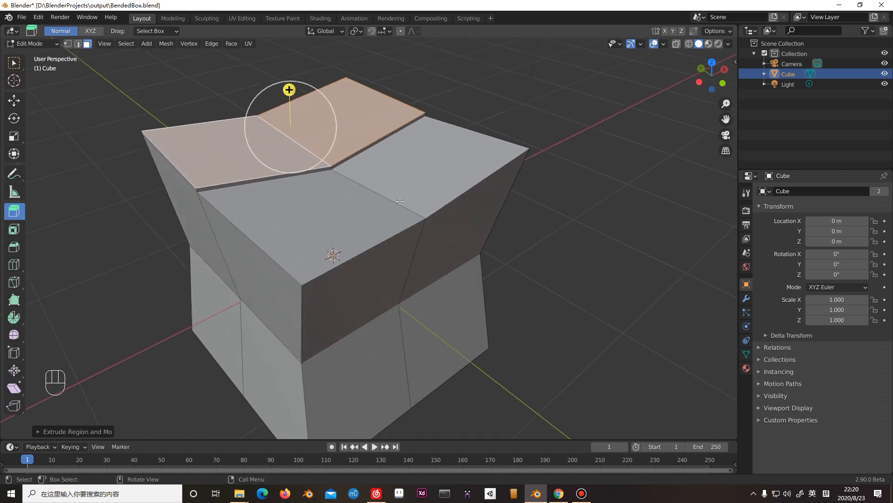
left_click(561, 213)
scroll(352, 203, "up", 3)
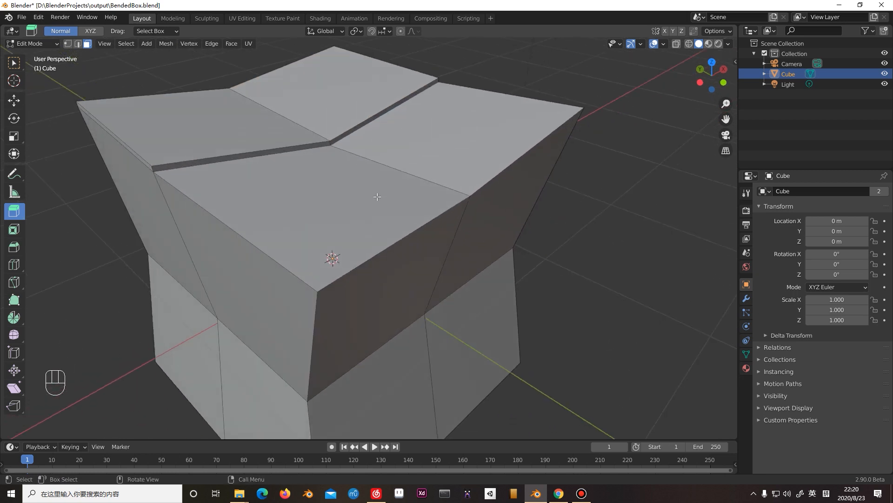
scroll(373, 198, "down", 4)
middle_click_drag(384, 199, 417, 213)
scroll(372, 211, "up", 4)
scroll(372, 211, "down", 4)
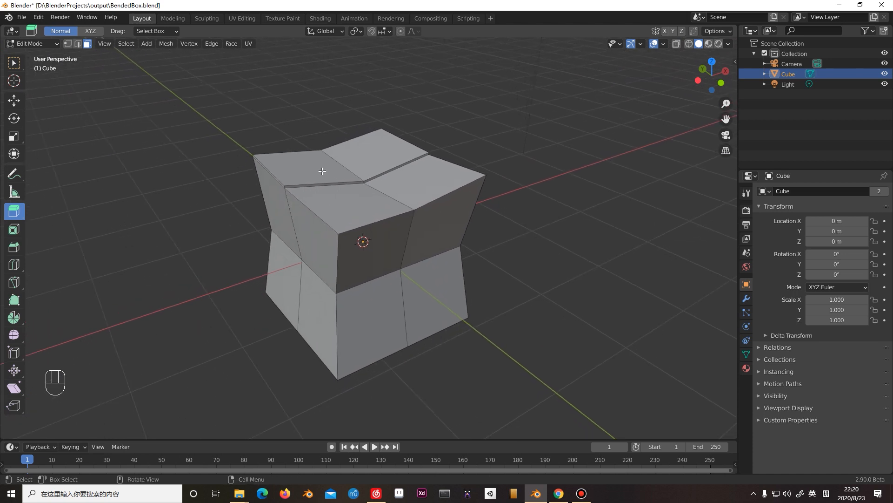
middle_click_drag(355, 224, 426, 254)
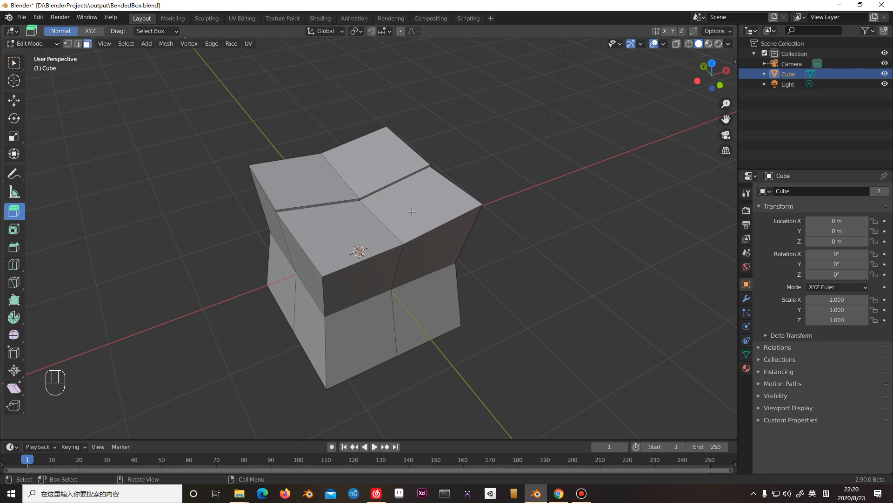
Switch the bent box from Edit Mode to Object Mode and keep it selected.
left_click(44, 45)
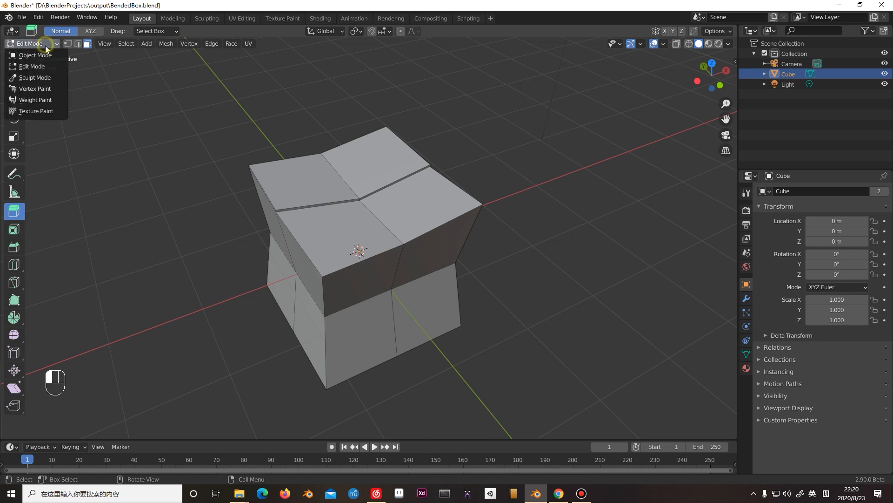
left_click(46, 57)
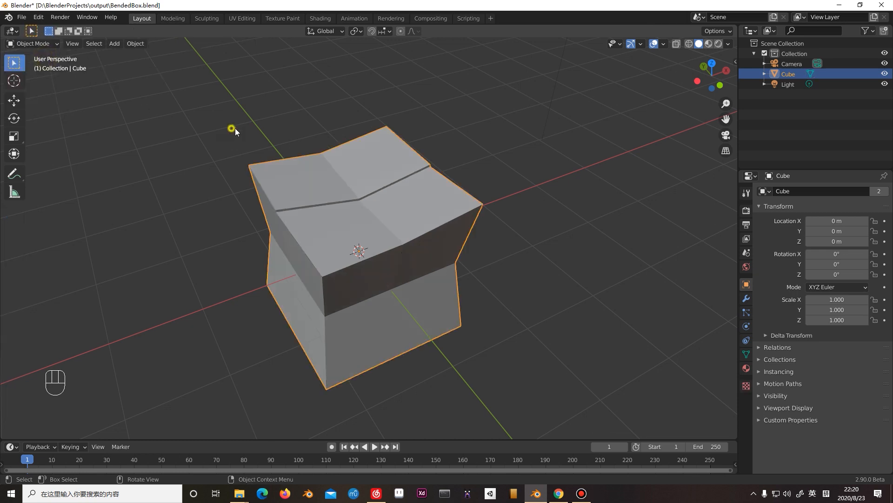
key("Tab")
key("Tab")
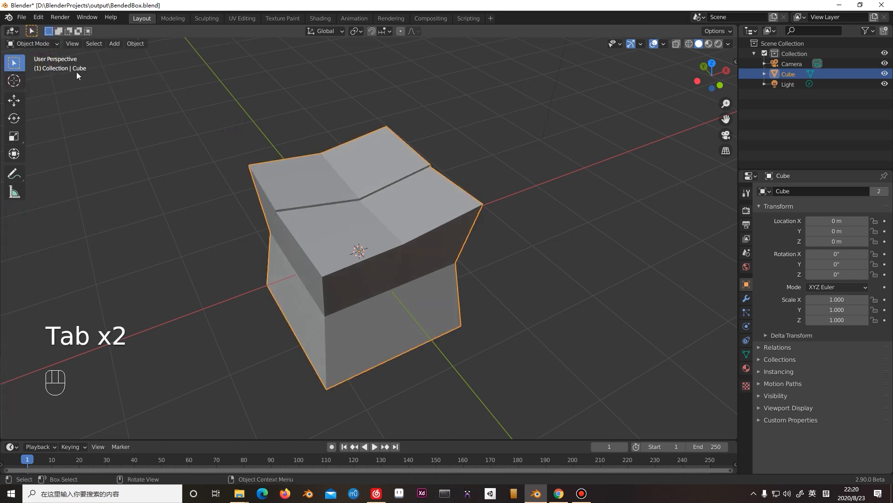
left_click(425, 197)
left_click(560, 200)
left_click(458, 203)
Examine the bent box's overall shape and its origin point from several angles in Object Mode.
scroll(395, 208, "up", 1)
middle_click_drag(396, 215, 398, 209)
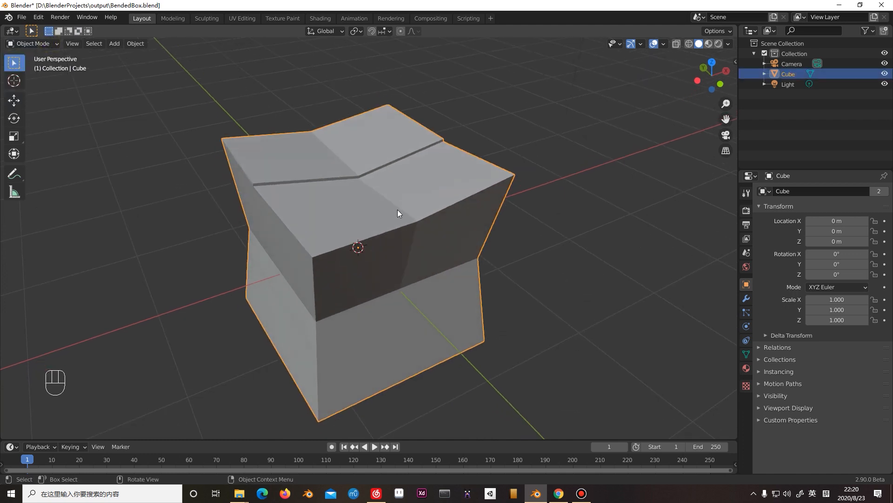
middle_click_drag(358, 248, 367, 232, "shift")
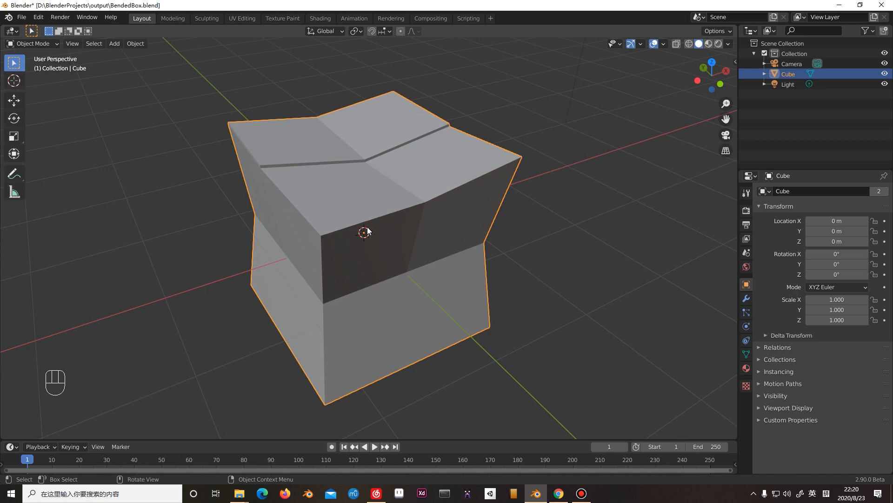
scroll(360, 235, "down", 4)
scroll(370, 238, "up", 6)
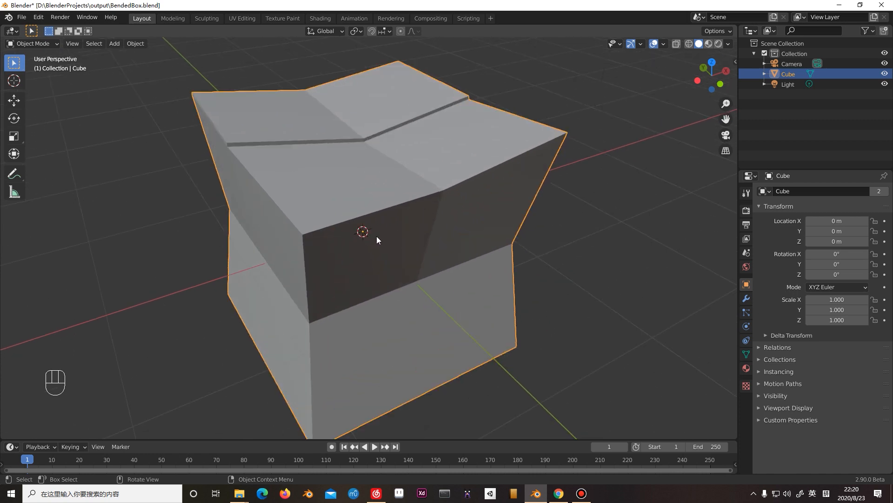
scroll(376, 235, "down", 3)
mouse_move(385, 241)
middle_mouse_down()
mouse_move(399, 254)
mouse_move(409, 240)
mouse_move(394, 250)
middle_mouse_up()
right_click_drag(409, 235, 397, 232, "shift")
mouse_move(401, 241)
middle_mouse_down()
mouse_move(426, 244)
mouse_move(417, 244)
middle_mouse_up()
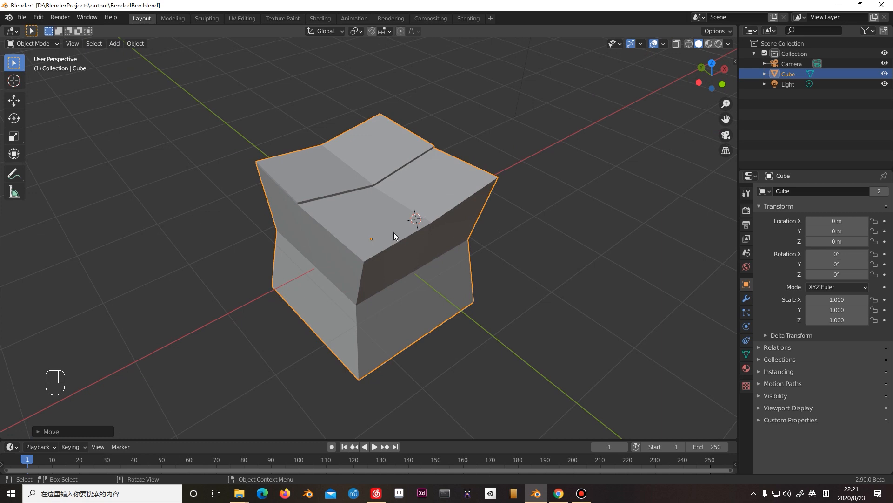
mouse_move(372, 238)
middle_mouse_down()
mouse_move(393, 253)
mouse_move(395, 225)
mouse_move(395, 239)
mouse_move(354, 204)
mouse_move(395, 225)
mouse_move(362, 234)
mouse_move(373, 239)
middle_mouse_up()
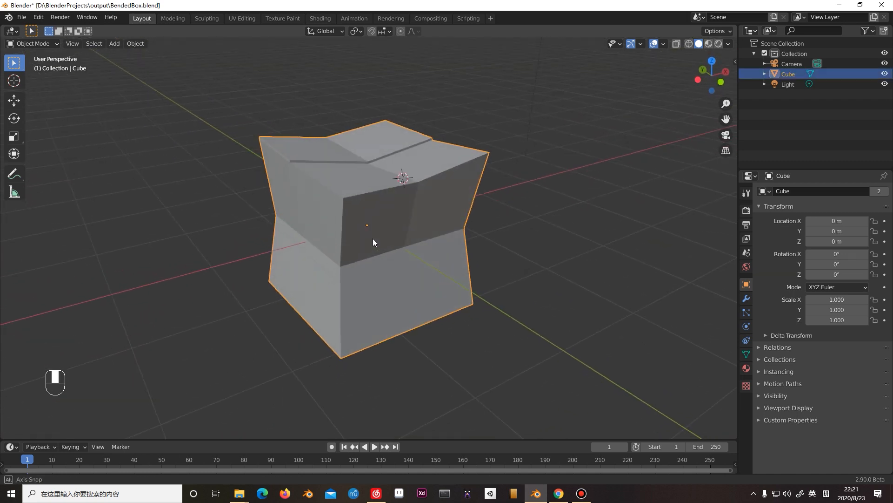
scroll(373, 242, "up", 1)
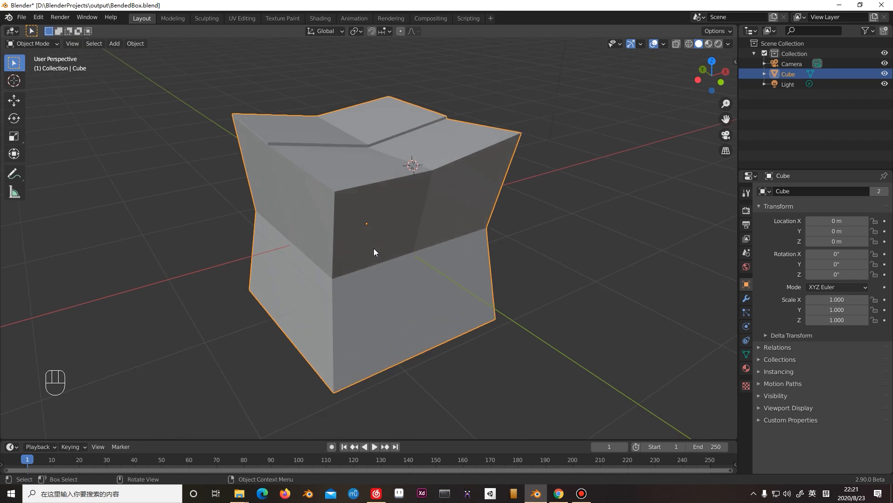
key("g")
right_click(376, 193)
Place the 3D cursor on the box's top surface, toward the negative Y side.
middle_click_drag(385, 248, 410, 213)
scroll(410, 213, "down", 3, "shift")
middle_click_drag(360, 137, 454, 251)
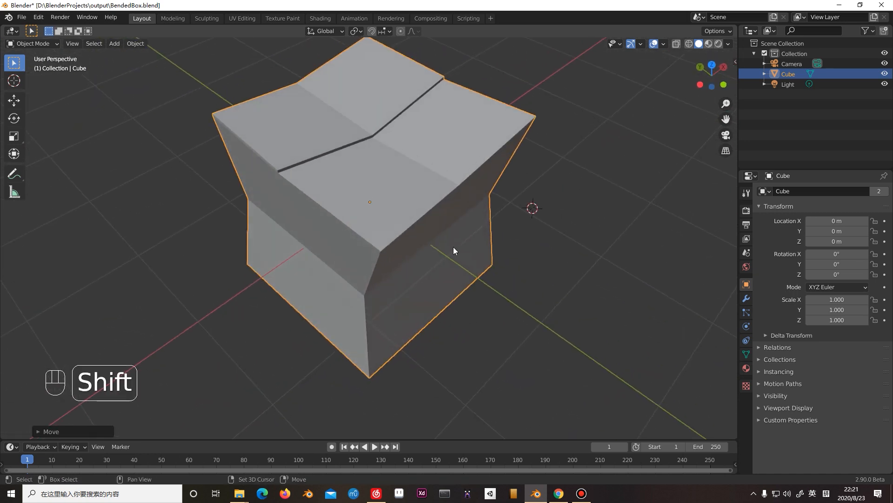
right_click(410, 167, "shift")
Compare the positions of the 3D cursor and the box's origin point from several viewing angles.
middle_click_drag(413, 167, 407, 208)
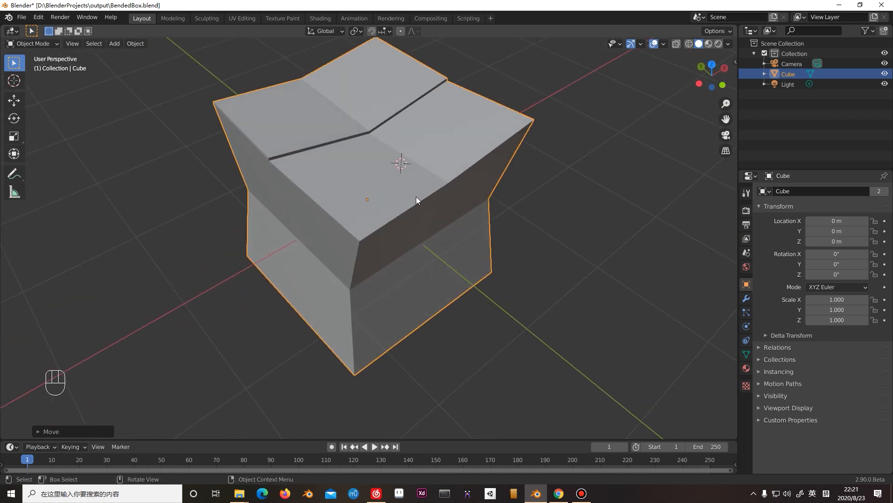
middle_click_drag(446, 157, 403, 154)
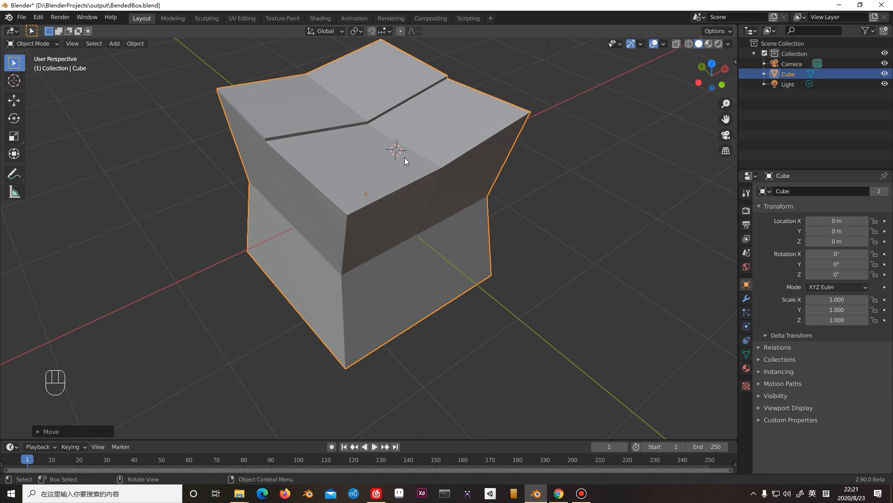
middle_click_drag(409, 166, 440, 166)
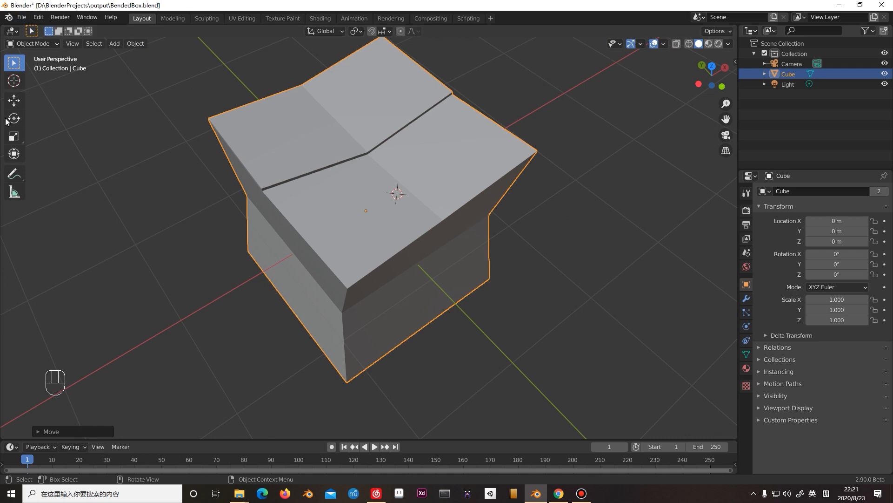
middle_click_drag(440, 356, 367, 219)
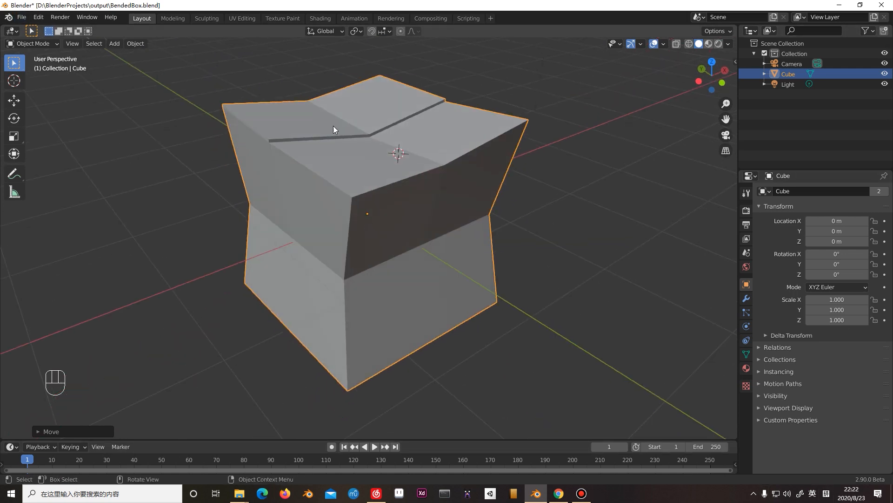
middle_click_drag(381, 179, 382, 180)
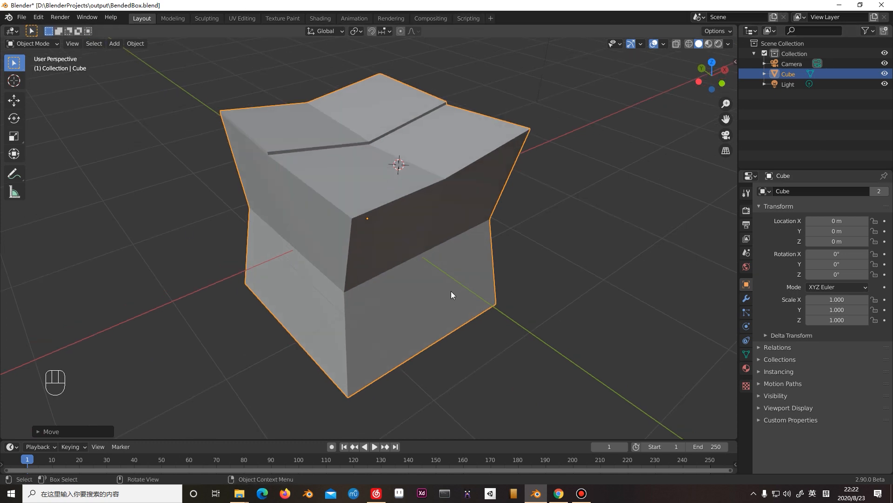
middle_click_drag(445, 268, 443, 276)
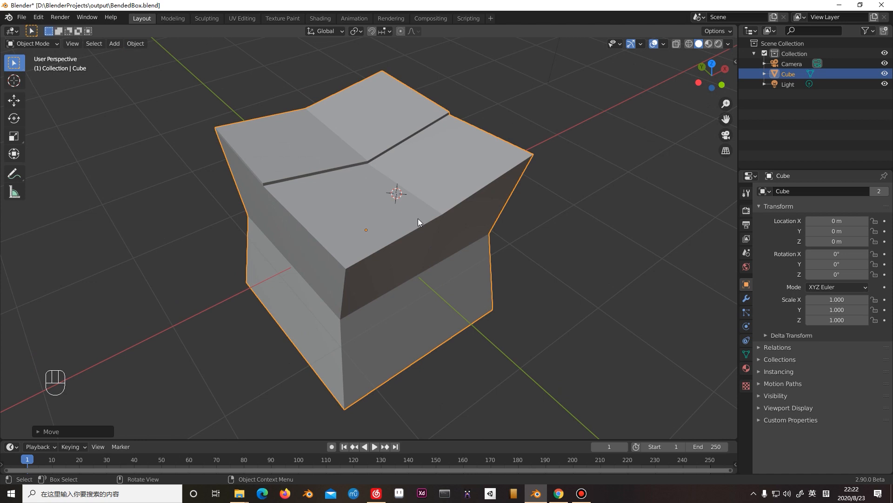
middle_click_drag(417, 236, 417, 229)
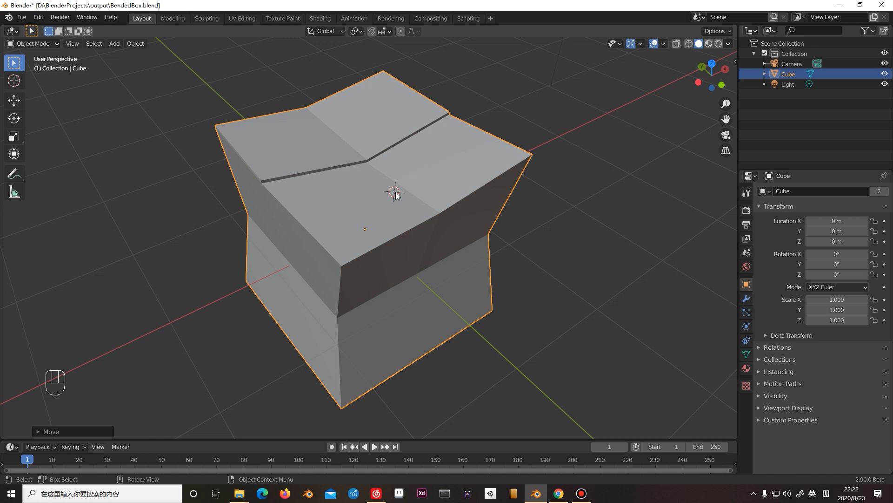
middle_click_drag(398, 193, 396, 230)
scroll(407, 219, "up", 3)
scroll(396, 231, "down", 4)
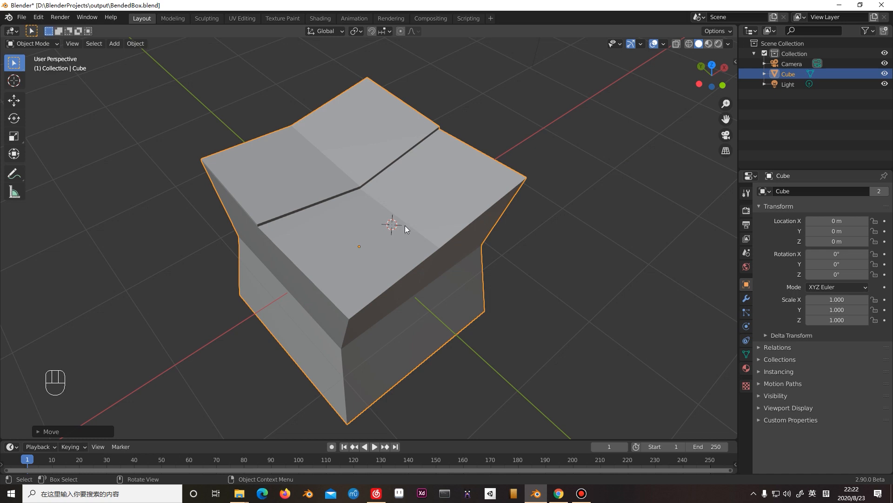
Snap the selected bent box to the 3D cursor on its top surface.
scroll(403, 227, "up", 2)
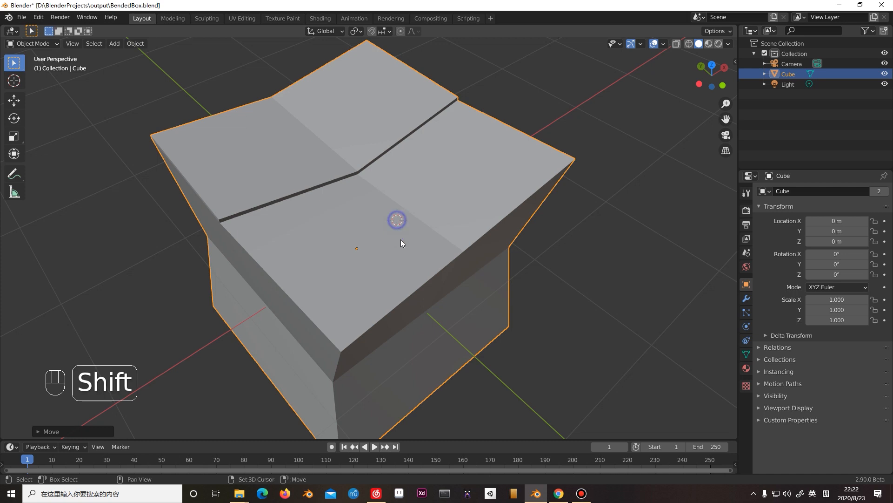
mouse_move(401, 239)
middle_mouse_down()
mouse_move(404, 222)
mouse_move(395, 232)
middle_mouse_up()
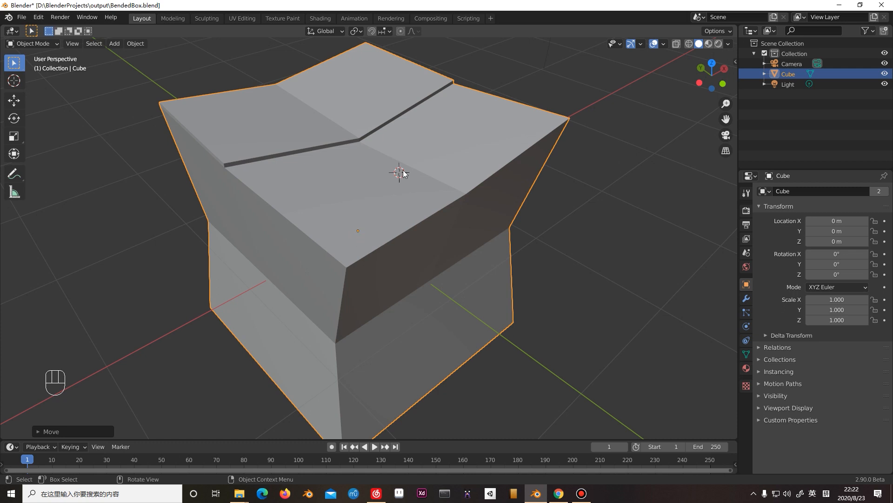
key("shift")
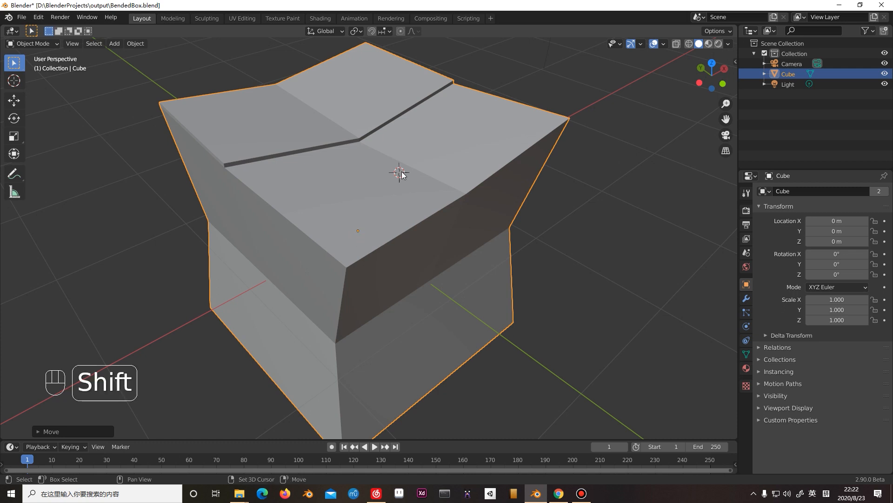
key("shift+s")
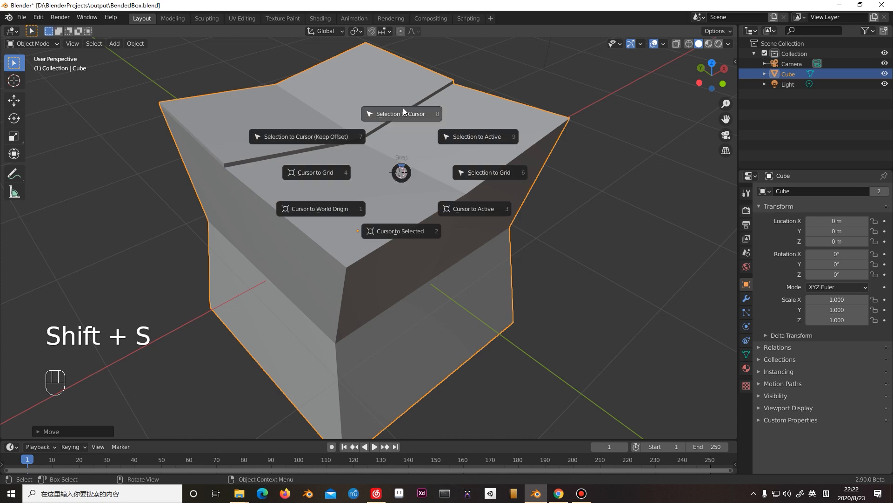
left_click(421, 115)
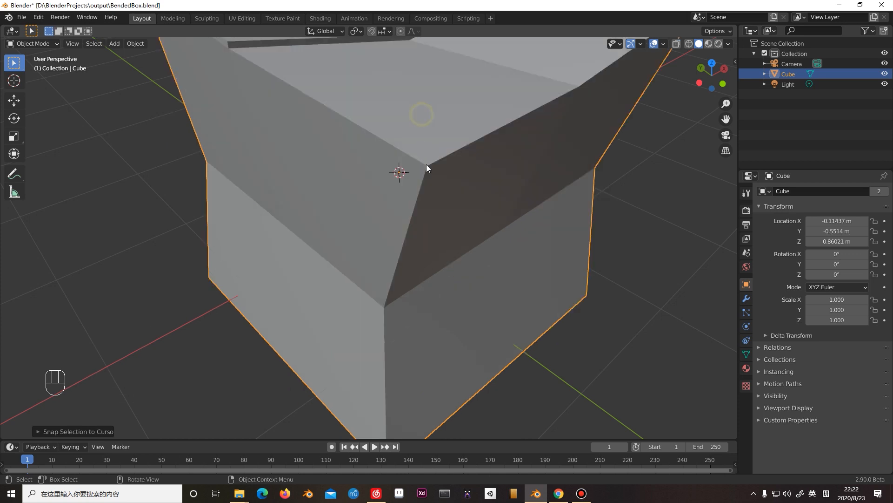
scroll(425, 166, "down", 5)
scroll(423, 169, "up", 4)
left_click(574, 166)
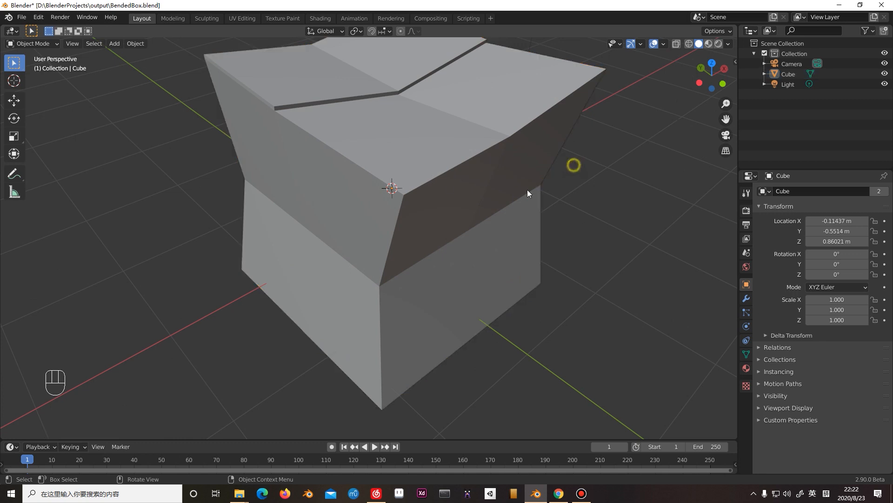
scroll(410, 175, "down", 6)
left_click(390, 210)
middle_click_drag(423, 222, 437, 204)
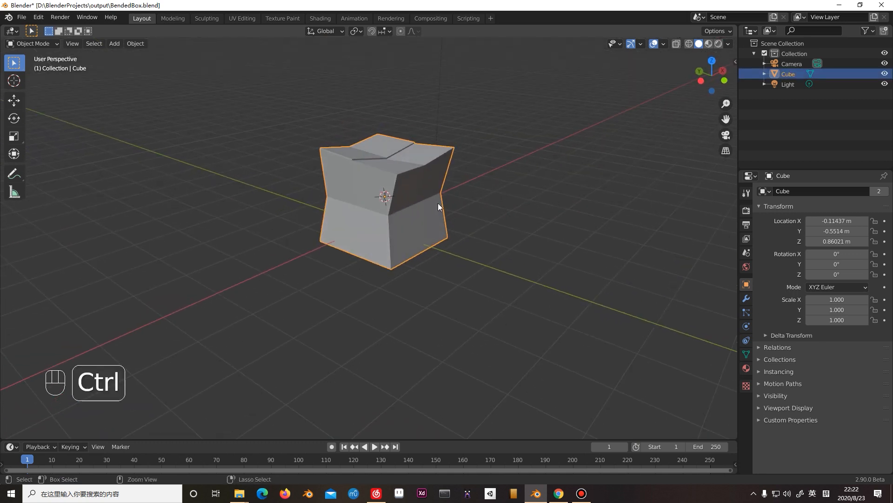
Undo the snapping of the bent box to the 3D cursor.
key("ctrl+z")
key("ctrl+z")
key("ctrl+z")
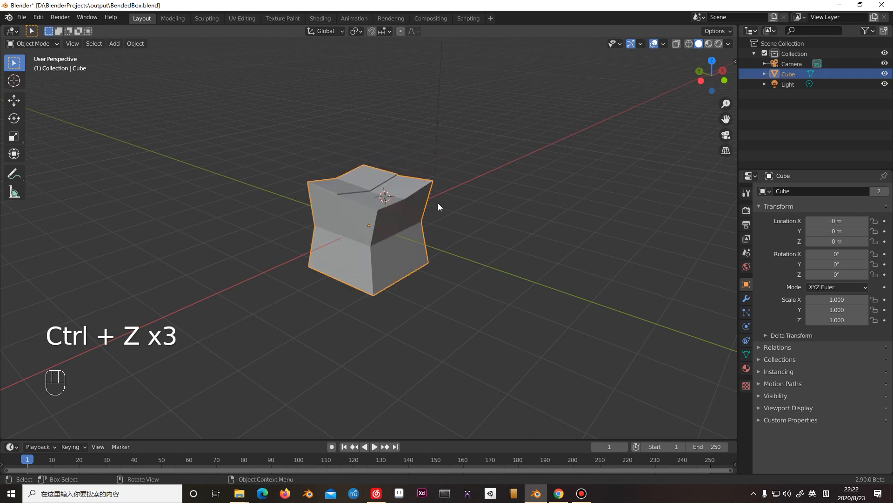
Snap the 3D cursor back to the world origin.
scroll(423, 169, "up", 2)
key("shift+s")
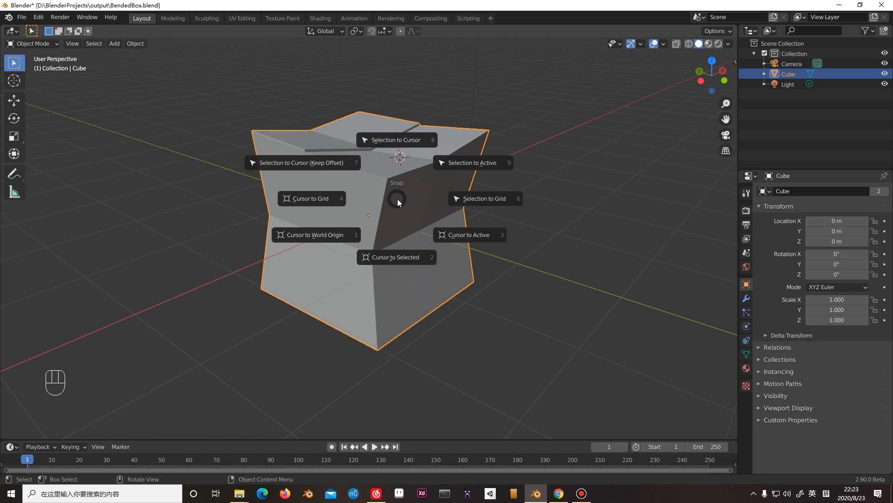
left_click(329, 234)
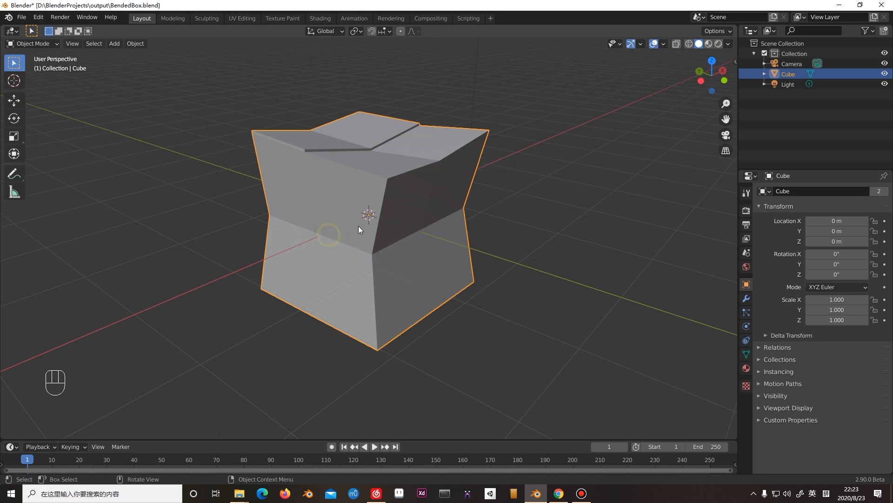
mouse_move(390, 213)
middle_mouse_down()
mouse_move(405, 228)
mouse_move(398, 221)
middle_mouse_up()
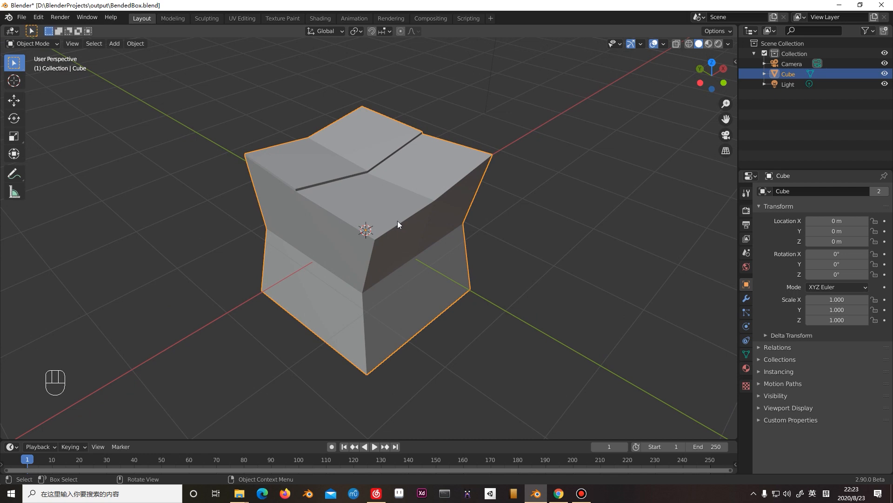
scroll(400, 220, "down", 2)
scroll(400, 217, "up", 4)
Deselect the box and place the 3D cursor on its top surface, toward the positive X and negative Y corner.
left_click(566, 219)
scroll(509, 233, "down", 3)
middle_click_drag(502, 236, 490, 236)
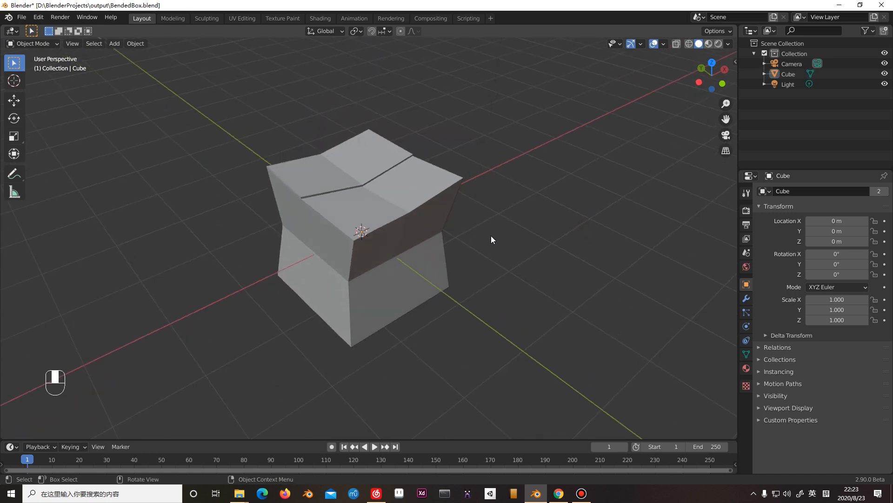
right_click(413, 192, "shift")
middle_click_drag(417, 200, 397, 222)
scroll(412, 208, "up", 3)
Add a plane mesh at the 3D cursor and scale it uniformly to about 0.29.
key("shift+a")
mouse_move(392, 227)
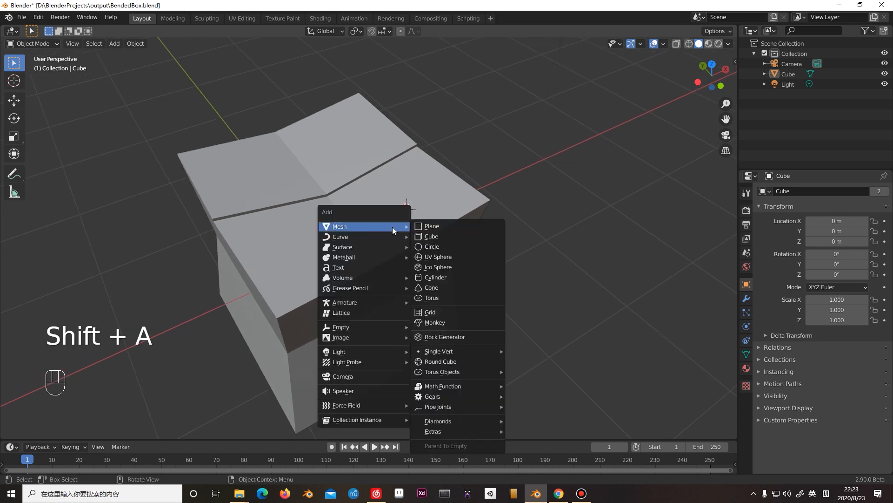
left_click(449, 227)
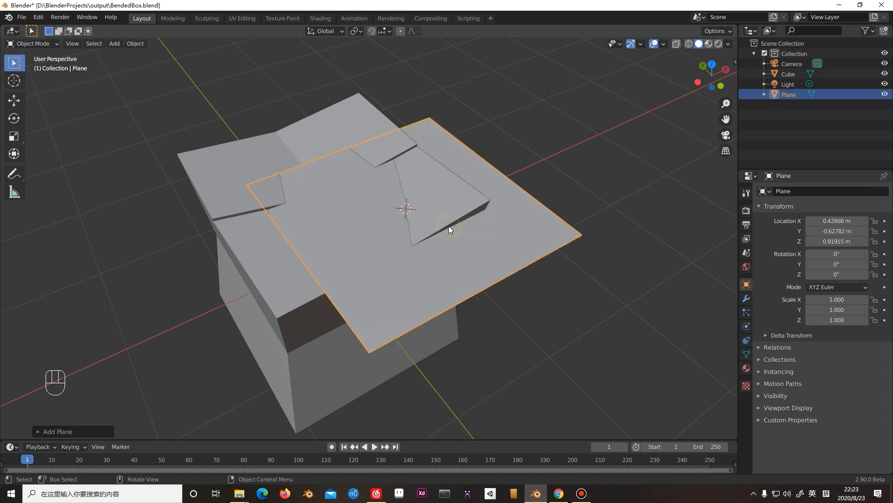
middle_click_drag(448, 213, 476, 217)
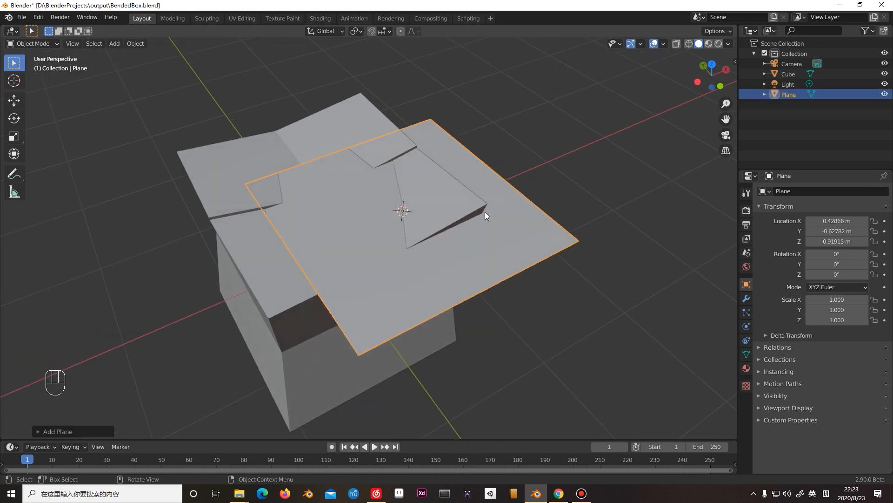
key("s")
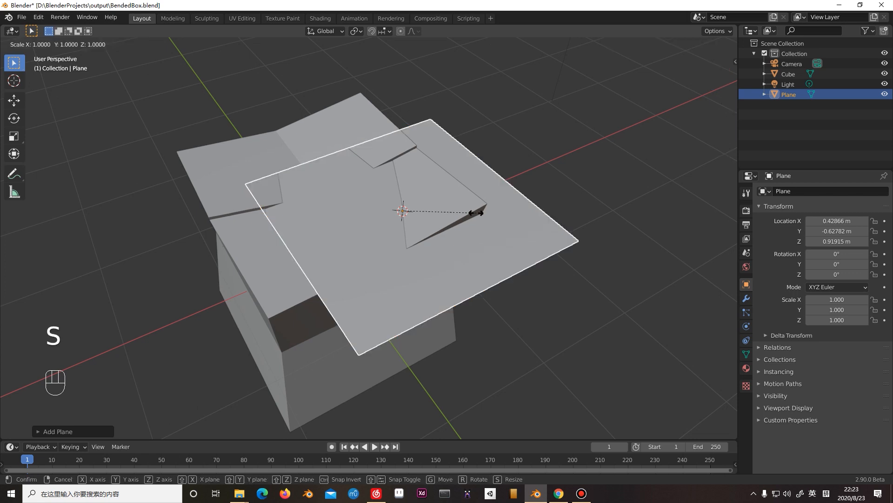
left_click(422, 202)
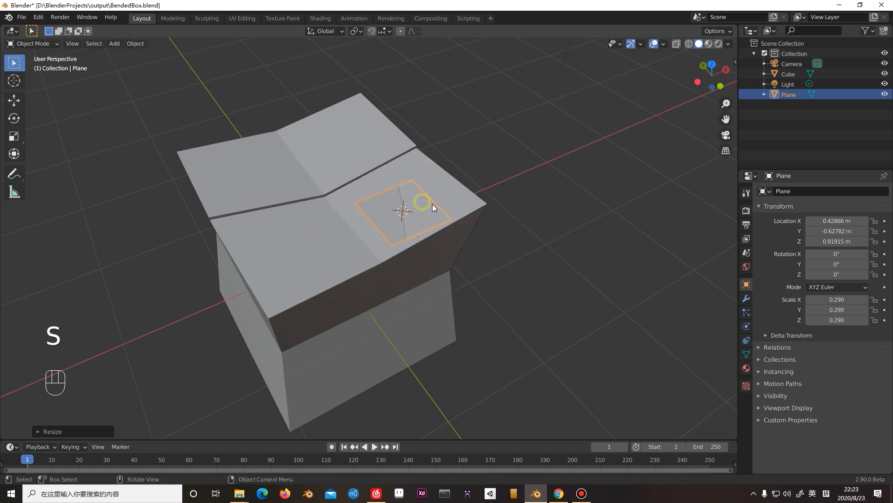
Rotate the plane about -12.6° around the global Y axis to follow the slope of the box's top.
scroll(458, 195, "up", 4)
scroll(457, 196, "down", 2)
scroll(459, 197, "down", 2)
key("r")
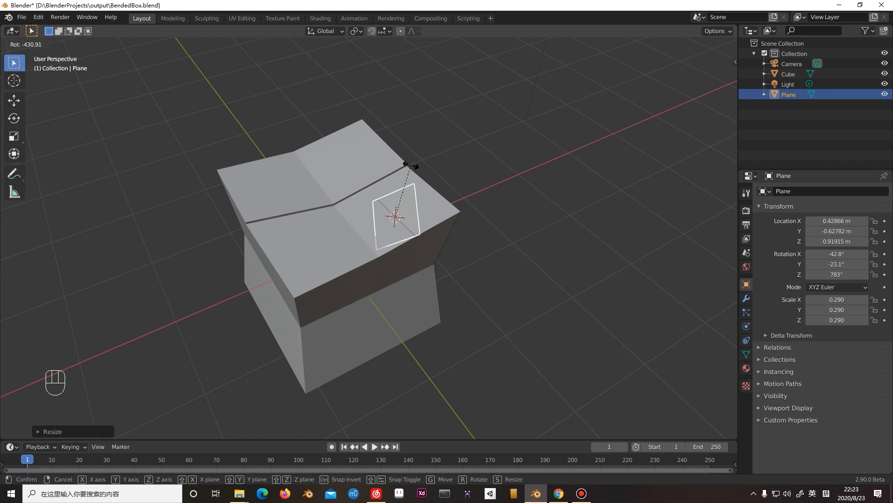
key("Escape")
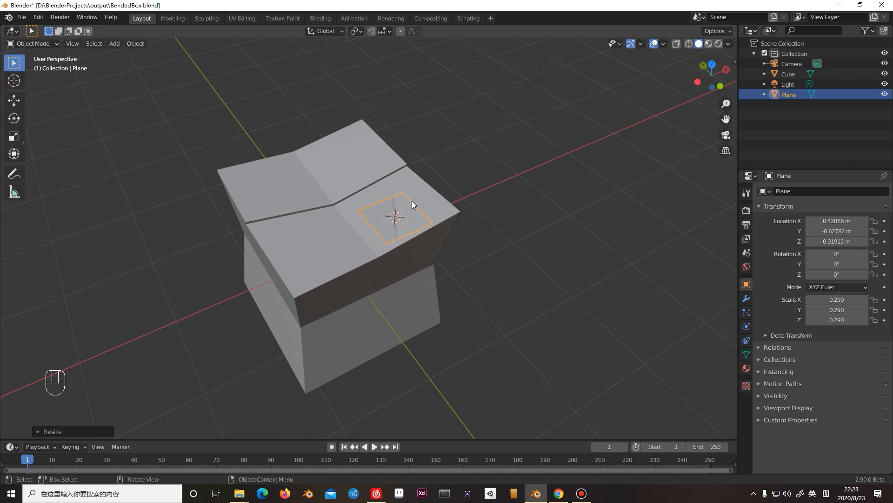
key("r")
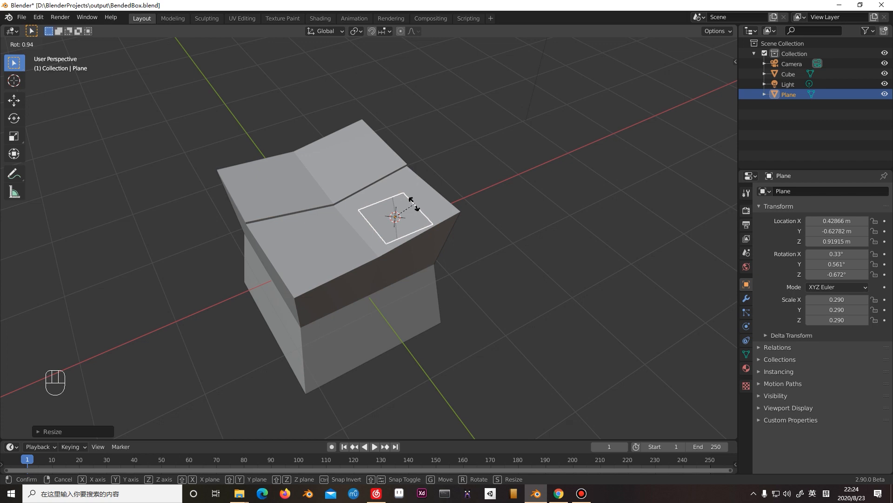
key("y")
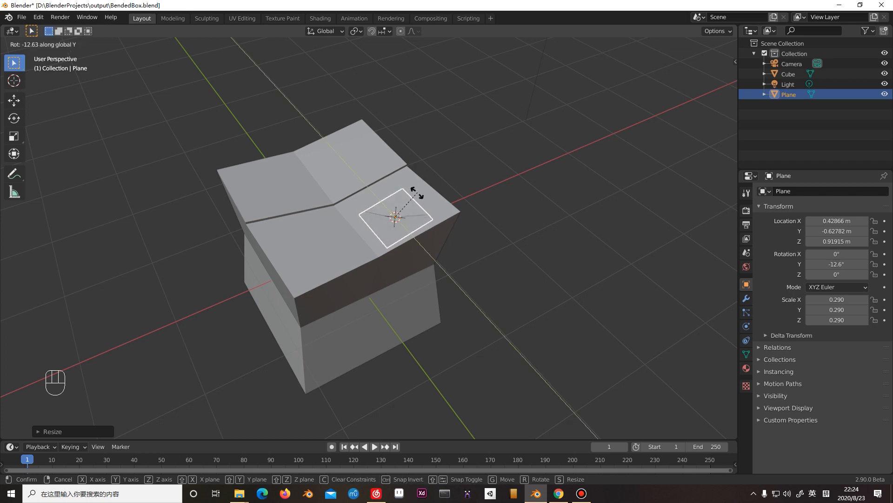
left_click(417, 191)
In front view, move the plane straight up to a Z location of about 0.989 m, just above the box's sloped top.
key("KP_3")
middle_click_drag(389, 171, 443, 205)
key("KP_1")
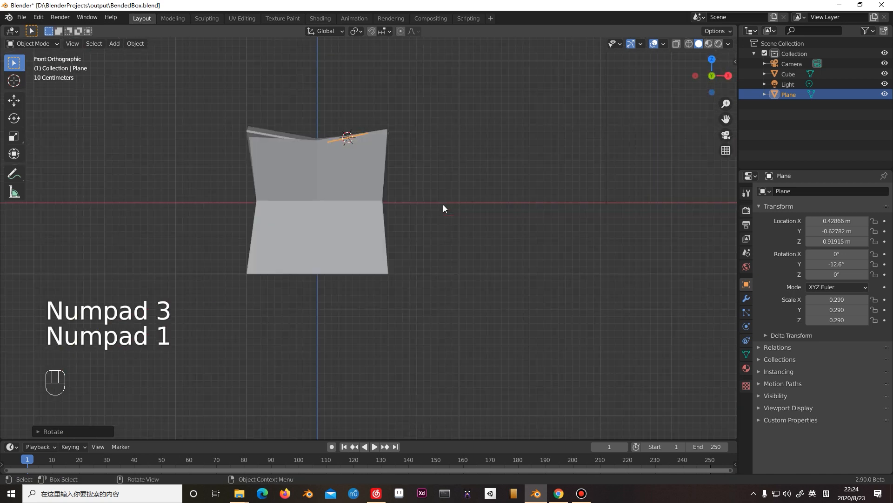
scroll(444, 200, "up", 3)
middle_click_drag(427, 274, 531, 435, "shift")
scroll(446, 283, "up", 4)
key("g")
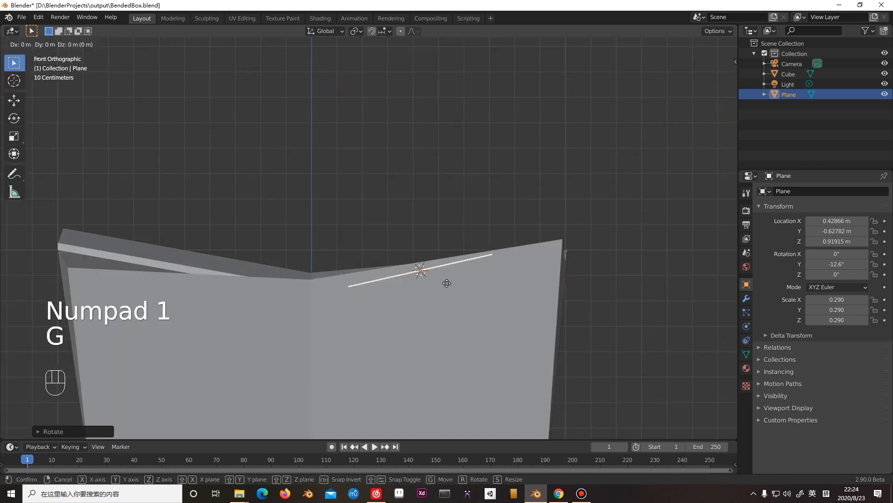
left_click(449, 268)
Examine from several angles how the plane sits on the box's sloped top surface.
scroll(449, 274, "down", 1)
middle_click_drag(449, 272, 461, 225)
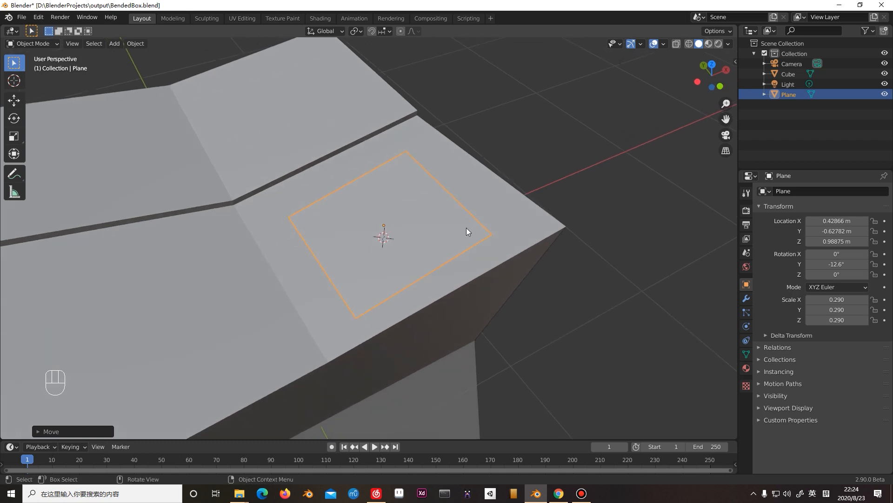
middle_click_drag(555, 205, 538, 194, "shift")
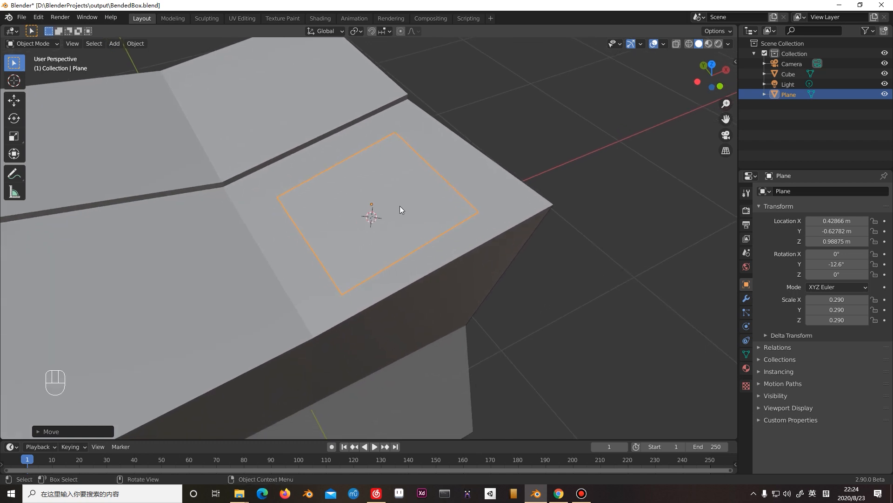
middle_click_drag(401, 213, 427, 213)
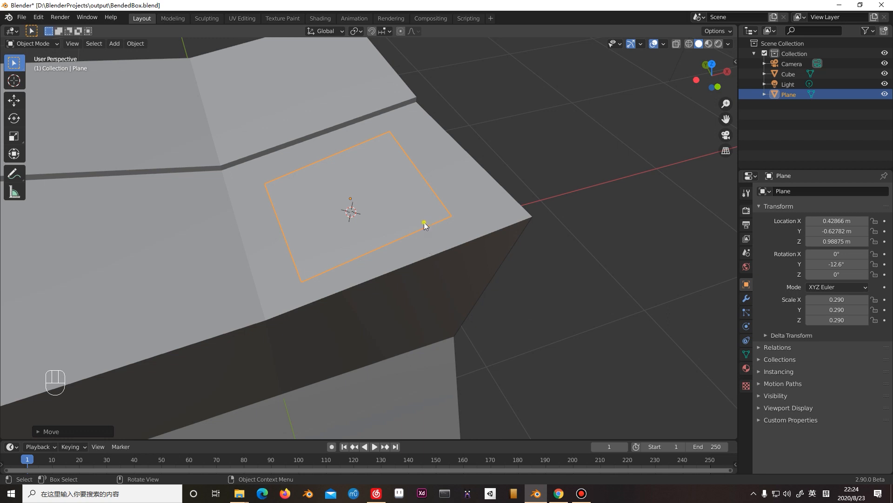
left_click(424, 226)
left_click(395, 218)
middle_click_drag(395, 217, 410, 231, "shift")
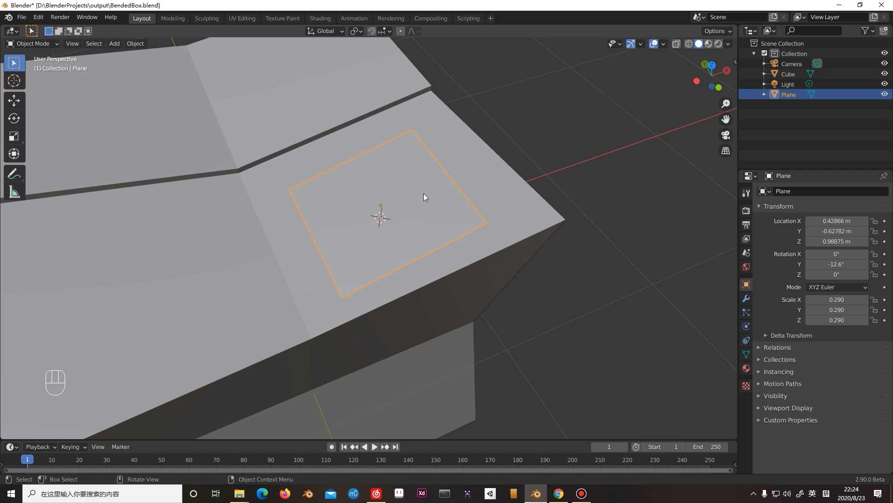
Select the plane, enter Edit Mode and activate the Move tool.
left_click(420, 181)
left_click(540, 157)
left_click(439, 201)
key("Tab")
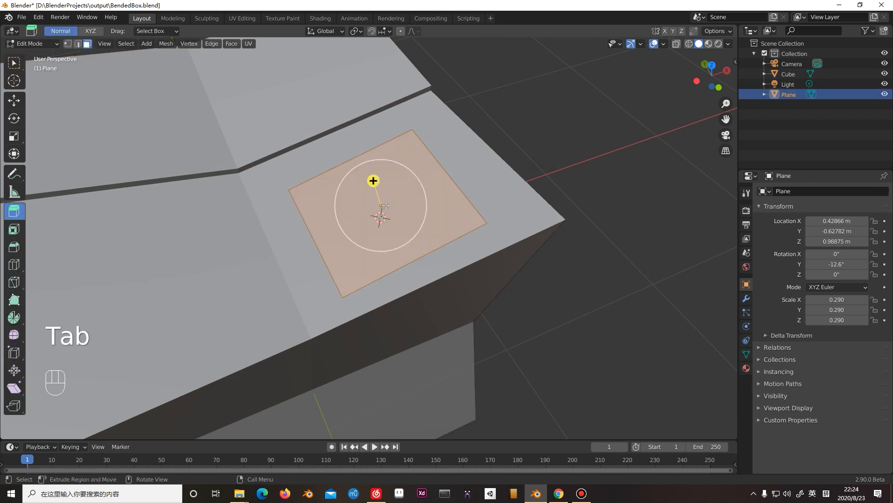
left_click(14, 100)
Add three evenly spaced loop cuts running along the plane's Y direction, with no slide offset.
key("ctrl+r")
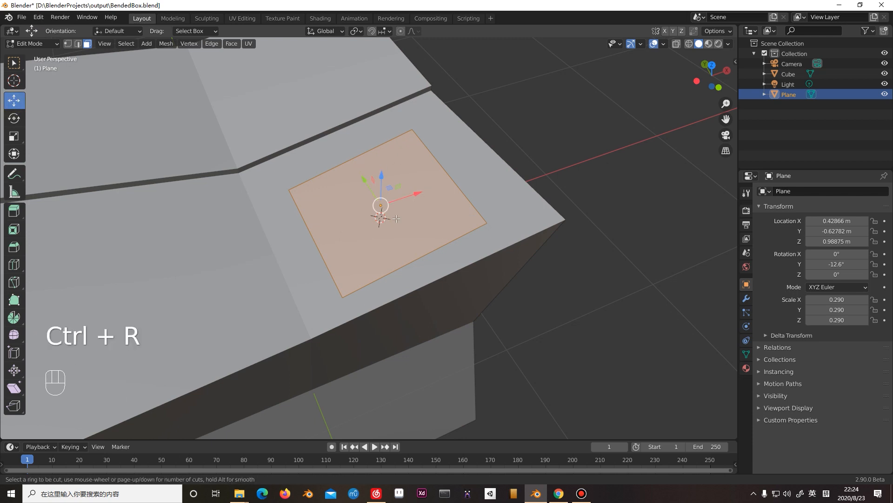
scroll(399, 224, "up", 3)
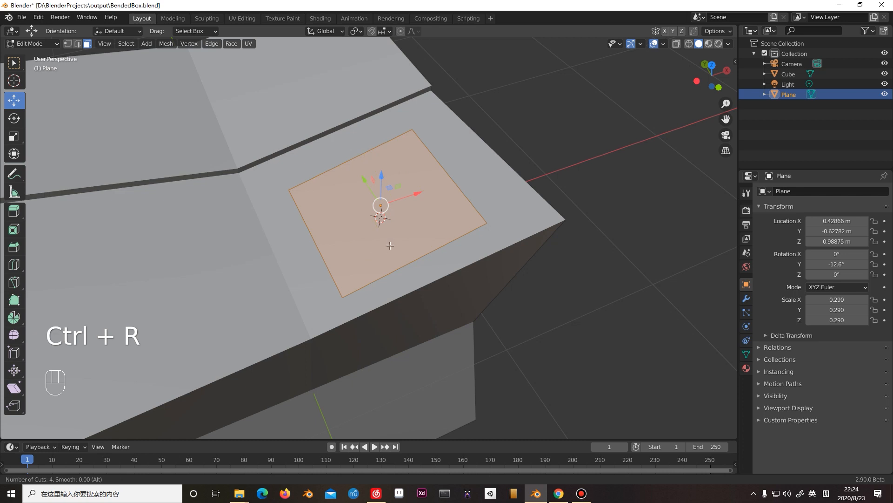
scroll(458, 222, "up", 1)
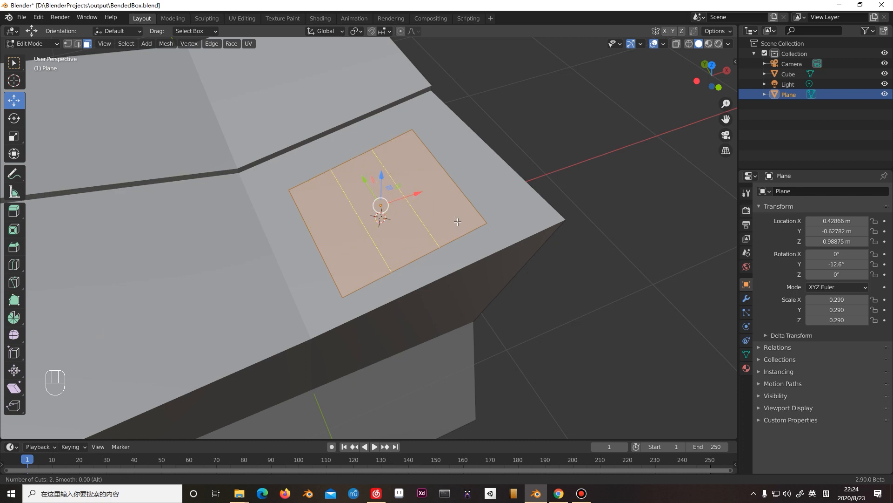
scroll(457, 222, "down", 2)
scroll(458, 222, "up", 1)
scroll(457, 222, "down", 1)
left_click(458, 222)
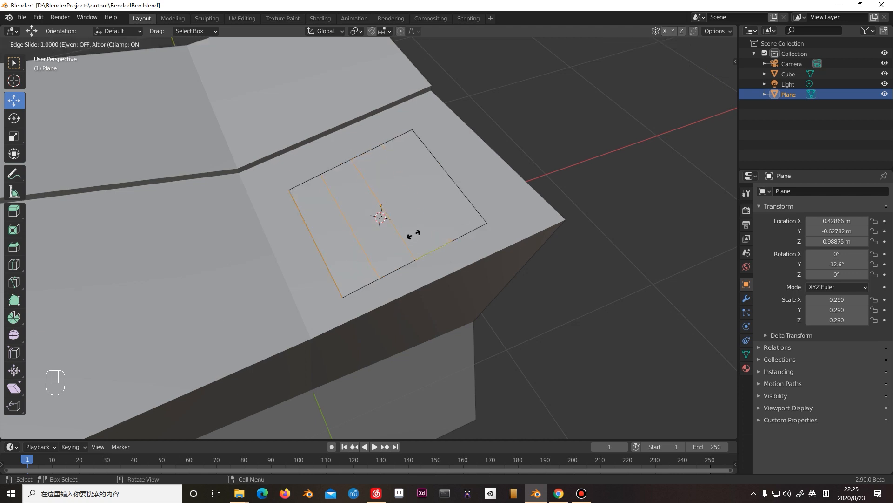
left_click(454, 218)
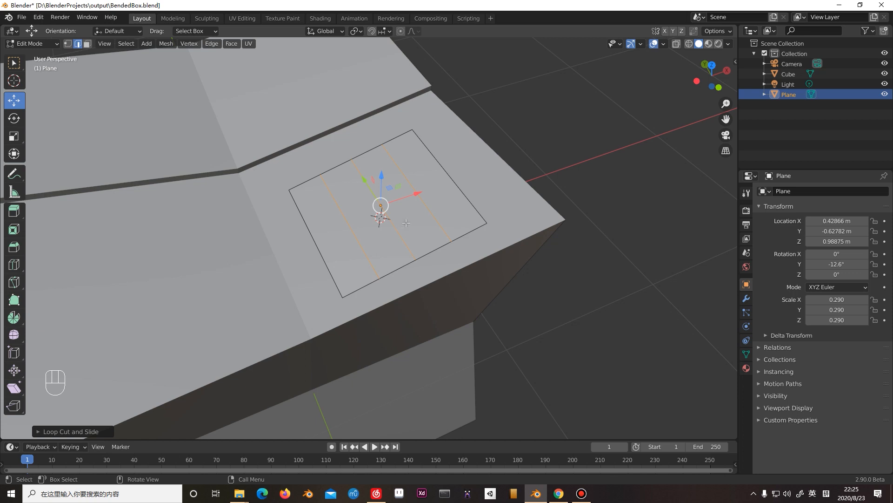
left_click(97, 427)
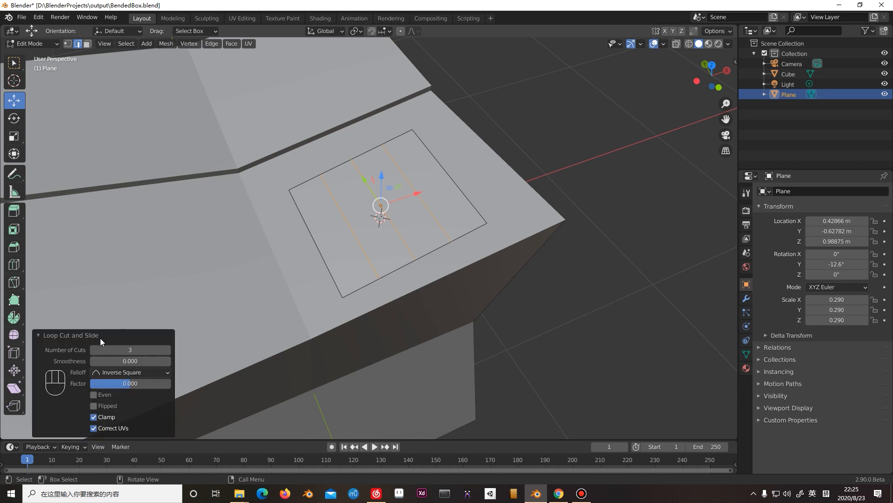
left_click(40, 335)
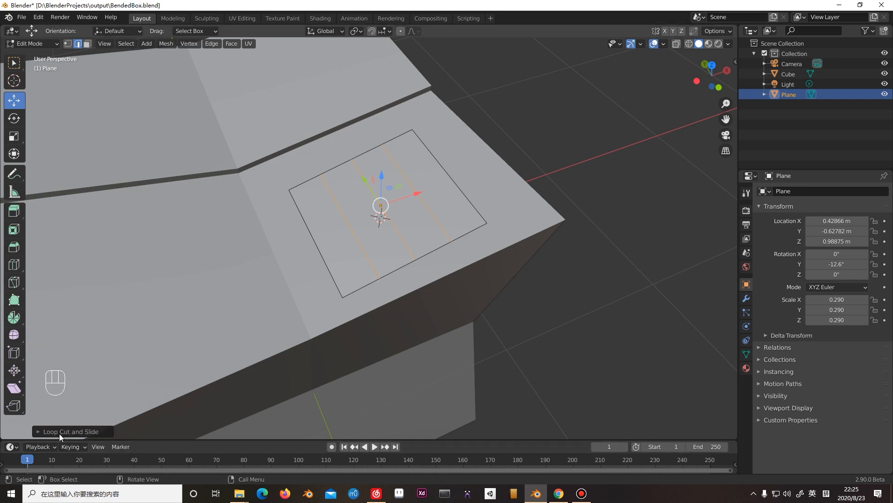
Adjust the loop cut's number of cuts on the plane, ending at 3.
left_click(73, 432)
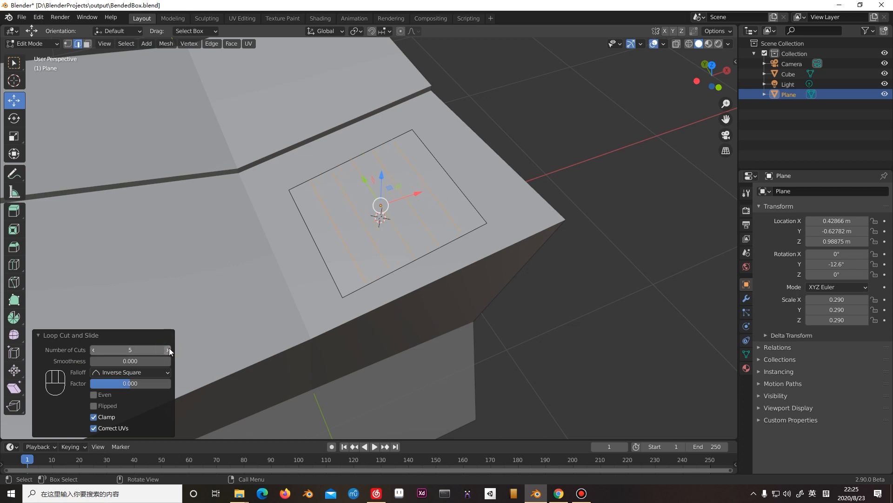
left_click(93, 350)
left_click(93, 351)
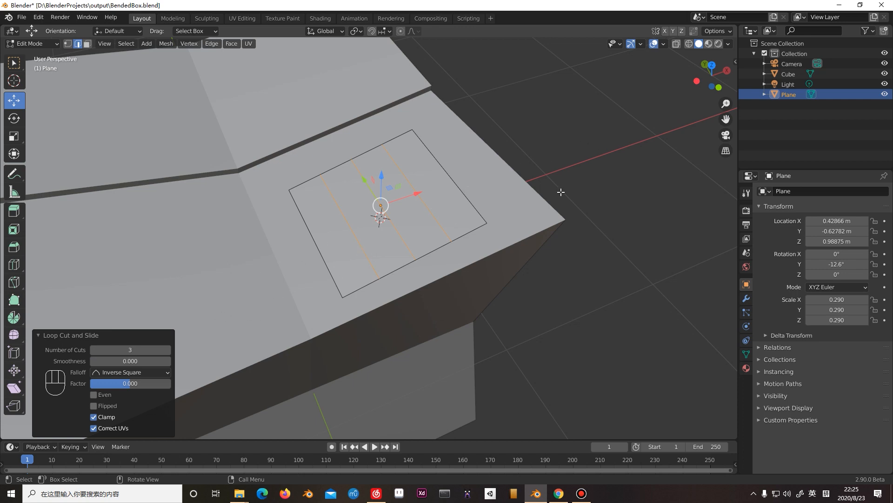
Select the plane's edges one after another to check where the loop cuts divide it.
left_click(433, 275)
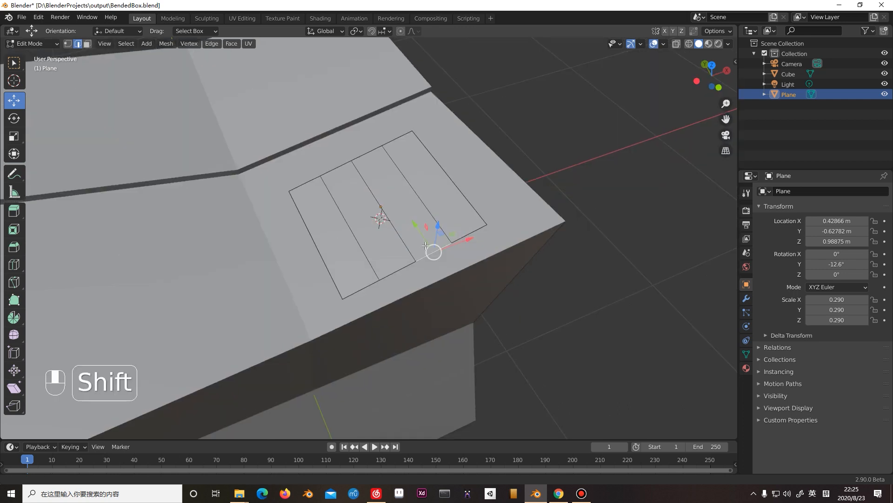
middle_click_drag(423, 204, 422, 242, "shift")
left_click(593, 200)
left_click(426, 256)
left_click(393, 269)
left_click(365, 293)
Undo the edge selections and the plane's three loop cuts.
key("ctrl+z")
key("ctrl+z")
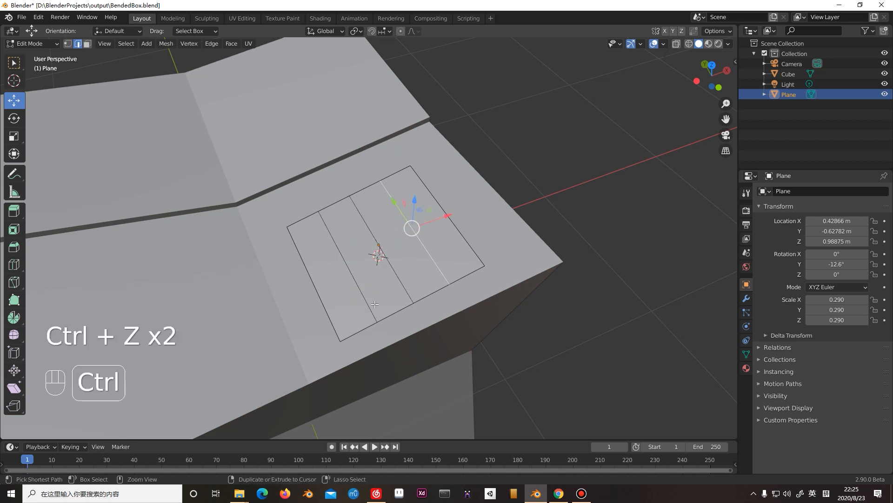
key("ctrl+z")
key("ctrl+z")
key("ctrl+z")
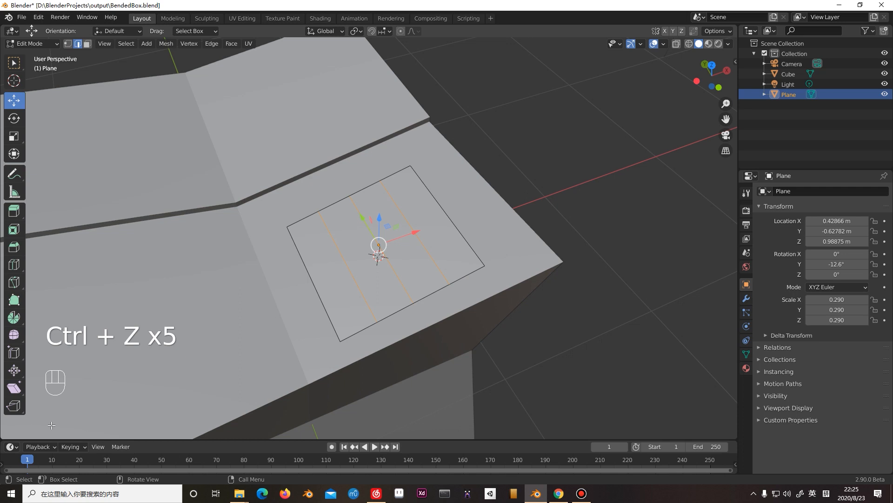
key("ctrl+z")
Add three evenly spaced loop cuts to the plane again along its Y direction, without any slide.
left_click(408, 266)
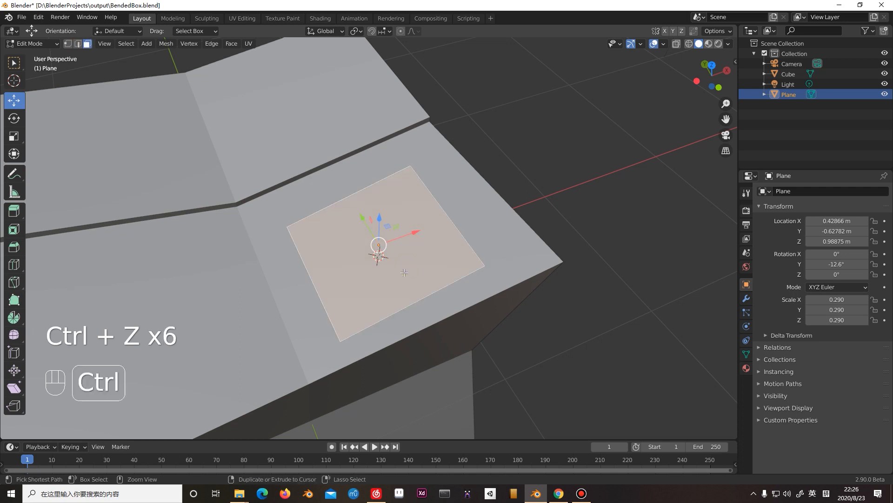
key("ctrl+shift+z")
key("ctrl+shift+z")
left_click(399, 312)
left_click(405, 291)
key("Tab")
key("ctrl+r")
key("Tab")
key("ctrl+r")
scroll(403, 297, "up", 2)
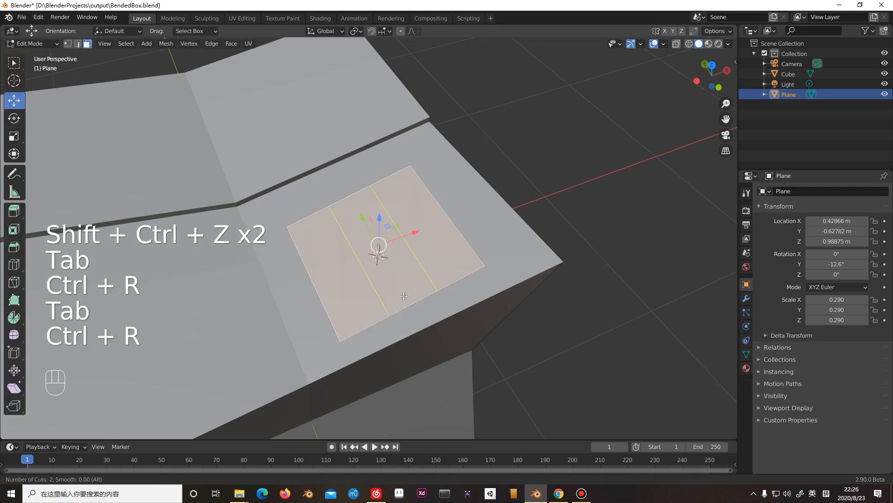
left_click(404, 297)
right_click(404, 297)
Select the plane's entire mesh and move it about 0.235 m along X and 0.039 m up.
left_click(575, 221)
left_click(428, 293)
left_click(563, 208)
left_click(439, 251)
mouse_move(439, 257)
middle_mouse_down()
mouse_move(419, 208)
mouse_move(451, 293)
mouse_move(427, 270)
middle_mouse_up()
scroll(434, 223, "up", 3)
key("a")
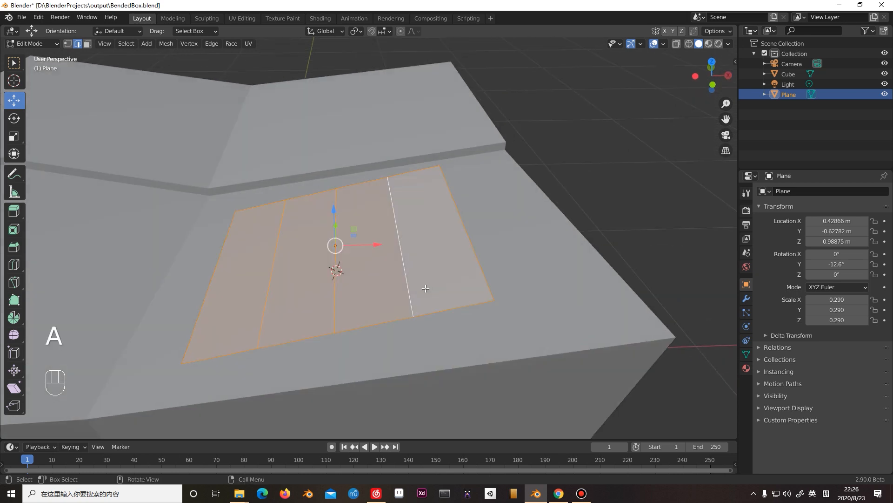
middle_click_drag(419, 282, 406, 246, "shift")
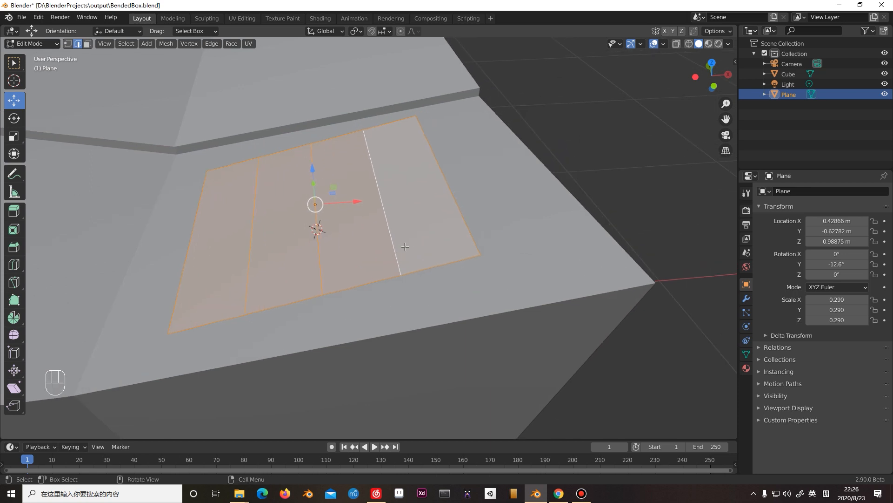
key("g")
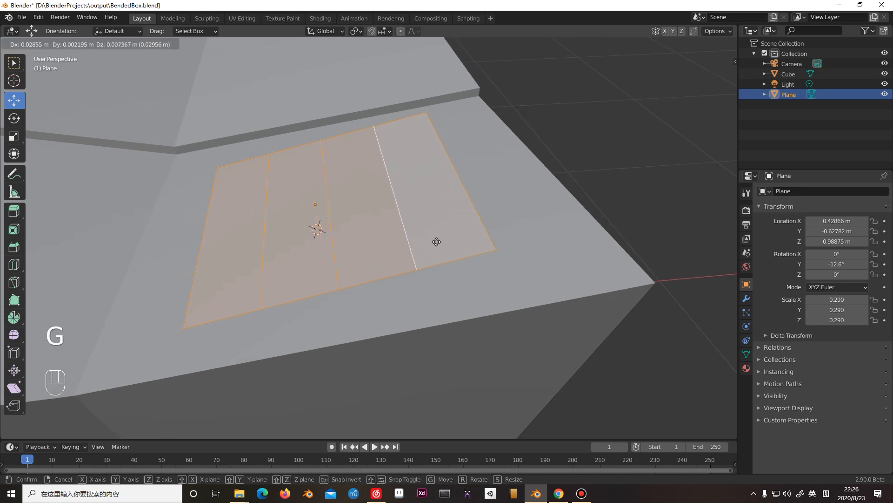
left_click(506, 225)
Lower the plane's entire mesh onto the box's sloped top, ending with a Z move of about -0.025 m.
middle_click_drag(505, 226, 498, 227)
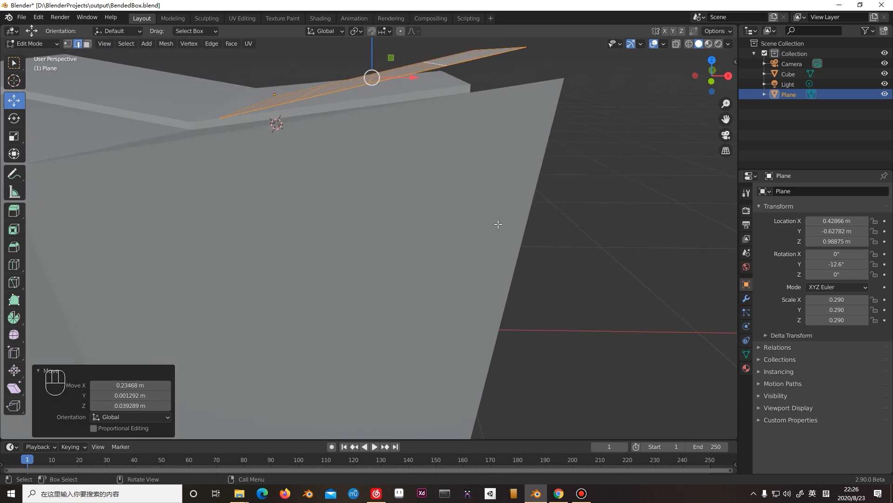
middle_click_drag(386, 73, 387, 140)
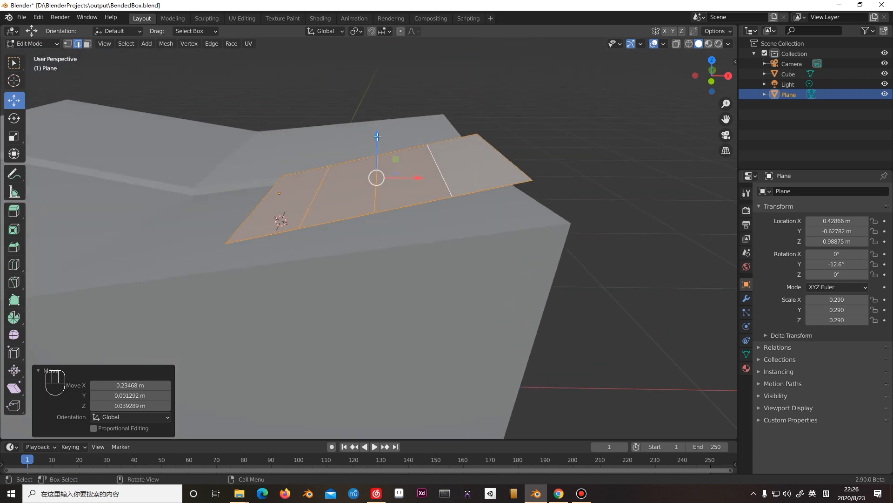
left_click_drag(377, 136, 379, 148)
middle_click_drag(447, 204, 467, 213)
middle_click_drag(437, 182, 427, 208)
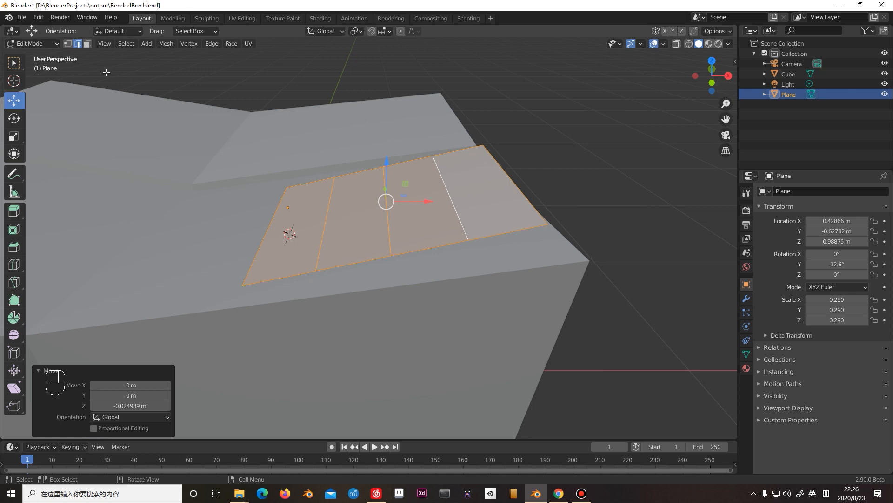
Switch to vertex selection and lower the two outermost vertices of the plane's back edge about 0.037 m in Z.
left_click(67, 44)
middle_click_drag(374, 187, 361, 171, "shift")
left_click_drag(217, 143, 501, 144)
left_click_drag(263, 145, 369, 184)
left_click_drag(418, 125, 495, 160, "shift")
left_click_drag(326, 131, 389, 140, "shift")
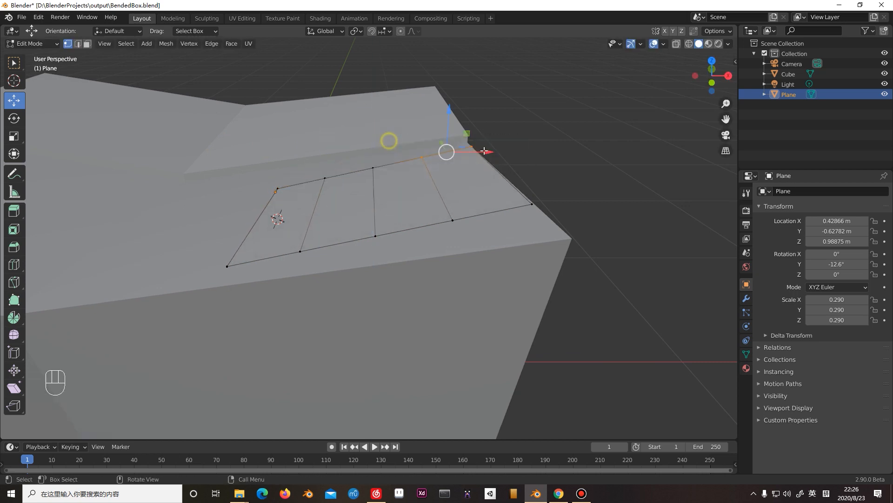
left_click_drag(454, 114, 451, 125)
middle_click_drag(307, 135, 267, 215, "shift")
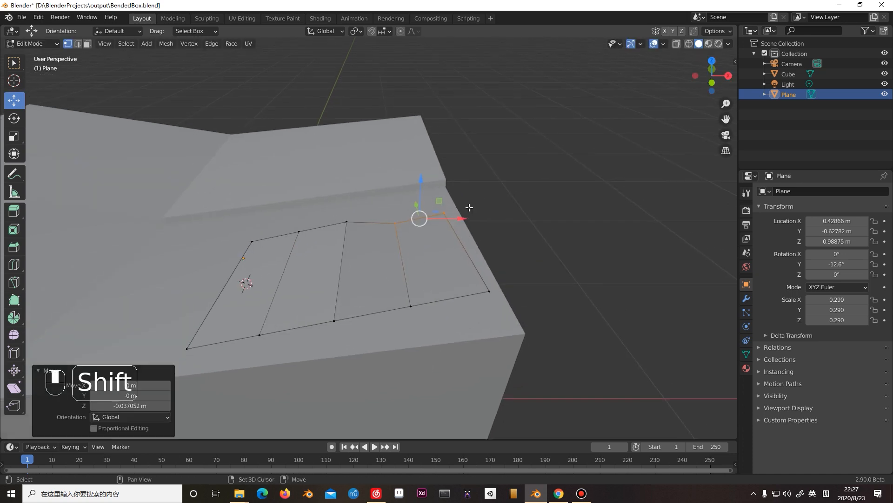
Lower the middle vertex of the plane's back edge about 0.027 m and fine-tune the outer back corner's height.
left_click(346, 221)
left_click_drag(347, 201, 348, 200)
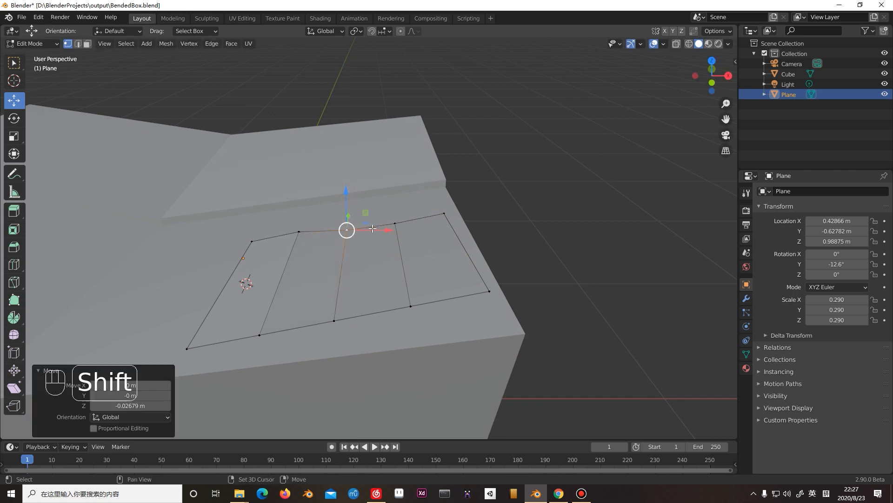
middle_click_drag(348, 200, 454, 226)
left_click(452, 225)
mouse_move(453, 191)
left_mouse_down()
mouse_move(451, 242)
mouse_move(450, 196)
left_mouse_up()
middle_click_drag(456, 165, 467, 177)
Lower the plane's front-edge vertices one by one in Z to follow the box's sloped top.
left_click_drag(519, 109, 553, 133)
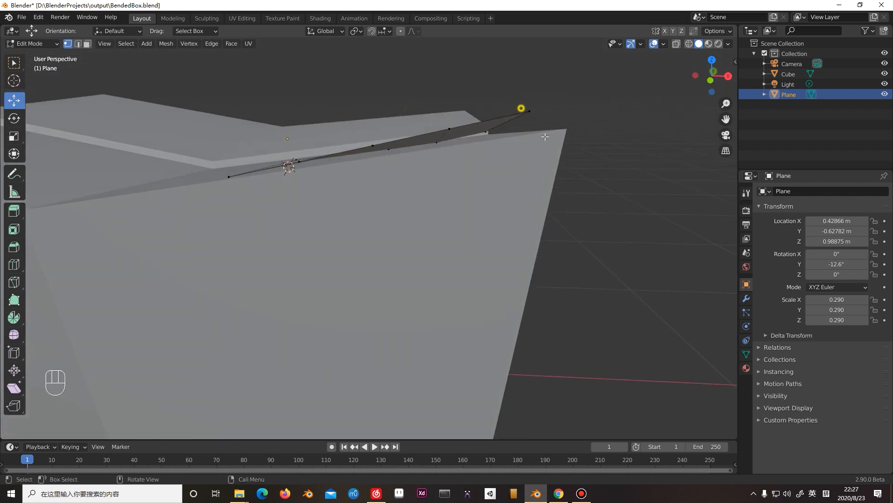
middle_click_drag(564, 121, 554, 153, "shift")
left_click_drag(519, 109, 517, 126)
left_click(442, 159)
left_click_drag(436, 130, 435, 144)
left_click(352, 179)
mouse_move(354, 166)
left_mouse_down()
mouse_move(356, 150)
mouse_move(357, 175)
left_mouse_up()
middle_click_drag(283, 189, 343, 187)
left_click_drag(352, 191, 352, 194)
middle_click_drag(422, 216, 346, 218, "shift")
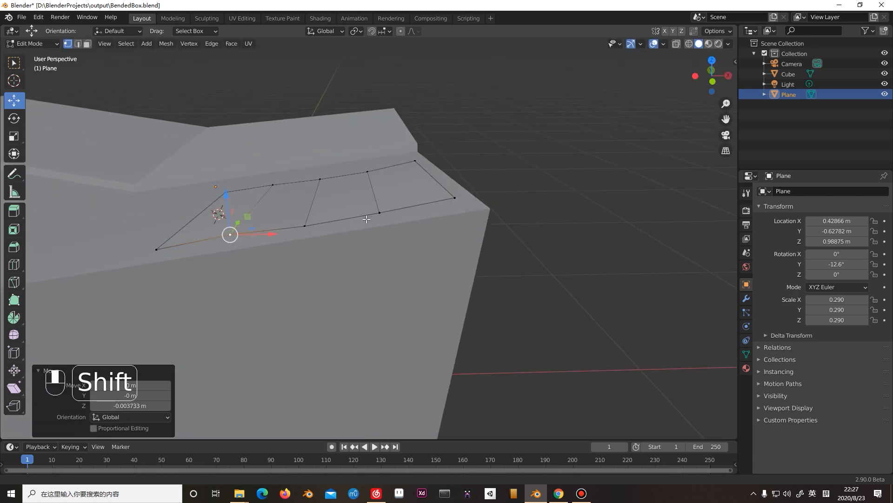
Select all plane vertices, shift them in X by about 0.059, 0.086 and 0.042 m past the box's side edge, and raise them slightly.
left_click(405, 156)
left_click(275, 184)
key("Tab")
key("Tab")
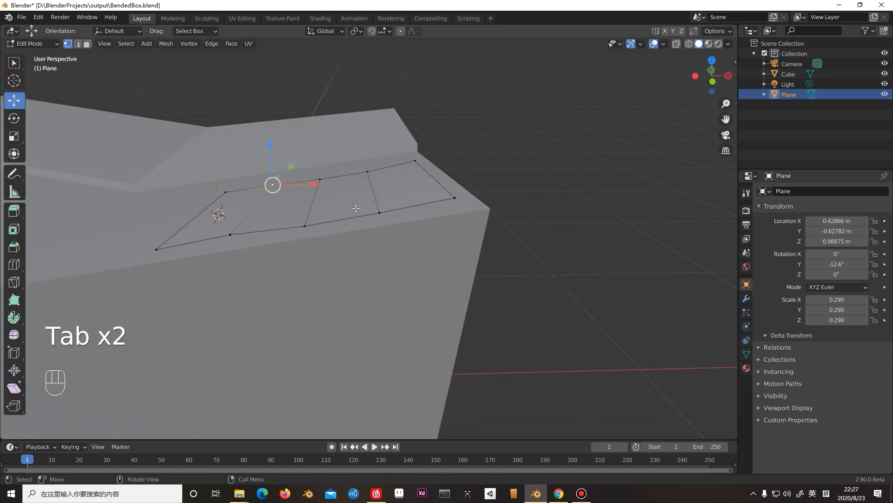
key("a")
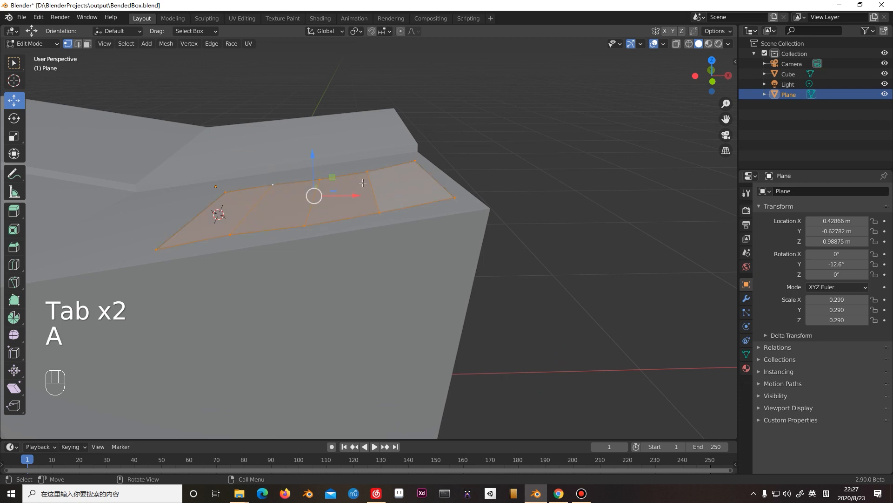
left_click_drag(356, 195, 380, 173)
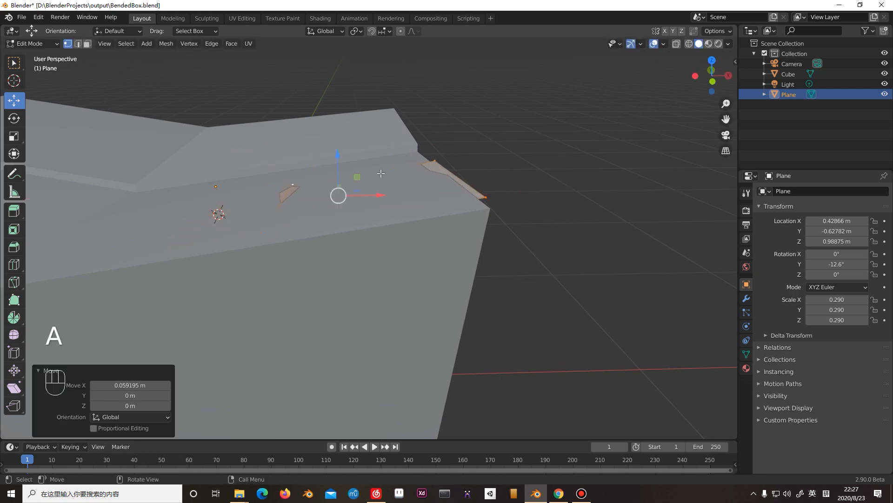
left_click_drag(336, 156, 335, 149)
middle_click_drag(387, 190, 289, 200, "shift")
left_click_drag(290, 201, 319, 188)
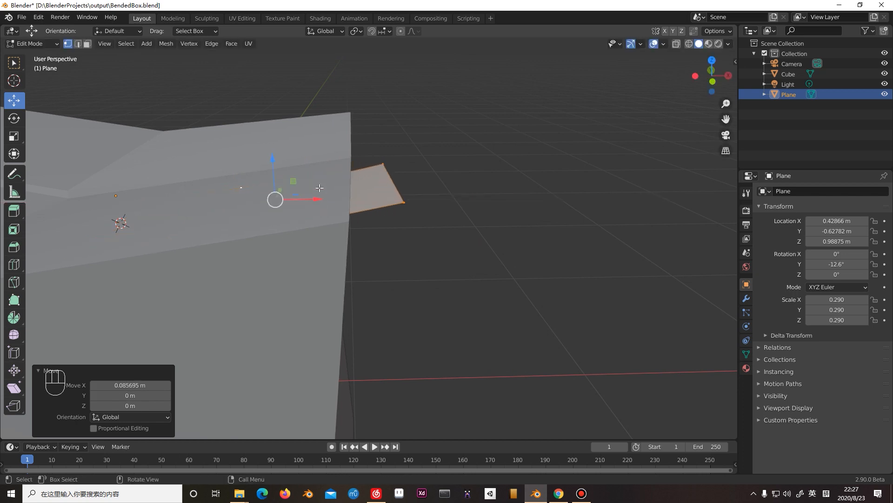
left_click_drag(279, 162, 274, 152)
left_click_drag(301, 191, 321, 191)
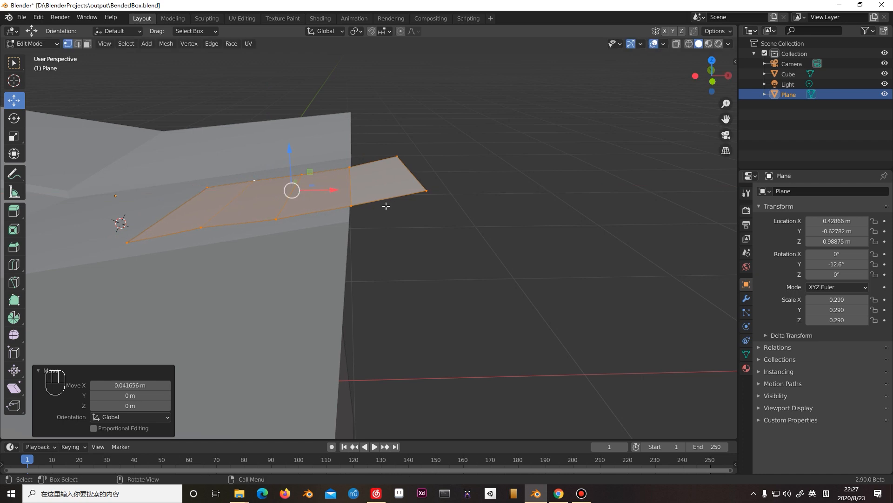
Move the two overhanging outer corner vertices down against the box's side, folding the plane's last strip over the edge.
middle_click_drag(412, 189, 465, 163)
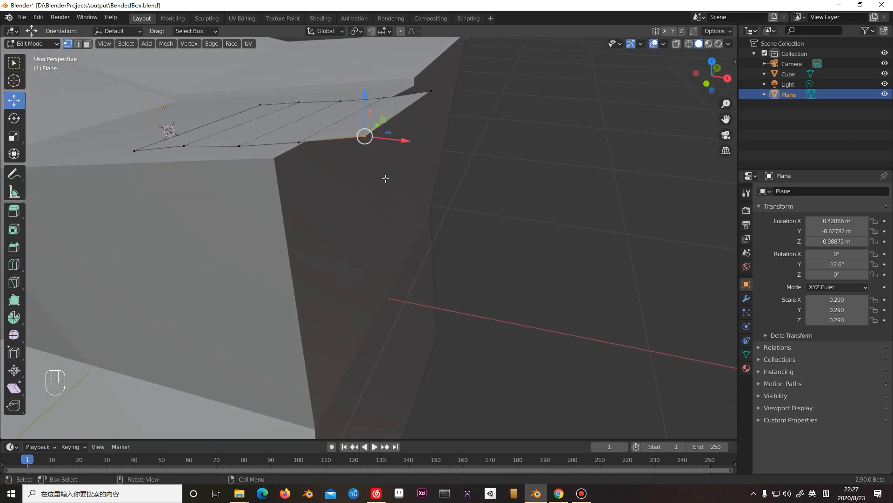
key("g")
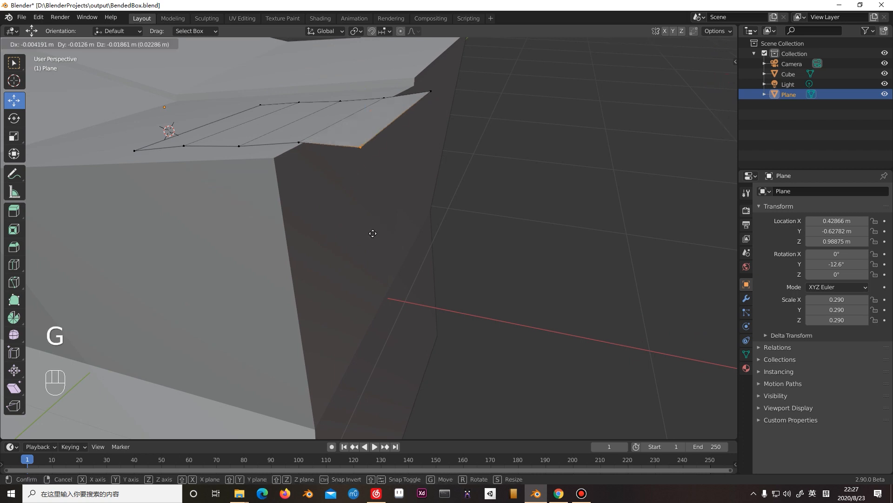
left_click(351, 270)
middle_click_drag(409, 163, 361, 225, "shift")
left_click_drag(421, 194, 377, 134)
key("g")
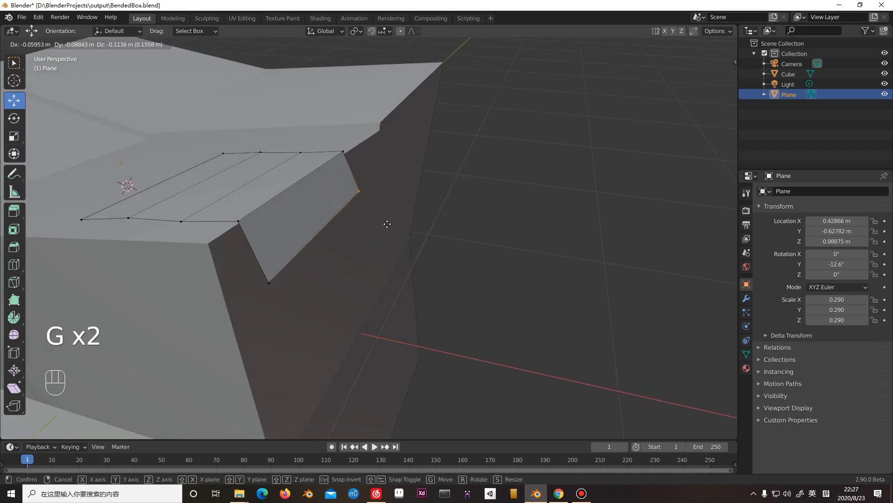
left_click(385, 218)
In top view, align the folded-down corner vertices with the plane's edges along Y, ending with a move of about 0.020 m.
key("KP_7")
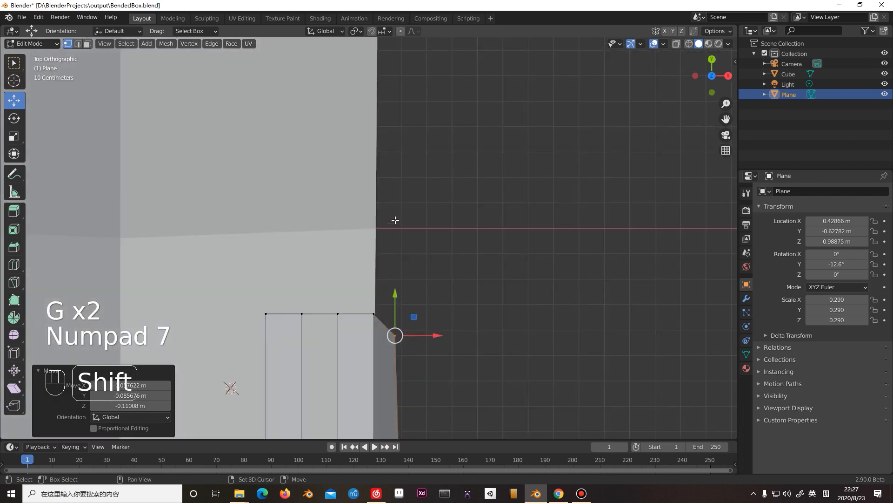
scroll(398, 210, "down", 5, "shift")
left_click_drag(392, 169, 390, 154)
left_click_drag(370, 300, 449, 370)
left_click_drag(394, 317, 394, 299)
left_click_drag(377, 178, 428, 186)
left_click_drag(383, 161, 383, 156)
Lower the two innermost front-edge vertices of the plane slightly in Z, closer to the box's top.
middle_click_drag(384, 155, 468, 162)
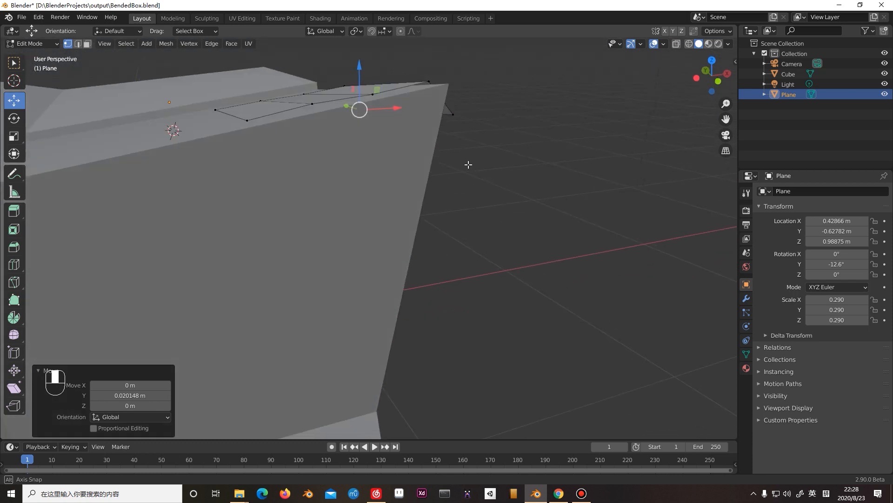
left_click(249, 112)
left_click_drag(243, 82, 243, 88)
left_click(312, 103)
left_click_drag(311, 65, 310, 69)
left_click(373, 95)
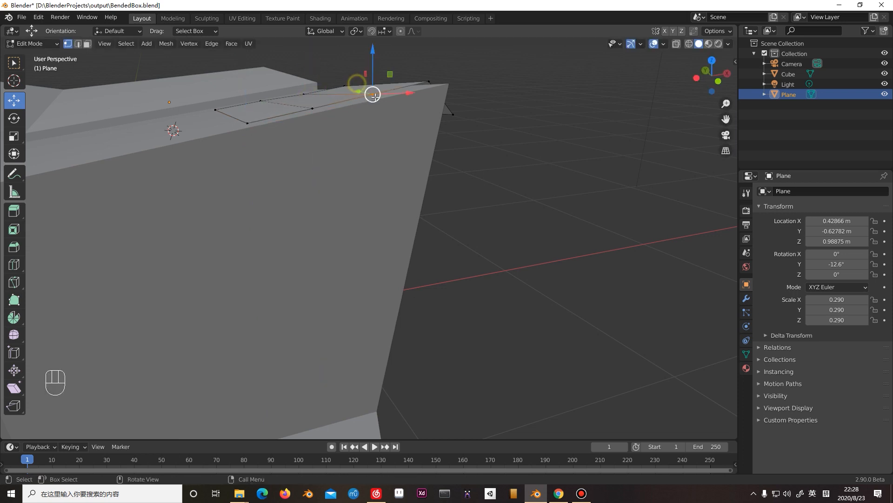
middle_click_drag(331, 128, 385, 156)
Add one loop cut through the middle of the plane, crossing the existing cuts.
key("ctrl+r")
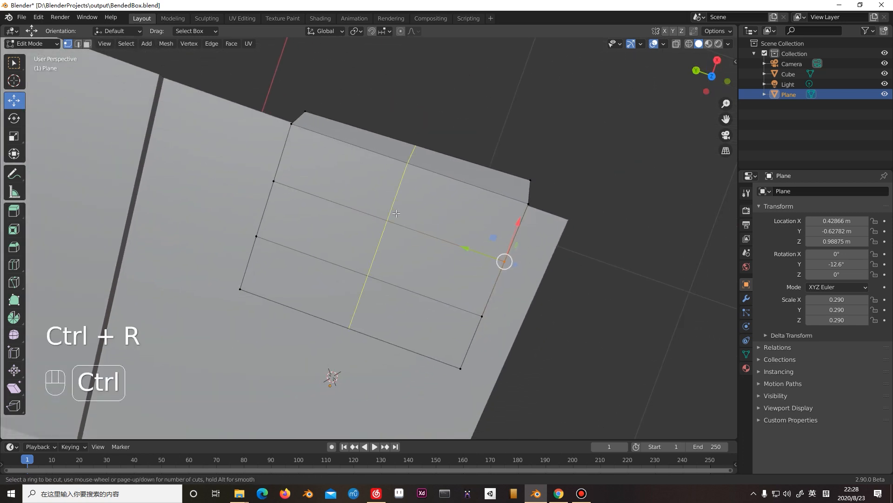
left_click(400, 225)
middle_click_drag(400, 225, 371, 209)
scroll(371, 209, "up", 6)
scroll(363, 159, "down", 2)
Fine-tune the positions of individual plane vertices to fit the patch to the box's surface.
left_click(370, 187)
left_click_drag(361, 151, 363, 144)
left_click(347, 257)
mouse_move(342, 225)
left_mouse_down()
mouse_move(342, 245)
mouse_move(342, 237)
left_mouse_up()
middle_click_drag(423, 253, 406, 321, "shift")
left_click(364, 206)
left_click_drag(364, 183, 362, 168)
scroll(363, 196, "down", 4)
middle_click_drag(363, 196, 397, 297)
Return to Object Mode, deselect the plane and save the file.
key("Tab")
left_click(461, 258)
middle_click_drag(386, 236, 451, 236)
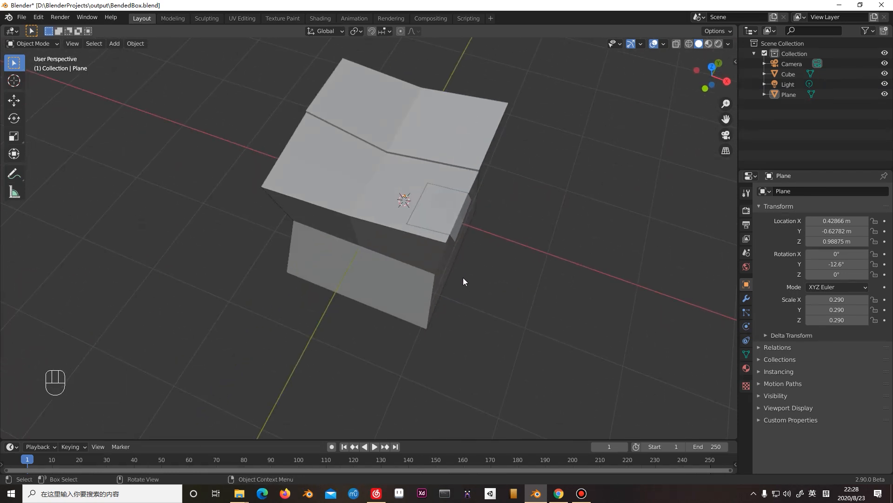
key("ctrl+s")
Select the box, save BendedBox.blend again and inspect the finished model from several angles.
middle_click_drag(476, 300, 434, 267)
middle_click_drag(459, 207, 484, 196)
left_click(375, 245)
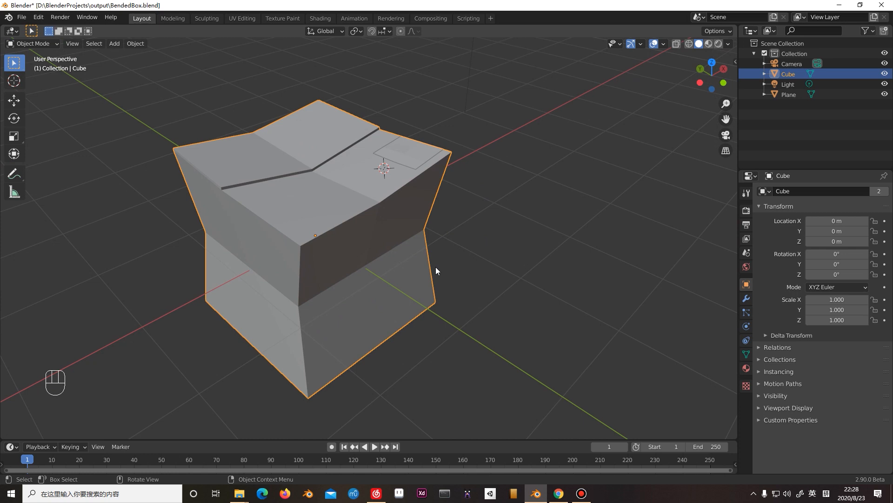
key("ctrl+s")
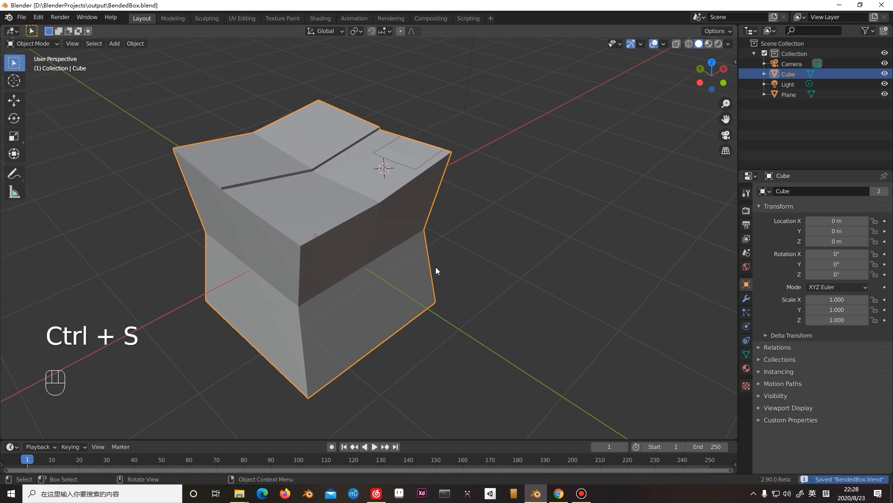
middle_click_drag(377, 280, 174, 205)
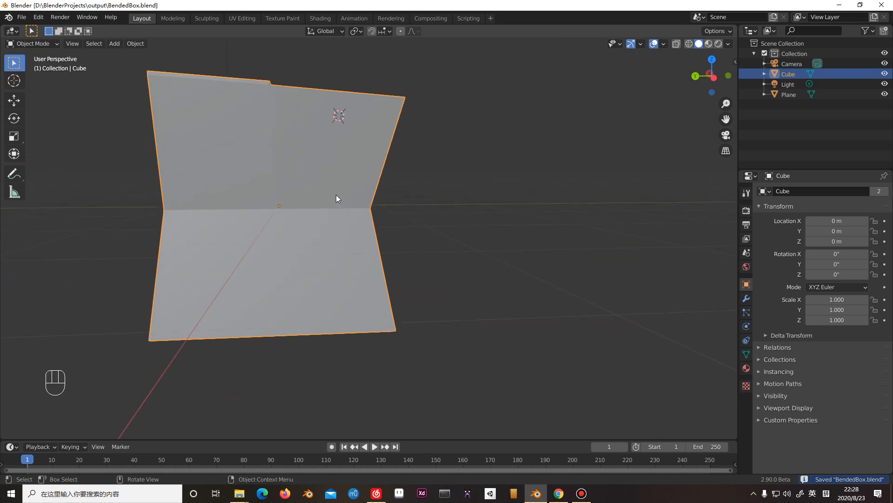
mouse_move(285, 170)
middle_mouse_down()
mouse_move(305, 238)
mouse_move(345, 232)
mouse_move(299, 216)
mouse_move(331, 168)
mouse_move(335, 252)
mouse_move(323, 166)
mouse_move(291, 153)
middle_mouse_up()
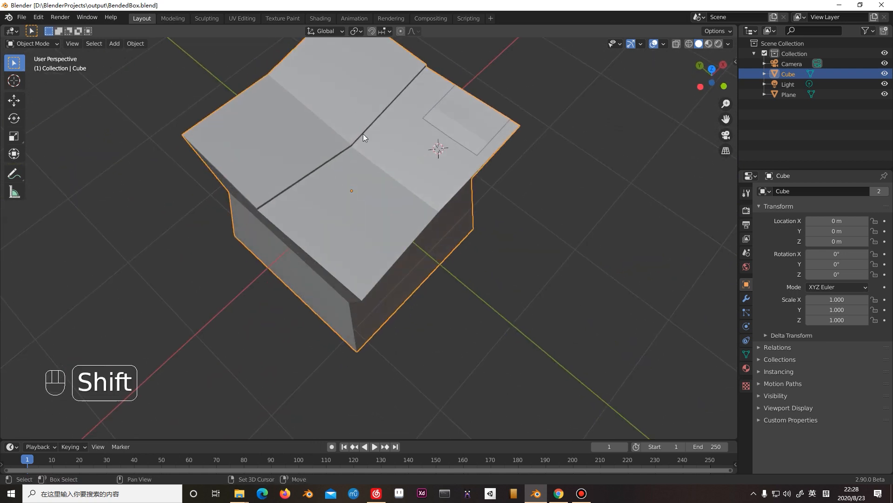
Select the bent box and shade it smooth.
middle_click_drag(363, 137, 390, 204, "shift")
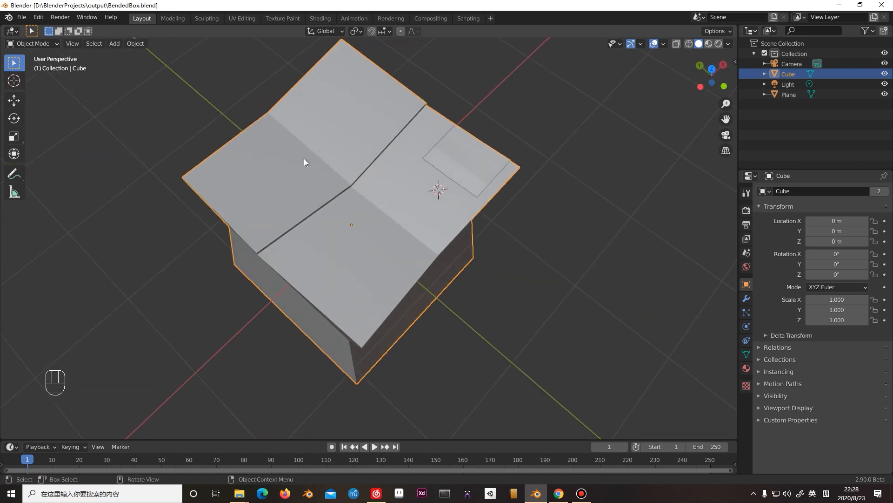
middle_click_drag(346, 216, 371, 180)
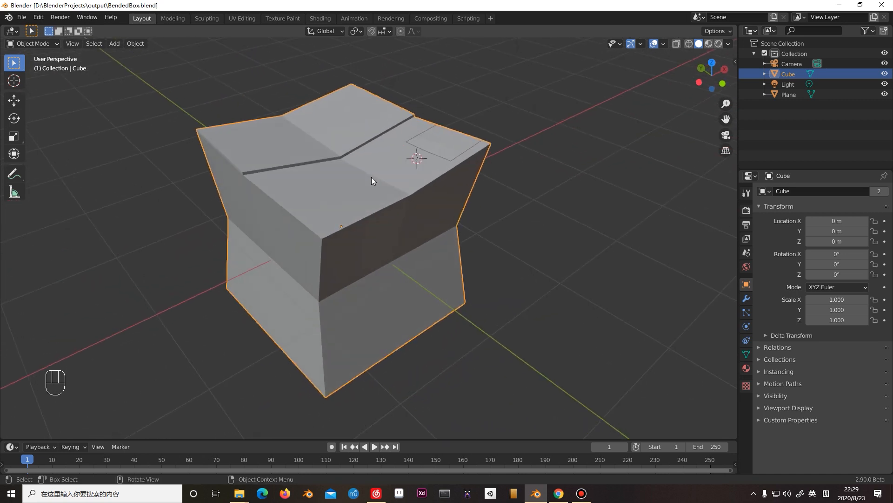
middle_click_drag(437, 199, 437, 180, "shift")
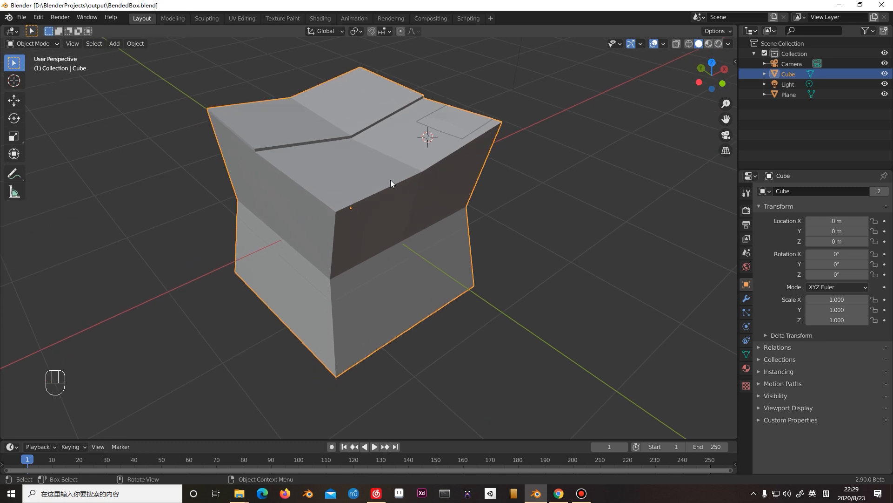
left_click(511, 222)
left_click(393, 171)
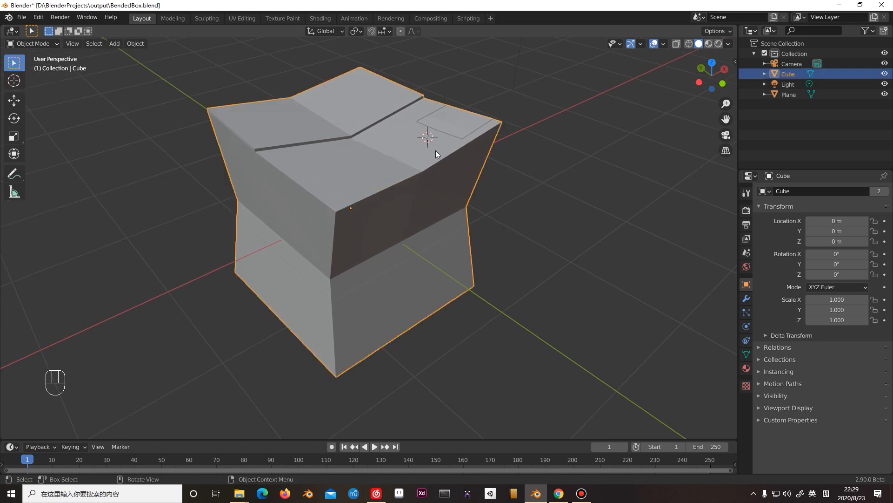
left_click(448, 120)
left_click(325, 151)
right_click(361, 149)
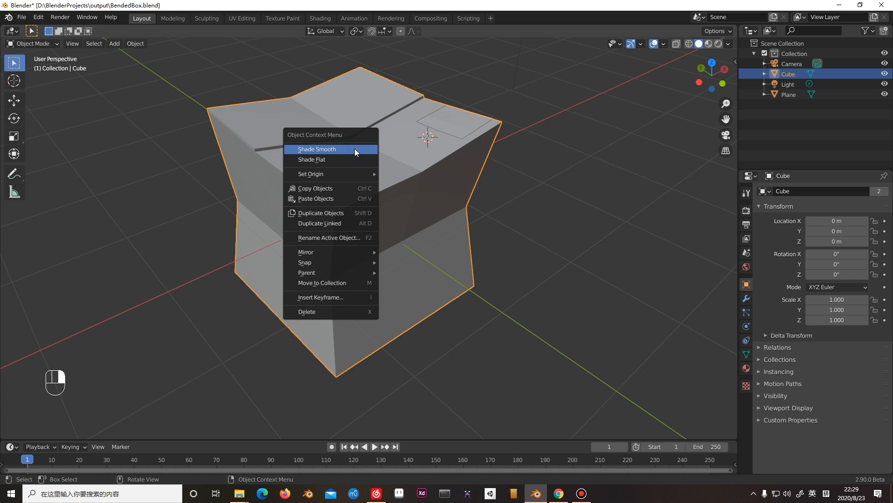
left_click(355, 149)
scroll(348, 167, "down", 2)
mouse_move(348, 167)
middle_mouse_down()
mouse_move(356, 197)
mouse_move(345, 166)
mouse_move(403, 191)
mouse_move(361, 172)
middle_mouse_up()
scroll(349, 171, "up", 3)
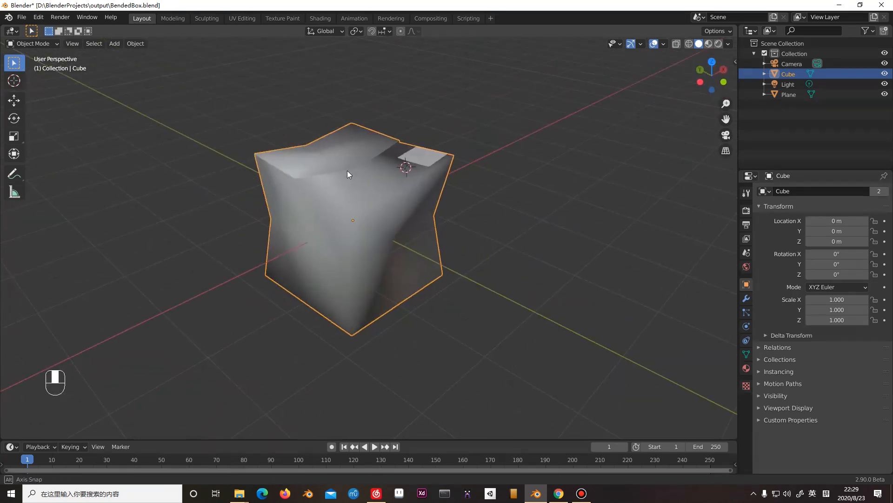
Enable Auto Smooth in the box mesh's normals settings and set its angle to 30°.
middle_click_drag(356, 168, 364, 222)
scroll(334, 201, "up", 2)
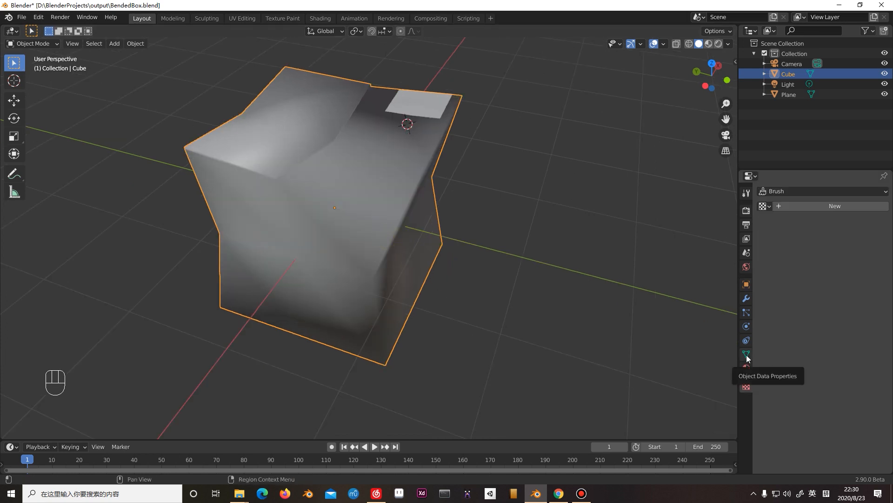
left_click(746, 355)
left_click(762, 363)
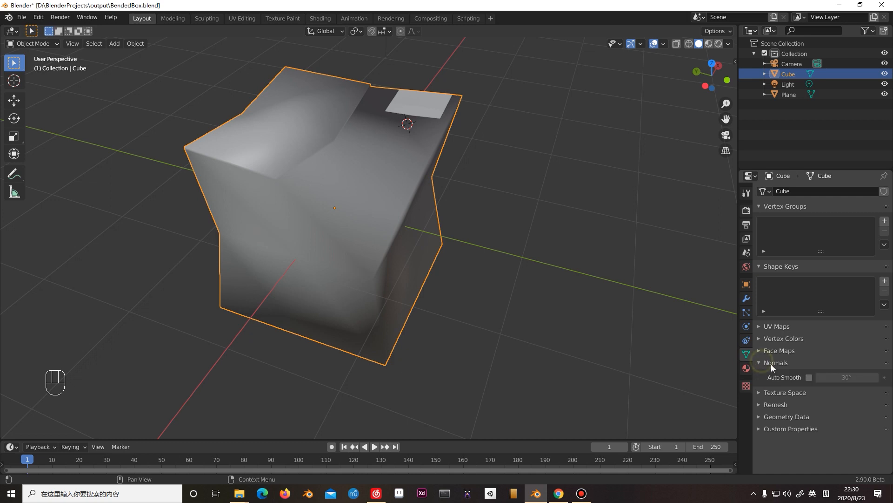
left_click(810, 377)
middle_click_drag(465, 275, 505, 287)
left_click_drag(842, 378, 849, 378)
double_click(853, 377)
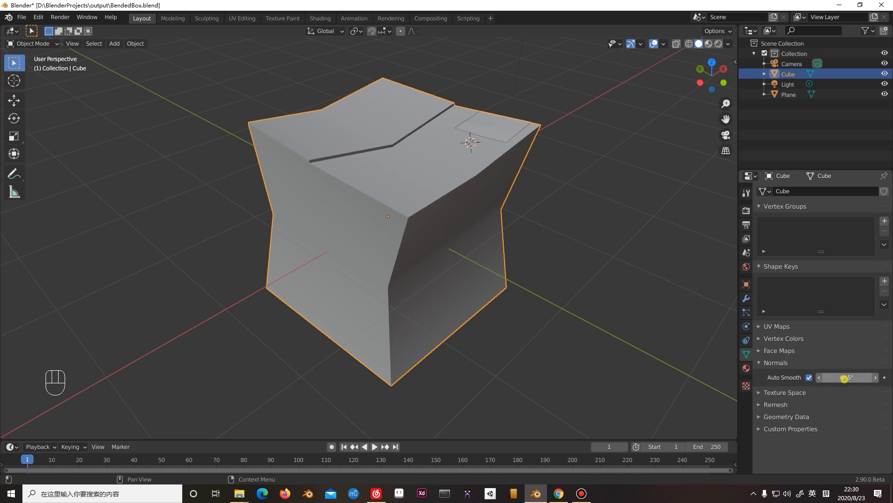
type("30")
key("Return")
Select the tape-like plane on the box's corner, shade it smooth and enable Auto Smooth for its normals.
middle_click_drag(581, 296, 367, 205)
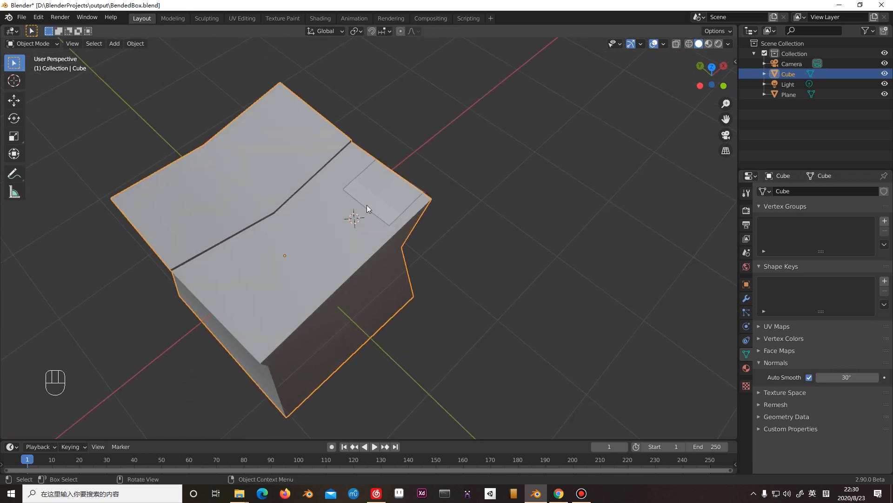
left_click(384, 199)
scroll(383, 199, "up", 5)
right_click(421, 178)
left_click(421, 177)
middle_click_drag(420, 178, 401, 200)
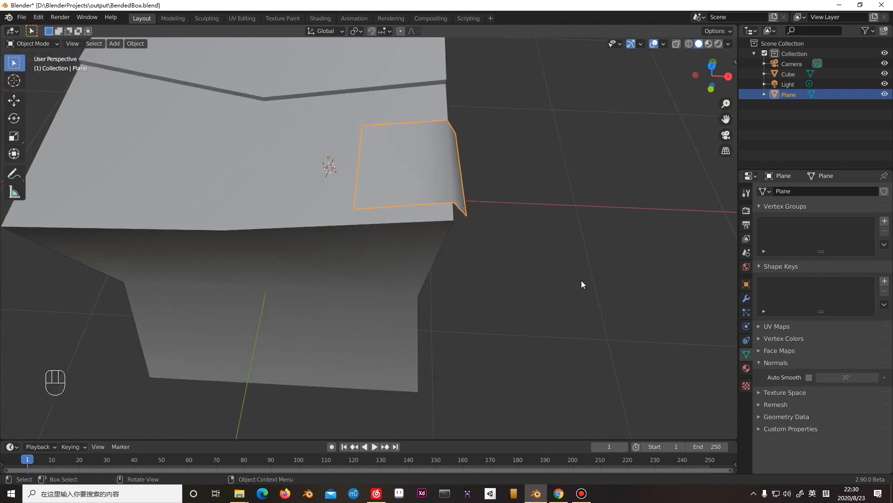
left_click(809, 378)
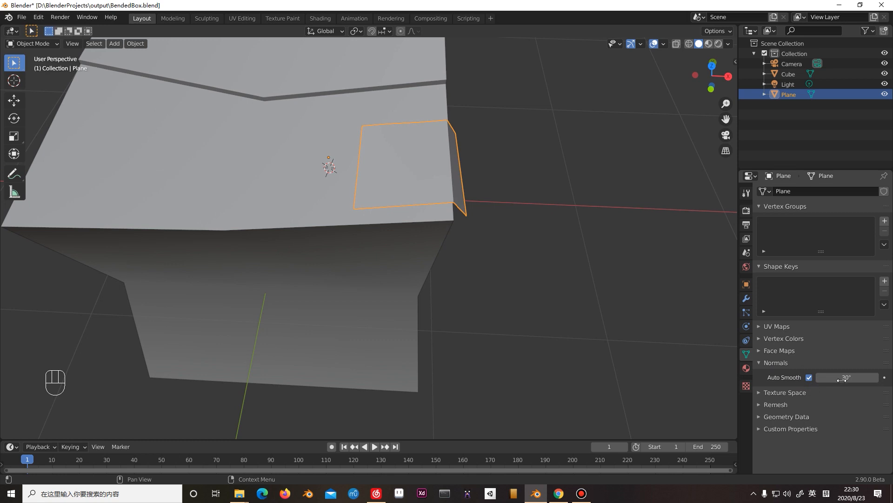
Save BendedBox.blend and inspect the smoothed box and plane from several angles.
middle_click_drag(674, 321, 606, 320)
key("ctrl+s")
middle_click_drag(523, 273, 421, 246)
key("ctrl+s")
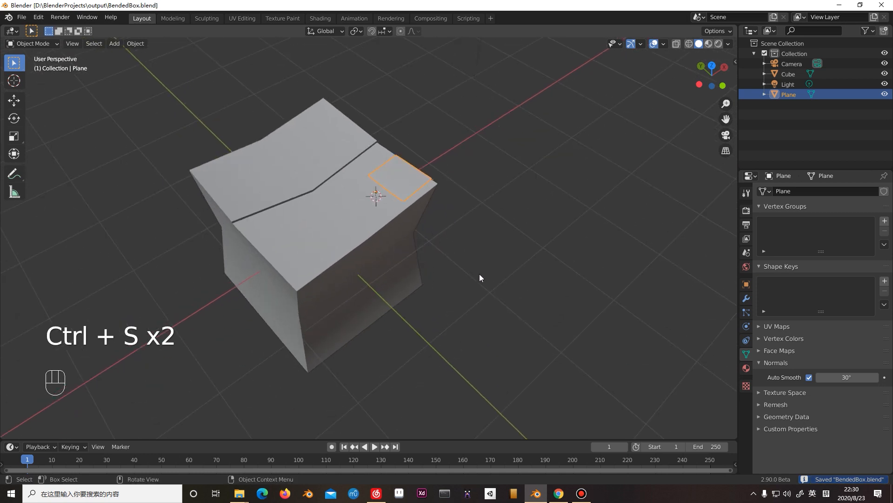
middle_click_drag(431, 255, 477, 216, "shift")
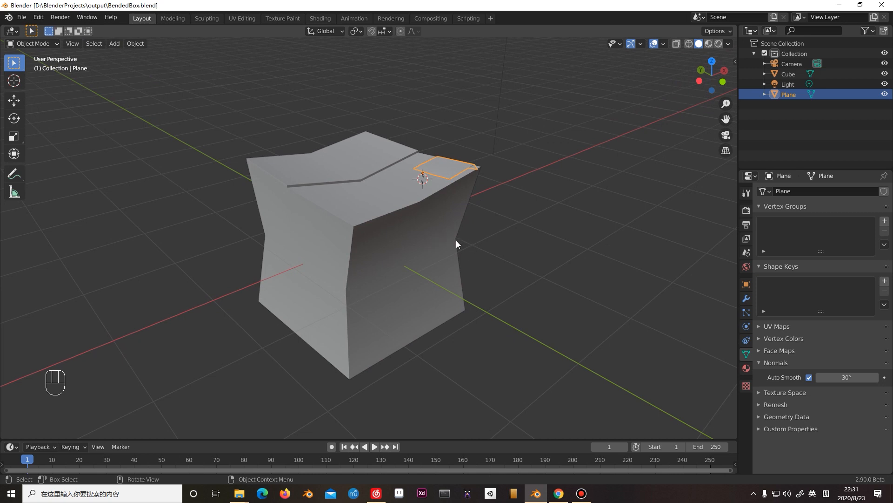
Make the box the selected object and switch to the UV Editing workspace.
left_click(389, 235)
left_click(542, 231)
left_click(454, 217)
left_click(514, 179)
left_click(444, 226)
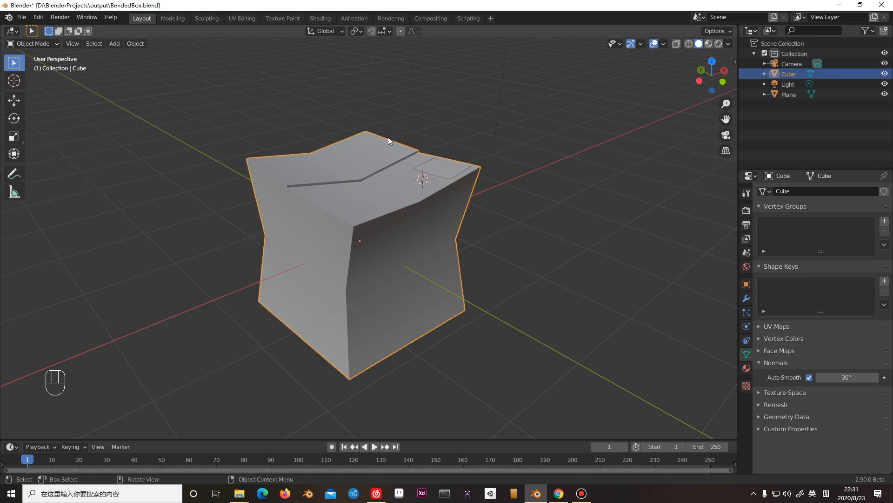
left_click(458, 167)
left_click(373, 186)
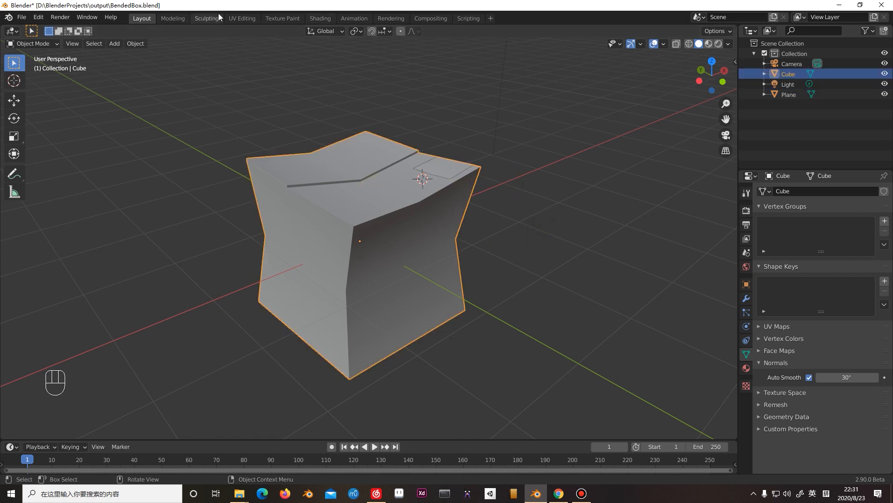
left_click(242, 19)
scroll(581, 242, "up", 4)
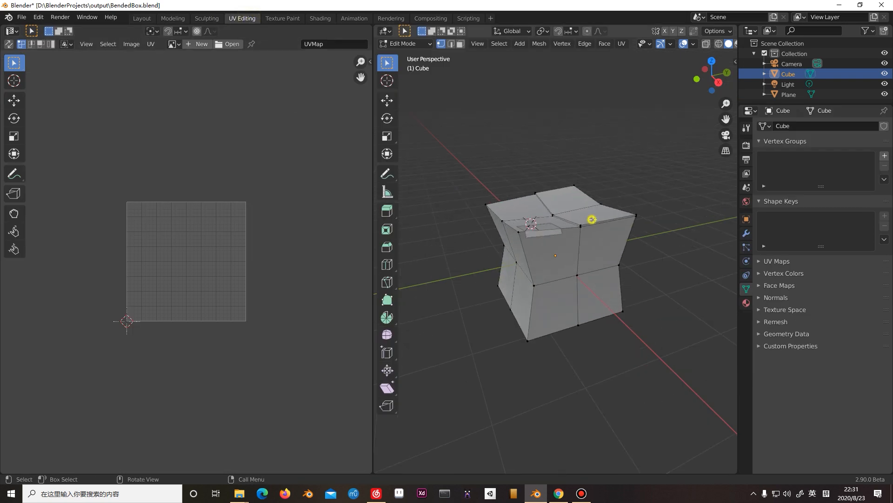
scroll(594, 235, "up", 4)
scroll(565, 264, "down", 5)
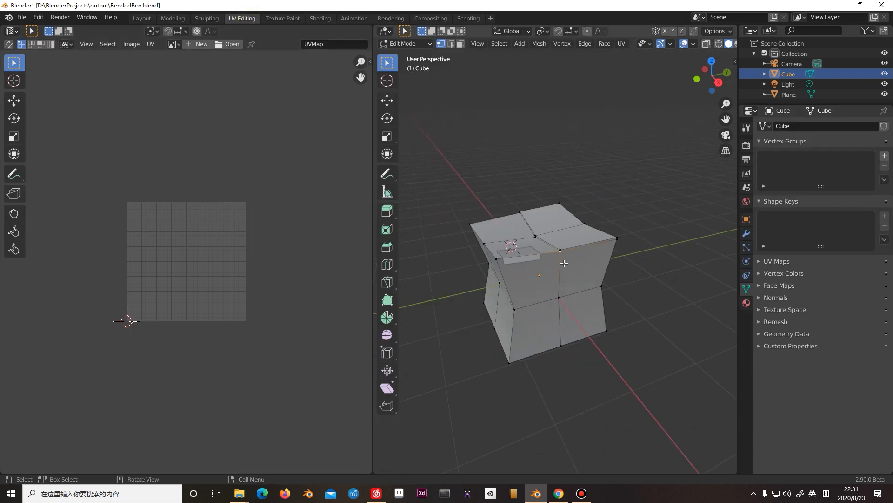
Examine how an upper side face of the box maps in the UV layout, returning to vertex selection.
key("2")
left_click(564, 263)
key("3")
left_click(568, 268)
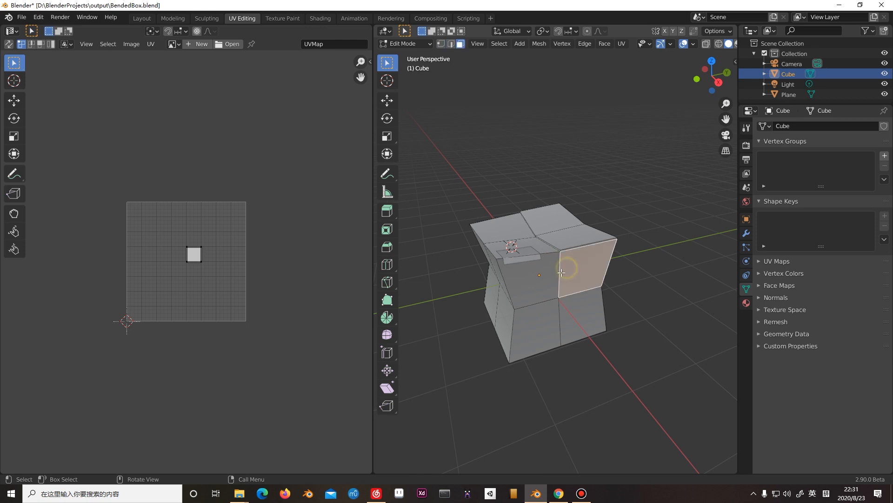
key("1")
left_click(564, 251)
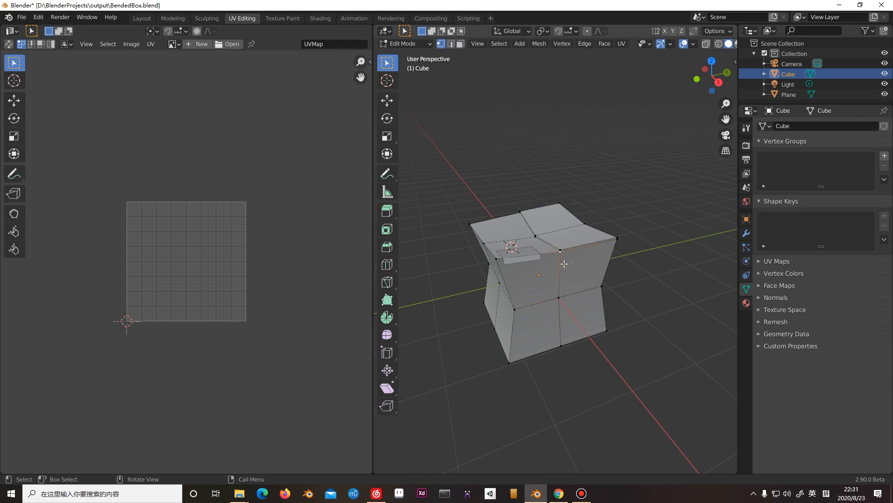
Select the whole box mesh and all of its UVs.
key("a")
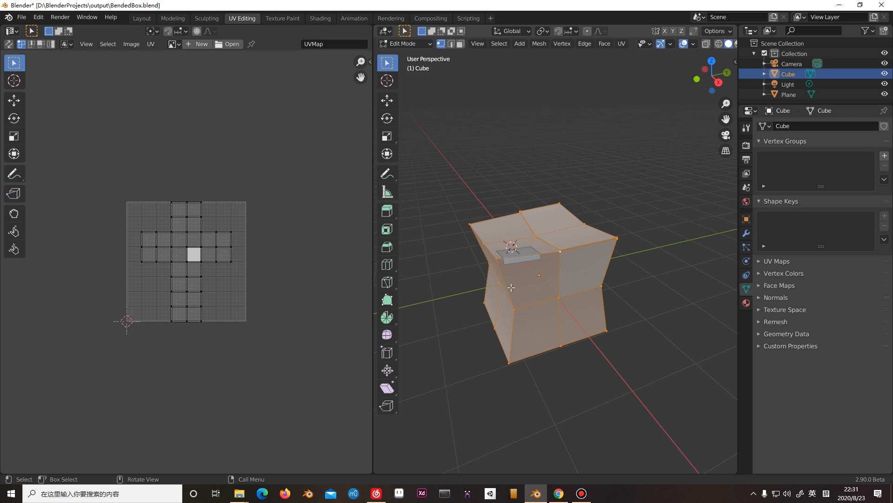
key("a")
scroll(224, 274, "up", 4)
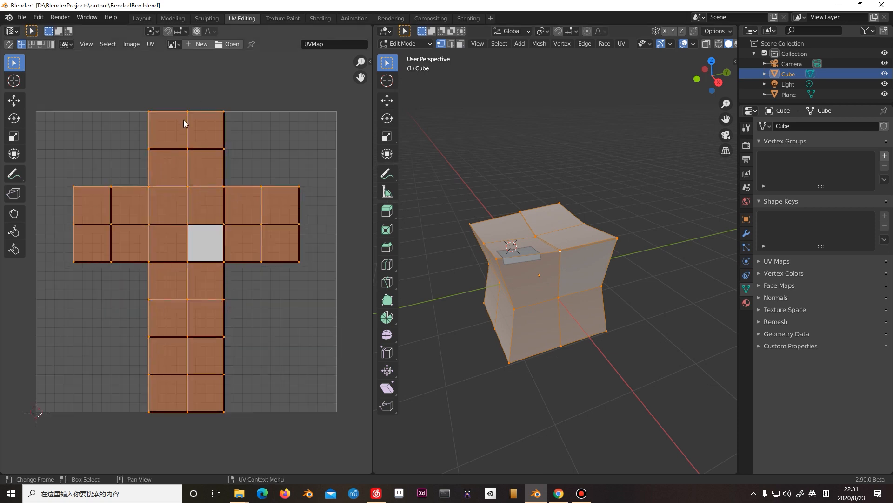
scroll(185, 123, "down", 2)
Box-select the entire cross-shaped UV layout and deselect it several times.
left_click(129, 184)
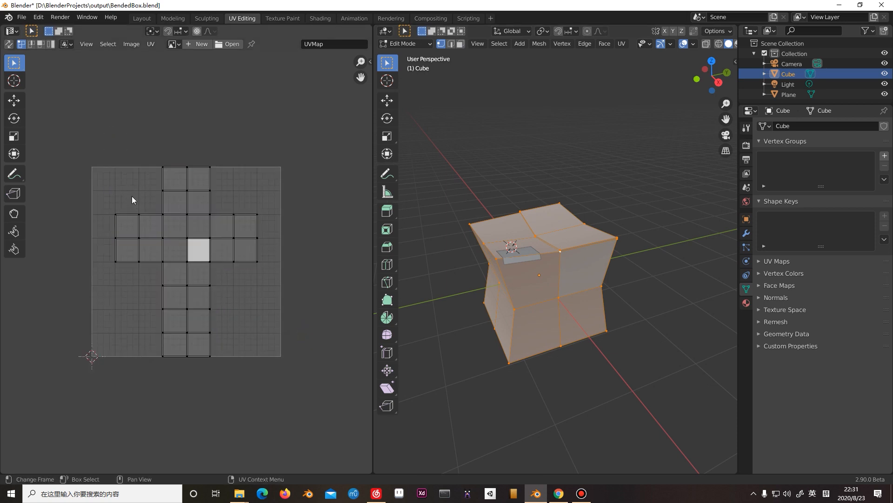
left_click_drag(110, 157, 260, 380)
left_click(280, 344)
left_click_drag(70, 118, 297, 368)
left_click(303, 323)
left_click_drag(87, 143, 303, 350)
left_click_drag(61, 123, 291, 375)
middle_click_drag(255, 316, 256, 292)
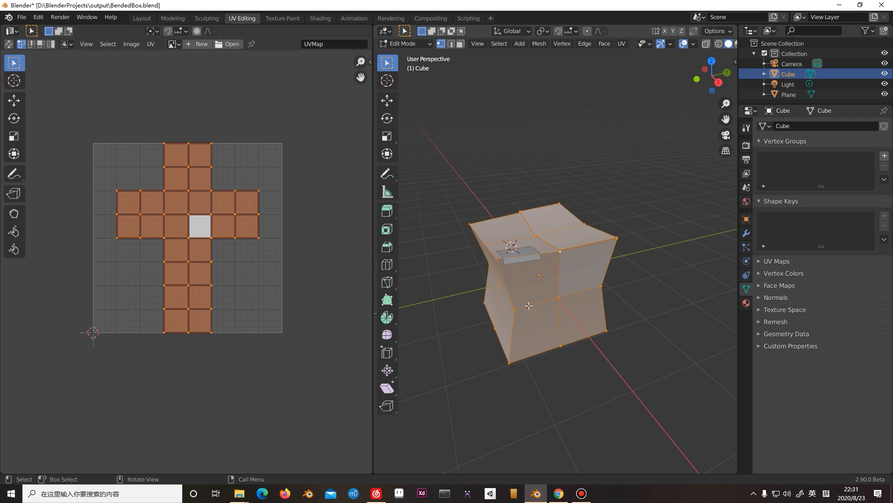
middle_click_drag(483, 335, 519, 345)
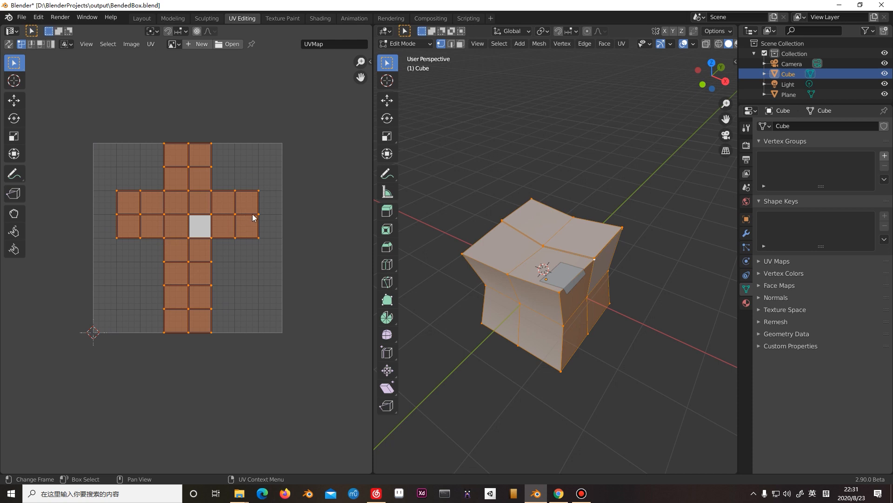
left_click_drag(115, 125, 281, 323)
left_click(269, 301)
left_click_drag(87, 116, 303, 342)
left_click(272, 295)
left_click(286, 307)
left_click(295, 333)
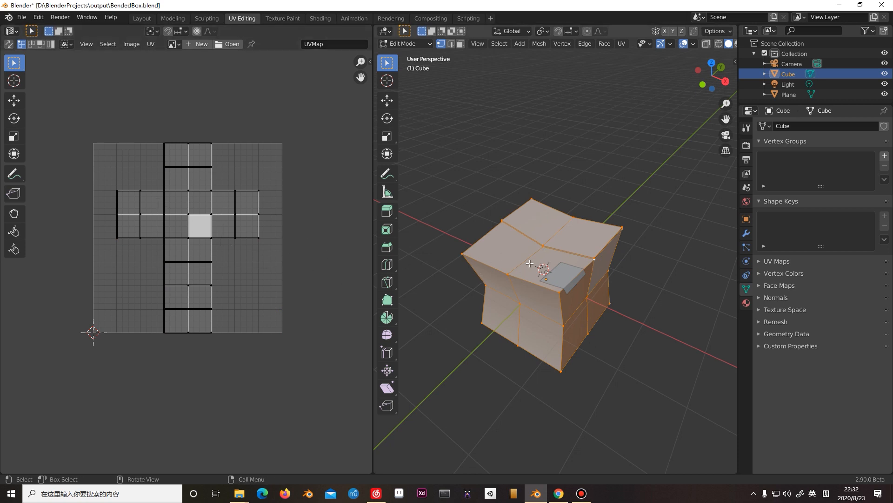
Try to unwrap the whole box mesh with the Unwrap operation.
key("i")
key("Escape")
key("u")
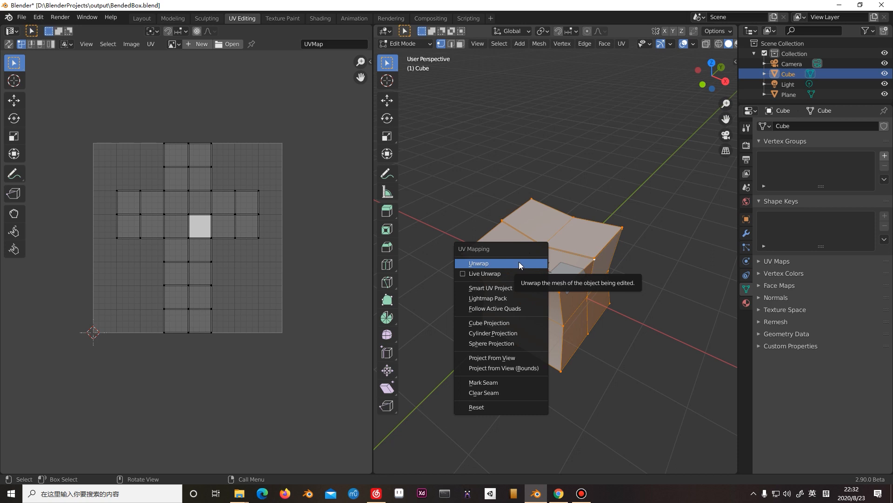
left_click(490, 261)
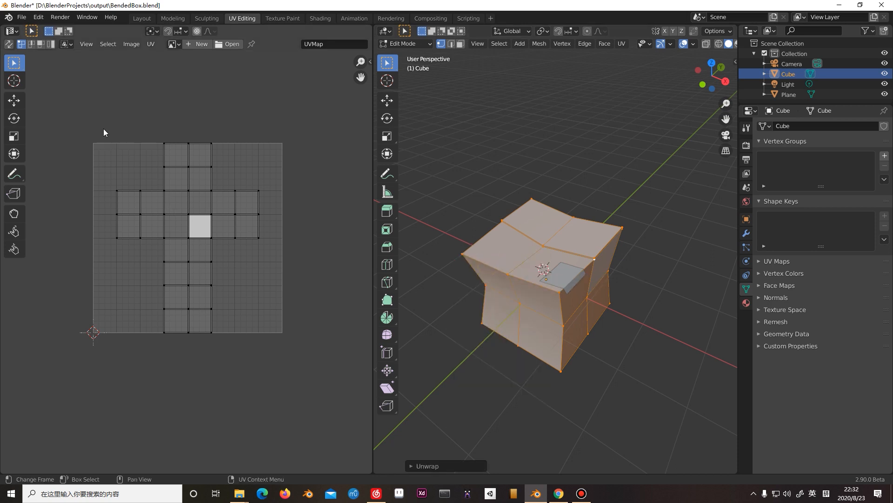
Select and deselect all UVs of the box repeatedly to check the layout.
key("a")
left_click(285, 311)
key("a")
left_click(258, 285)
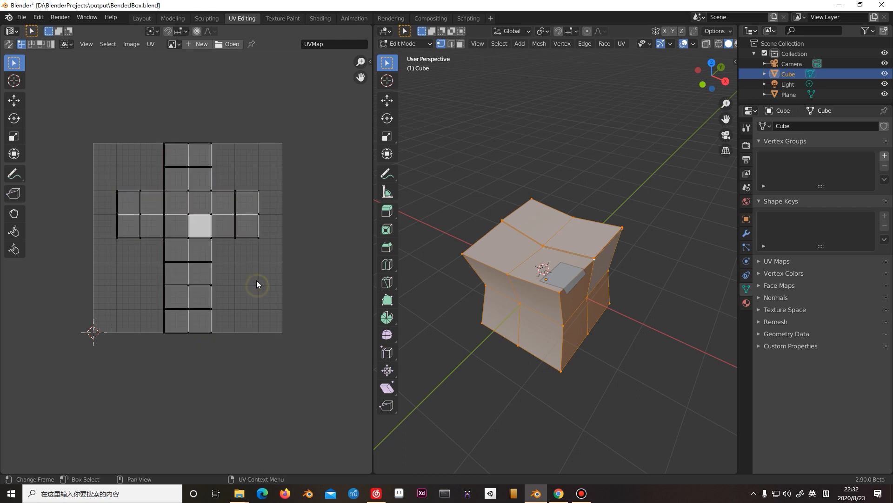
key("a")
left_click(266, 314)
key("a")
left_click(286, 295)
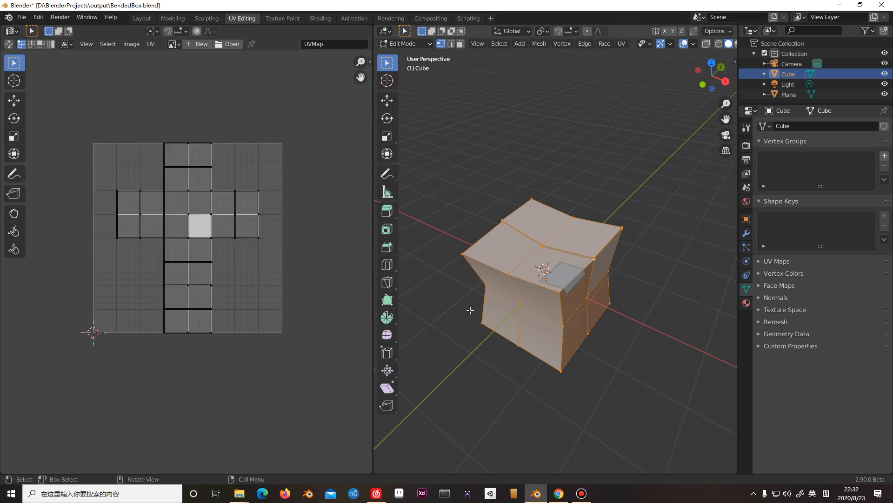
key("a")
left_click(304, 295)
right_click(536, 255)
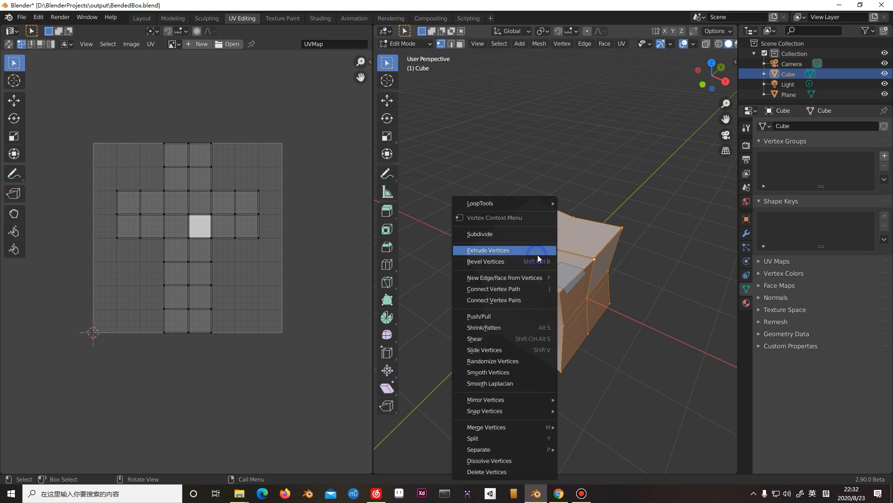
key("Escape")
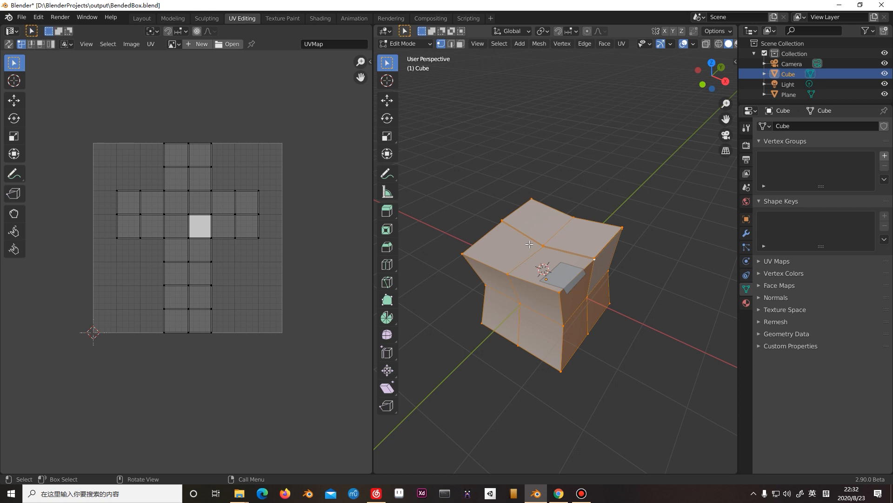
right_click(529, 244)
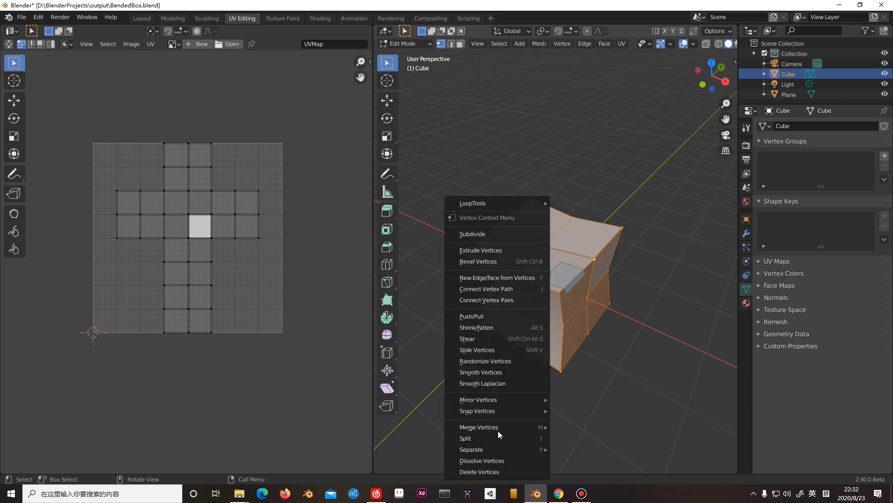
left_click(541, 252)
Switch to edge selection and try to mark the front centre edge on the box's top as a seam.
key("2")
left_click(535, 253)
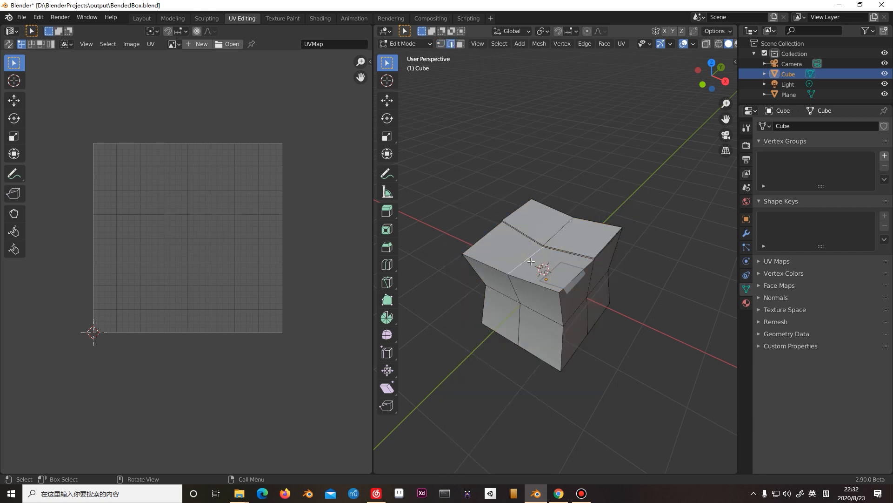
right_click(529, 256)
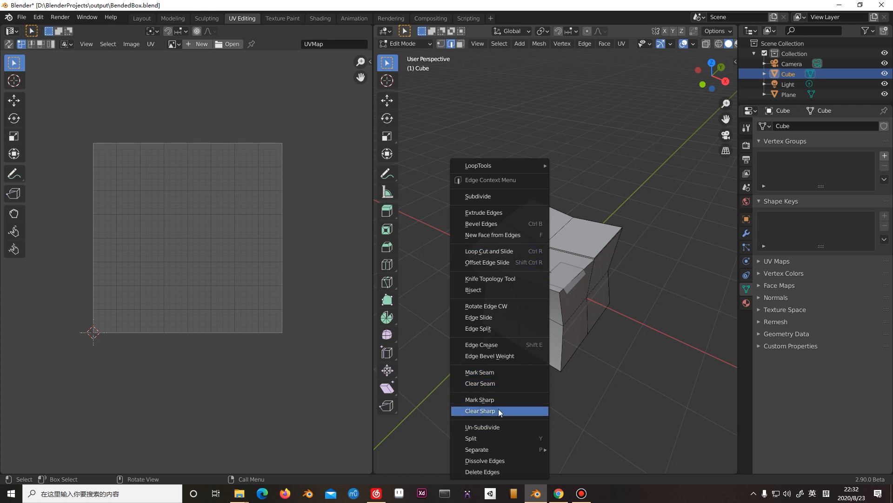
left_click(498, 375)
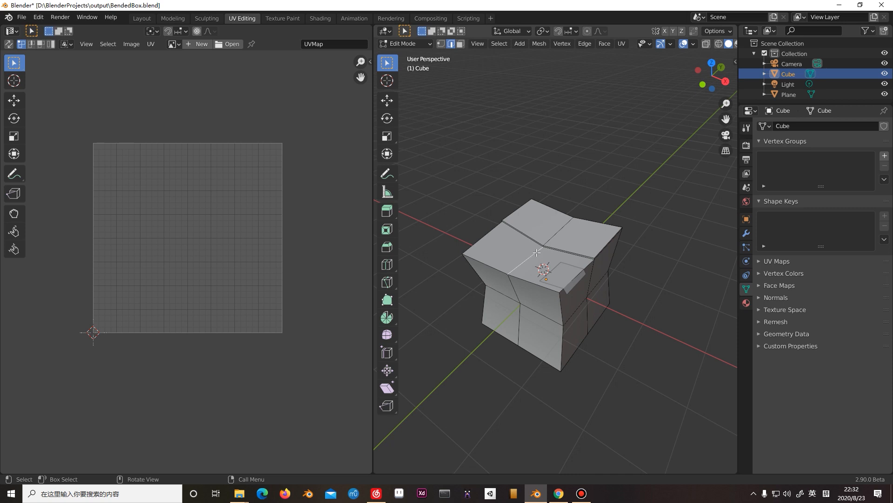
middle_click_drag(551, 247, 540, 272)
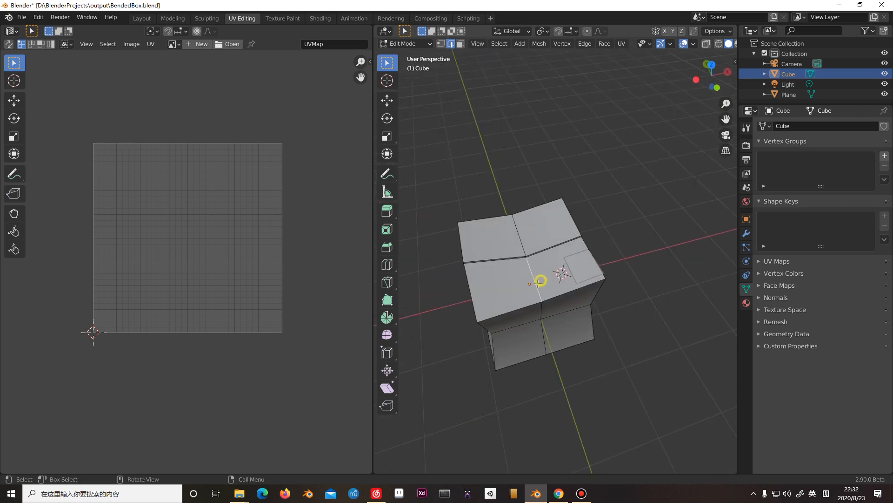
right_click(532, 253)
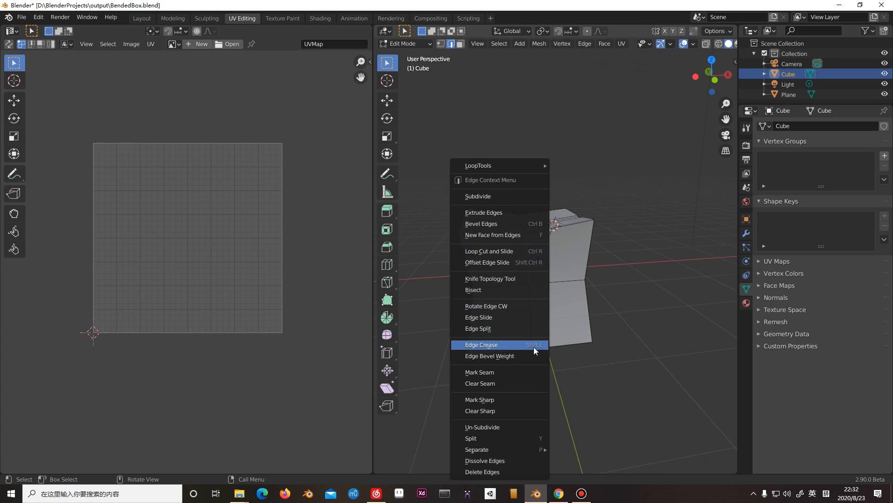
key("Escape")
Select and deselect the whole box mesh to check its UV layout, and return to Object Mode.
middle_click_drag(543, 336, 549, 296)
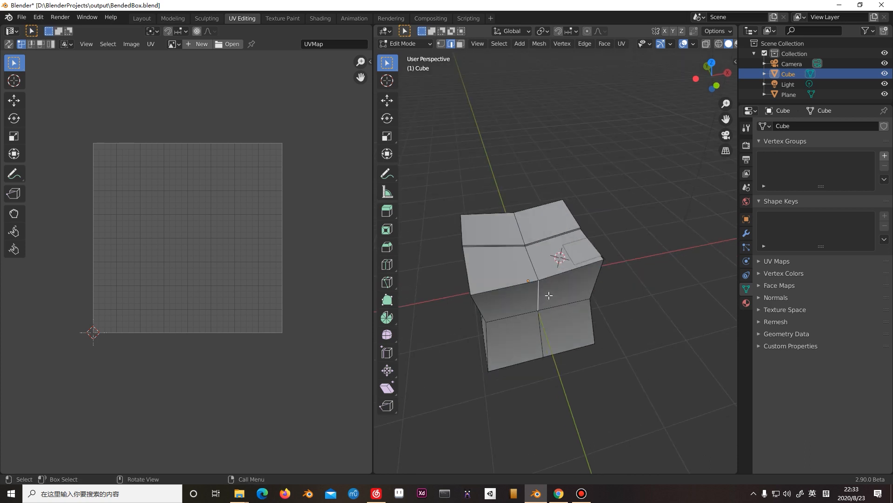
left_click(515, 210)
left_click(528, 259)
key("Tab")
key("Tab")
key("Tab")
key("Tab")
left_click(530, 248)
key("a")
key("a")
key("a")
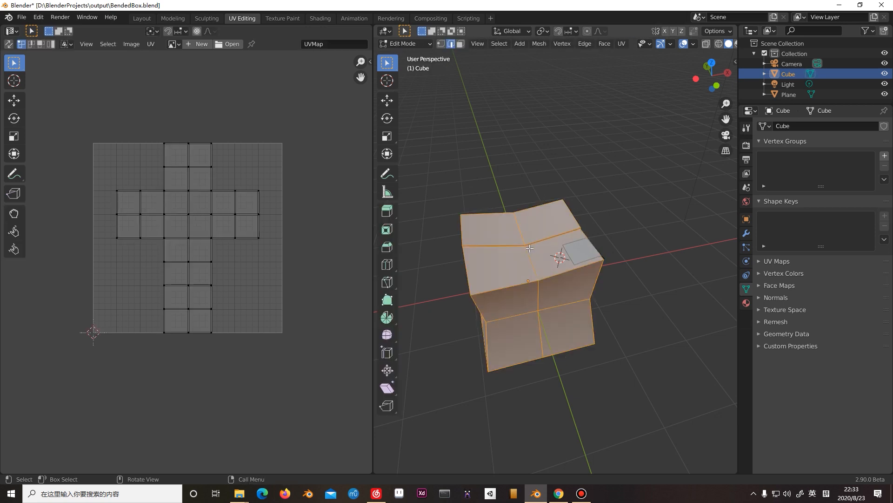
key("alt+a")
key("Tab")
left_click(530, 266)
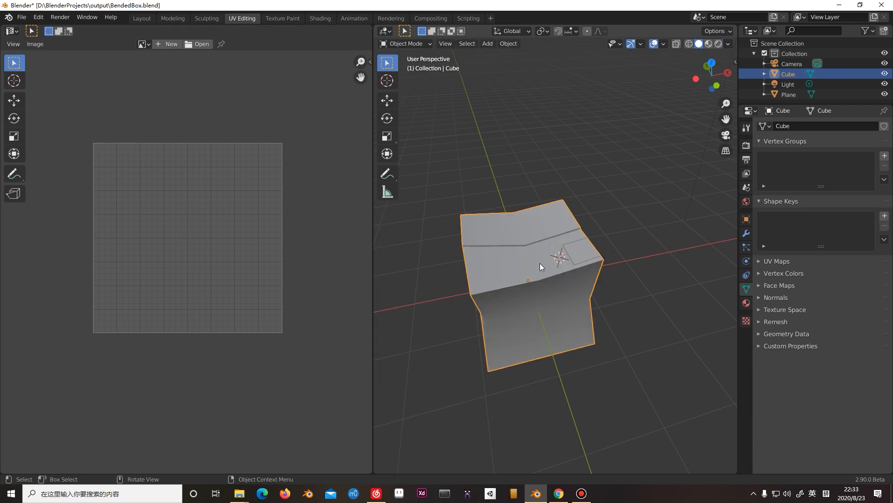
Apply Shade Smooth to the small tape plane on the box's top.
left_click(578, 252)
right_click(578, 258)
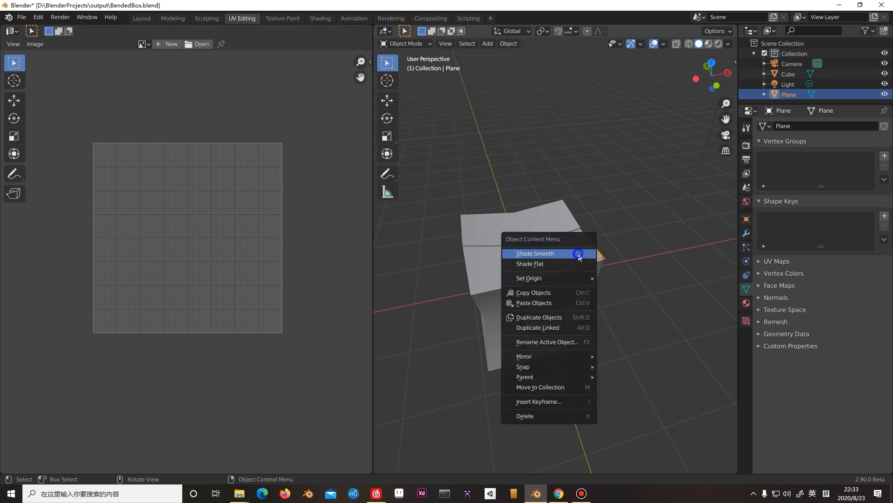
left_click(580, 253)
Unwrap the whole tape plane mesh in Edit Mode with the Unwrap operation.
key("Tab")
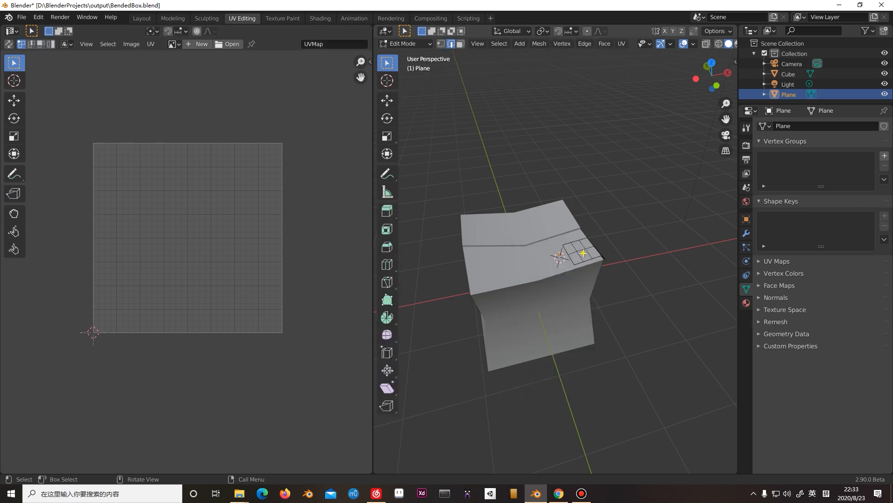
key("a")
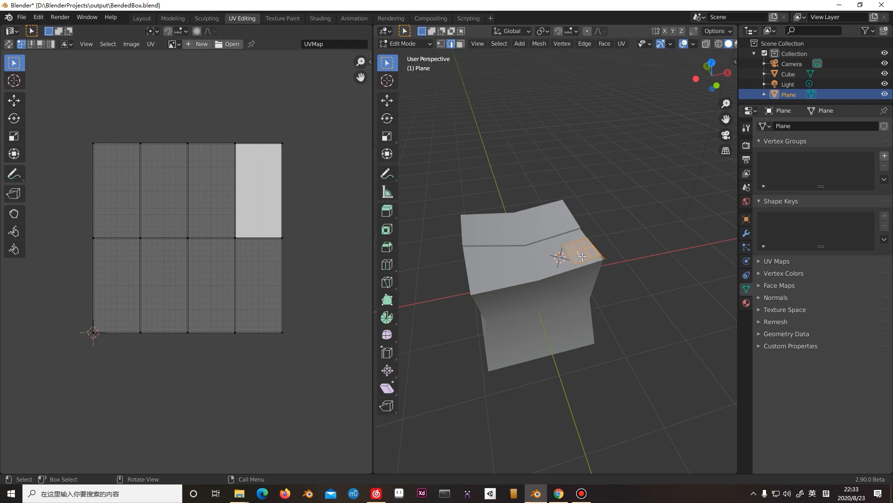
key("u")
left_click(582, 256)
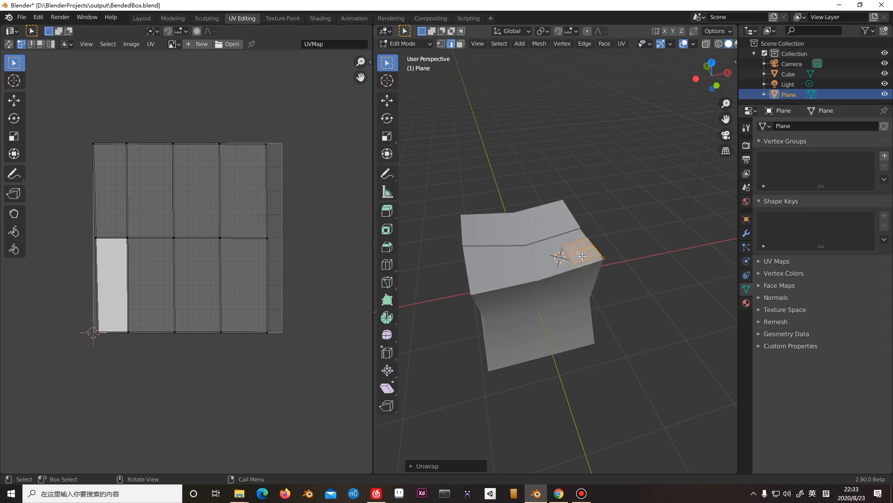
Select the whole tape plane mesh and box-select its unwrapped UVs to check them.
left_click(646, 229)
left_click(573, 246)
key("a")
left_click_drag(50, 138, 275, 393)
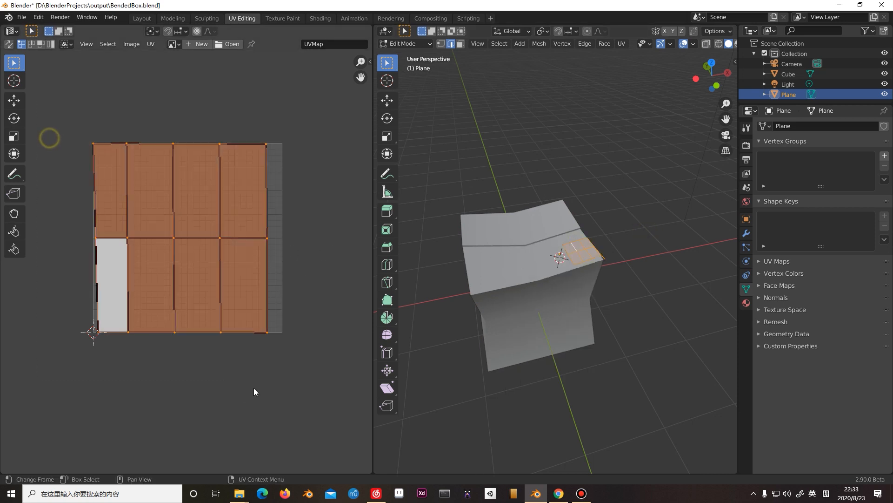
Join the box and the tape plane into one object, with the plane as the active object.
key("Tab")
left_click(522, 204)
left_click(587, 251, "shift")
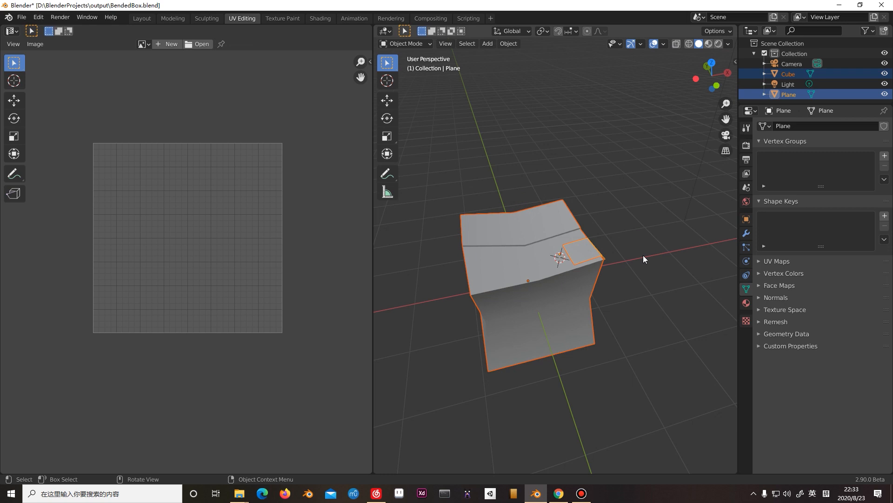
key("ctrl+j")
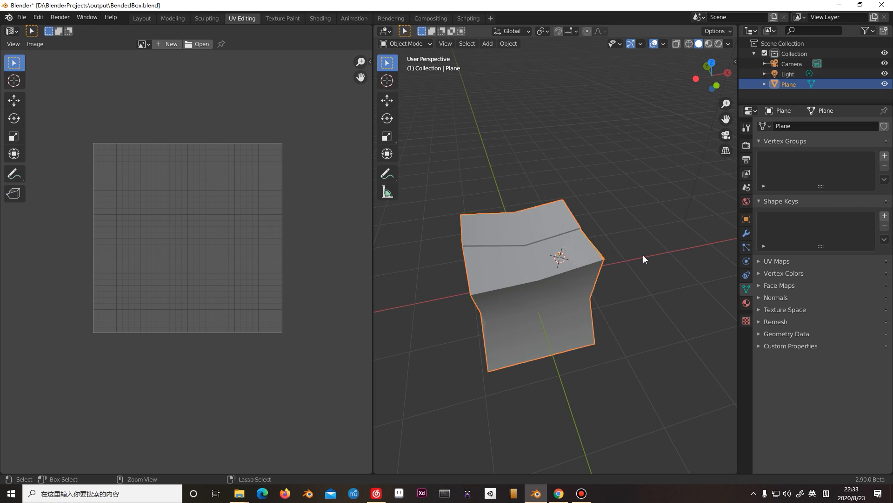
Rename the joined object as BoxPaperCombo.
double_click(788, 84)
type("BVbo")
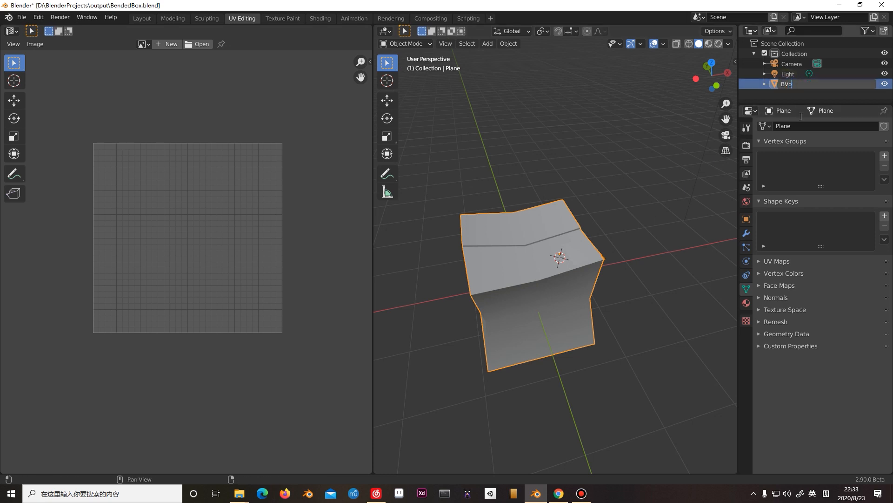
key("BackSpace")
key("BackSpace")
key("BackSpace")
type("ob")
key("BackSpace")
type("x PaperCombo")
key("Return")
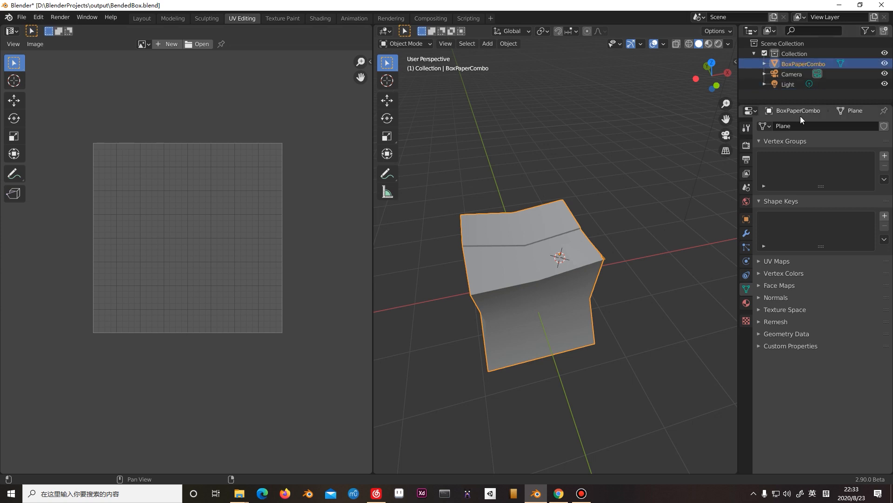
Enter Edit Mode on BoxPaperCombo and box-select its mesh in the 3D view.
left_click(624, 159)
left_click(585, 234)
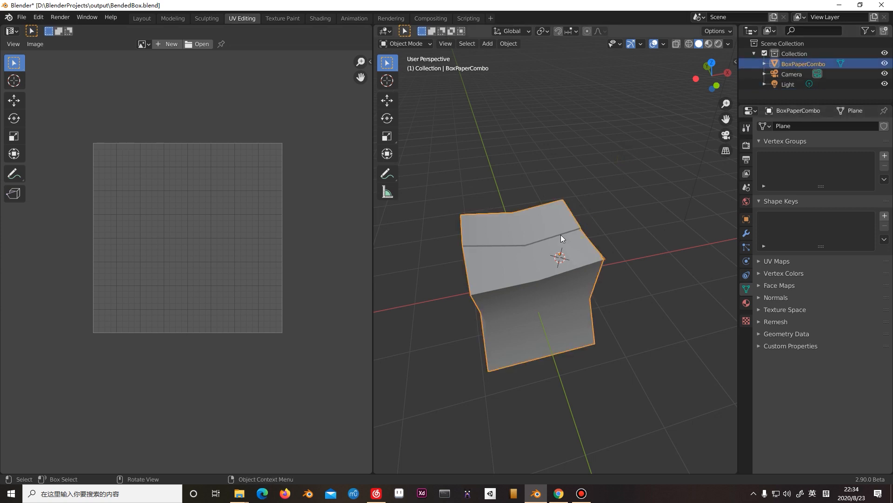
key("Tab")
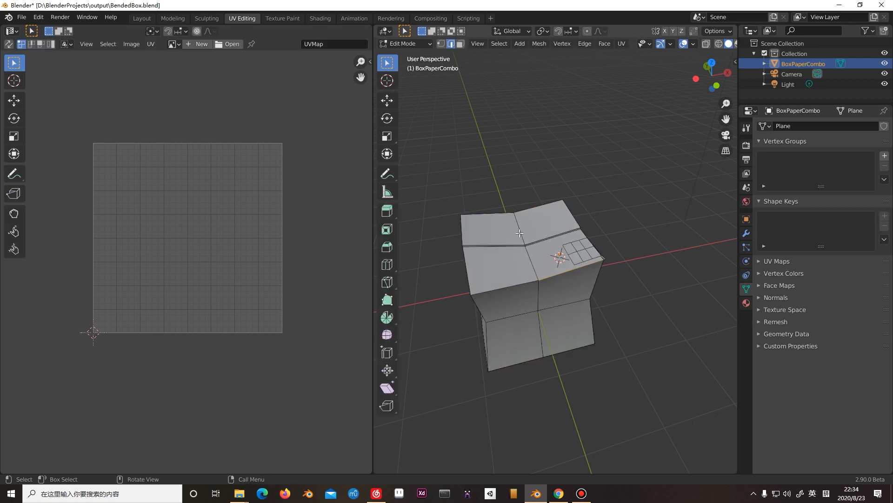
left_click_drag(425, 170, 679, 454)
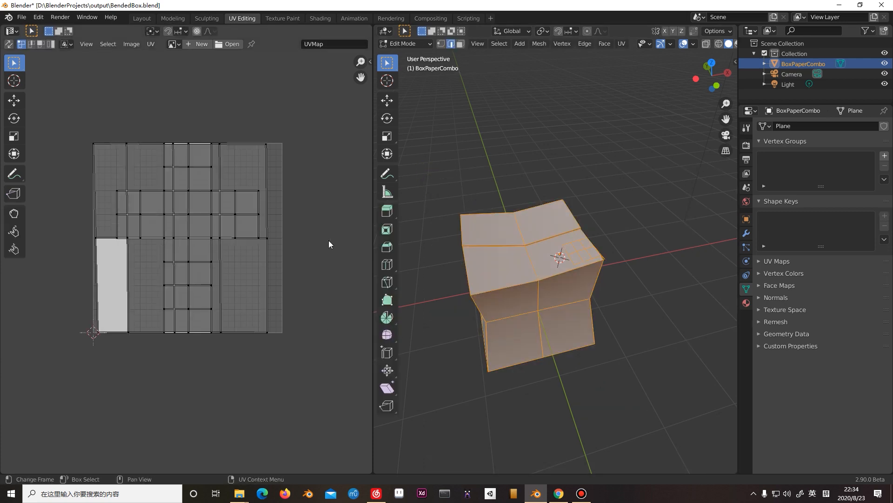
left_click_drag(442, 190, 684, 381)
left_click(669, 354)
left_click_drag(465, 144, 711, 385)
left_click_drag(448, 118, 728, 412)
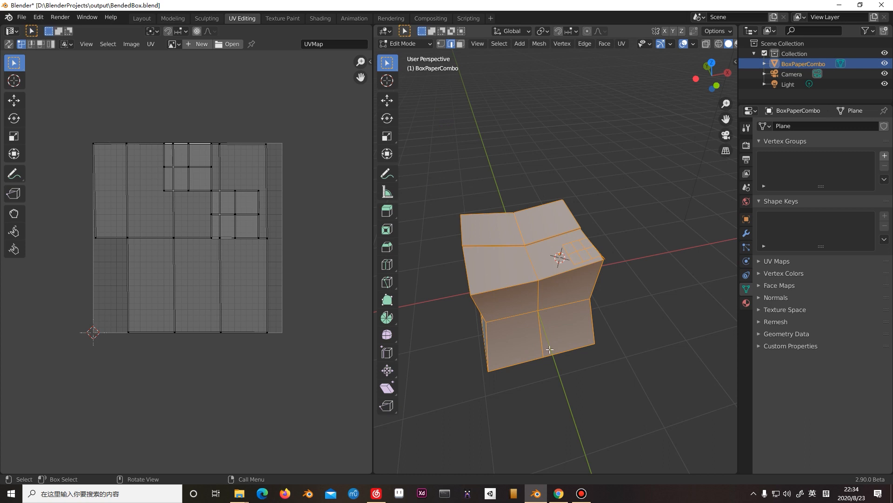
Box-select the whole combined mesh, hidden edges included, using X-ray display, and turn X-ray off again.
middle_click_drag(516, 355, 562, 300)
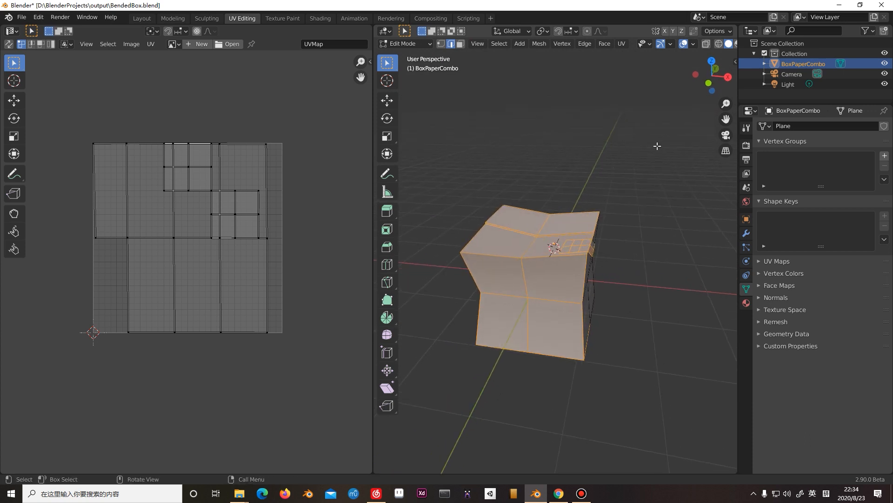
left_click(707, 44)
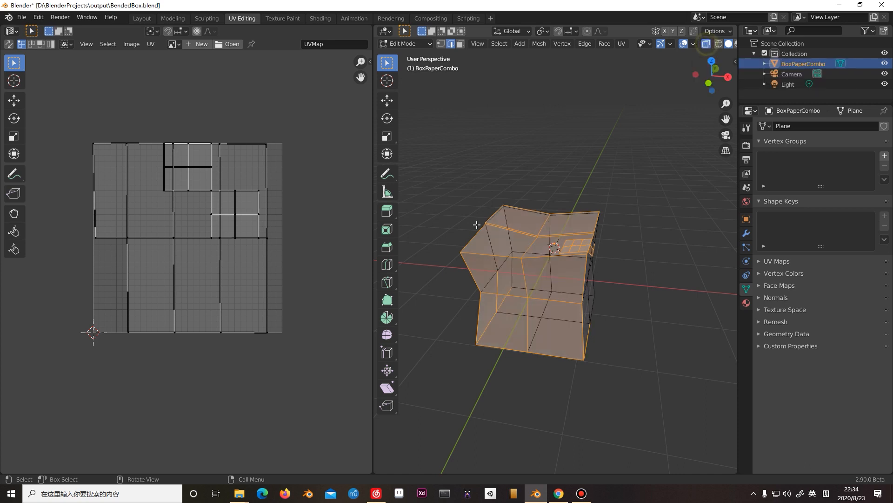
middle_click_drag(442, 123, 424, 121)
left_click_drag(421, 108, 604, 320)
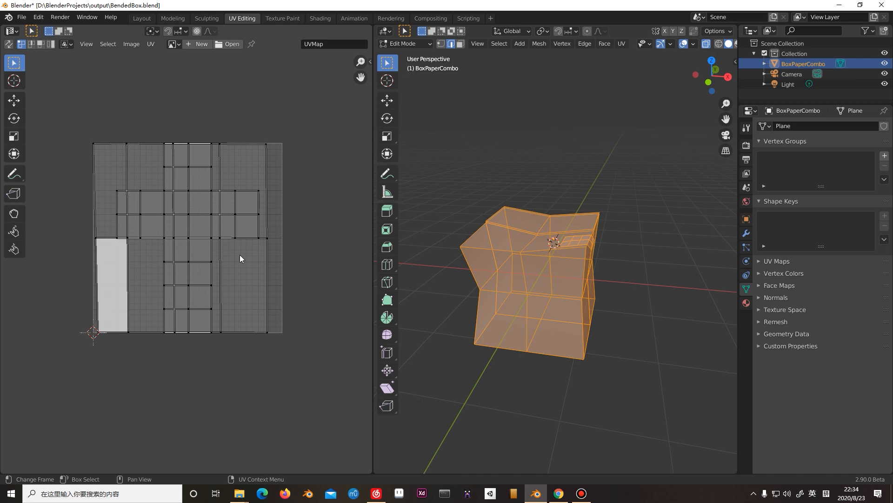
left_click(706, 44)
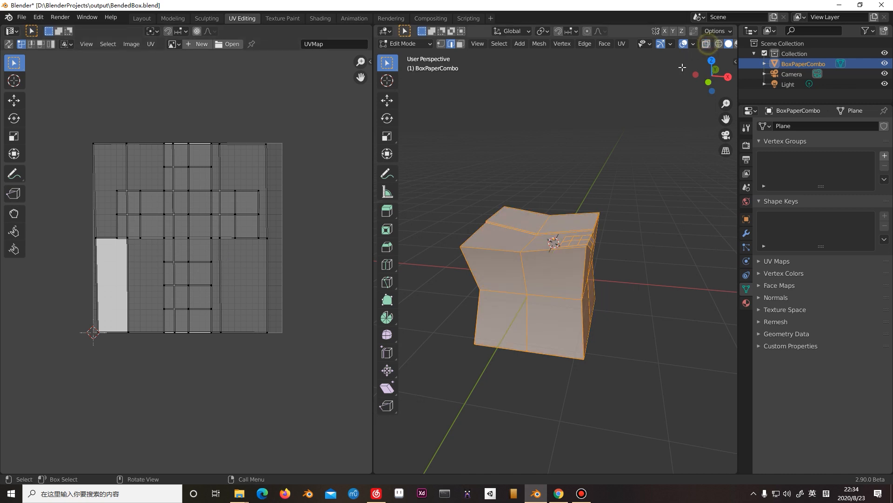
Box-select the combined mesh and its overlapping UV islands, and turn on UV sync selection with vertex selection.
left_click(594, 153)
key("a")
left_click_drag(435, 140, 620, 388)
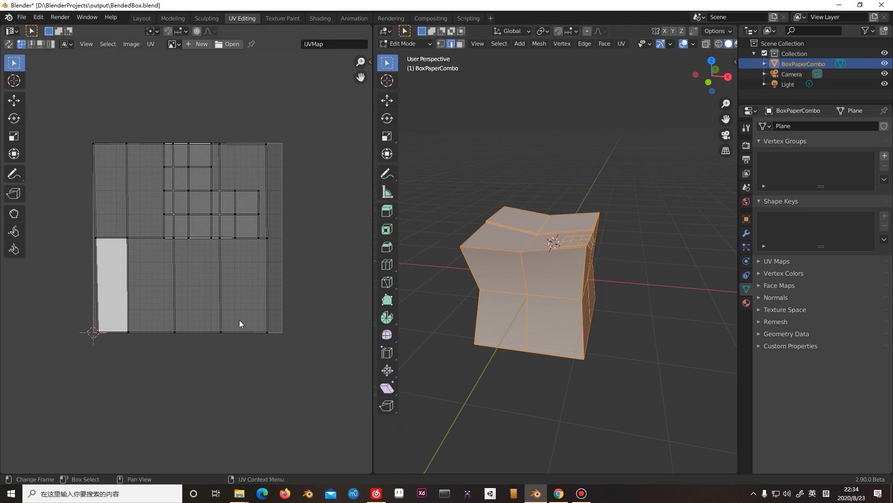
left_click(188, 193)
left_click_drag(74, 104, 269, 334)
left_click(305, 257)
left_click_drag(73, 108, 373, 395)
left_click(321, 330)
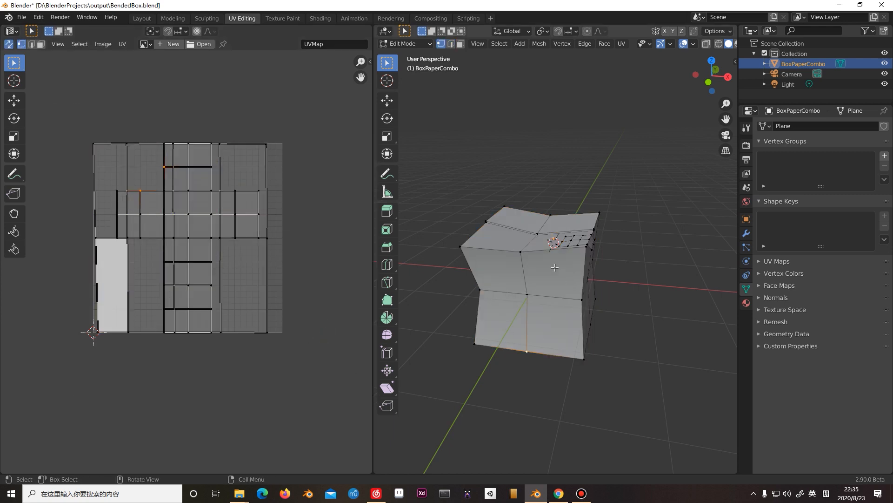
Select all UVs of the box and tape plane and apply Average Islands Scale.
middle_click_drag(539, 211, 543, 225)
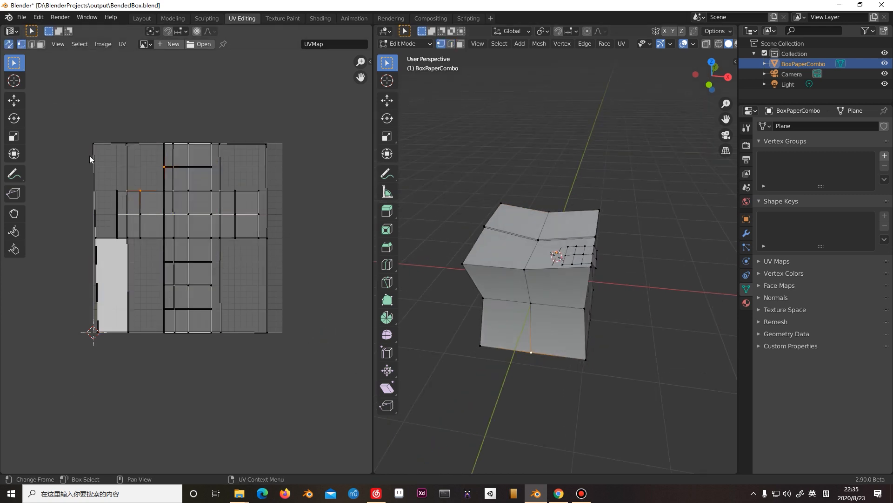
left_click_drag(66, 125, 320, 352)
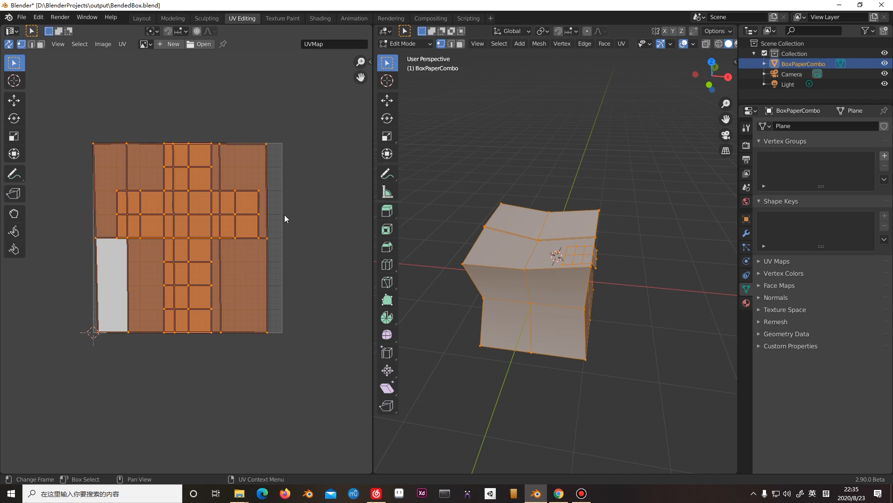
left_click(126, 46)
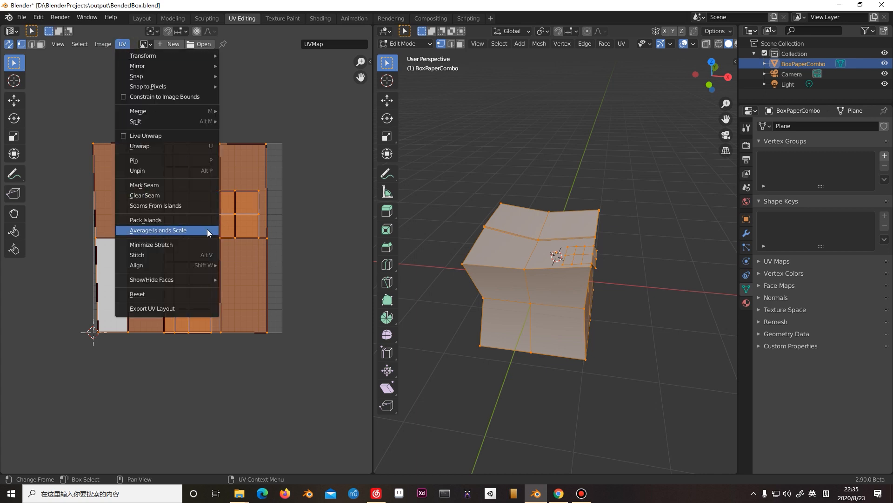
left_click(207, 229)
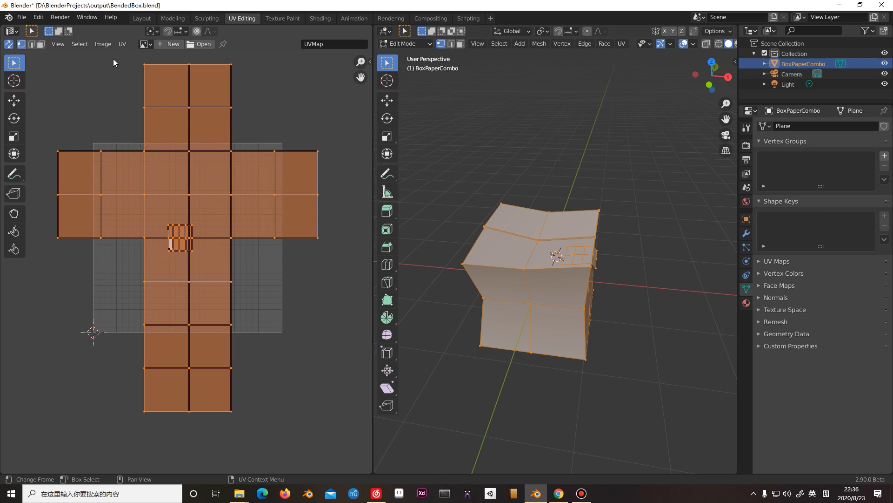
Reselect all UV islands of the combined mesh and arrange them within the UV square with Pack Islands.
left_click_drag(51, 56, 346, 456)
left_click_drag(35, 57, 347, 442)
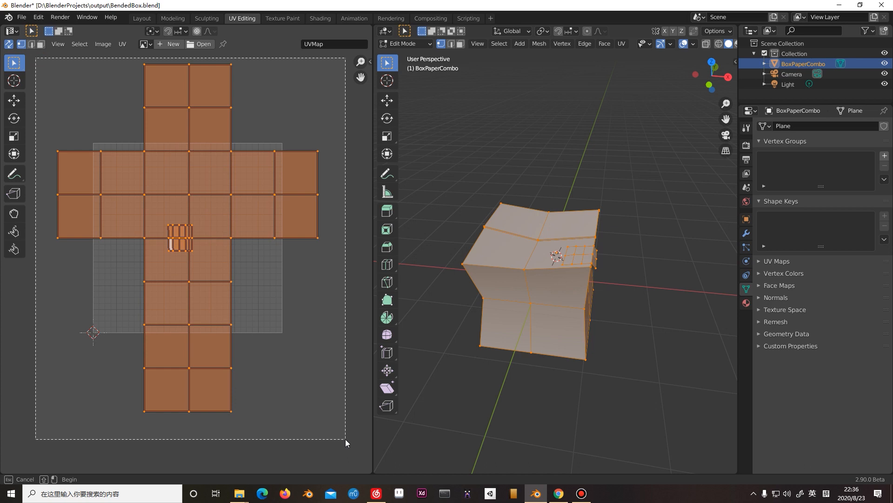
left_click_drag(346, 442, 346, 442)
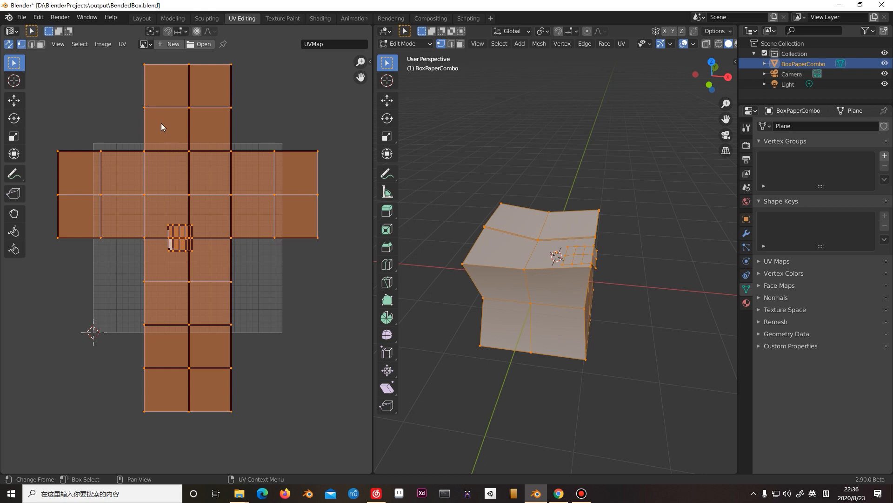
left_click(122, 52)
left_click(123, 44)
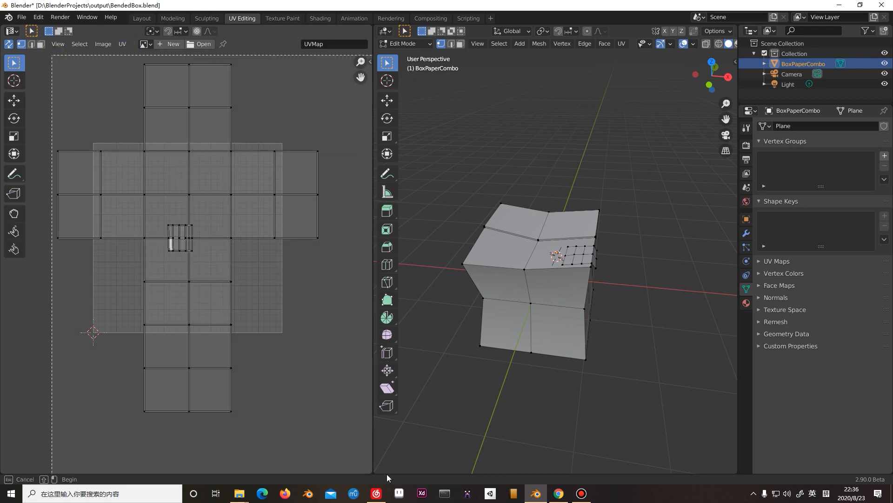
key("a")
left_click(123, 44)
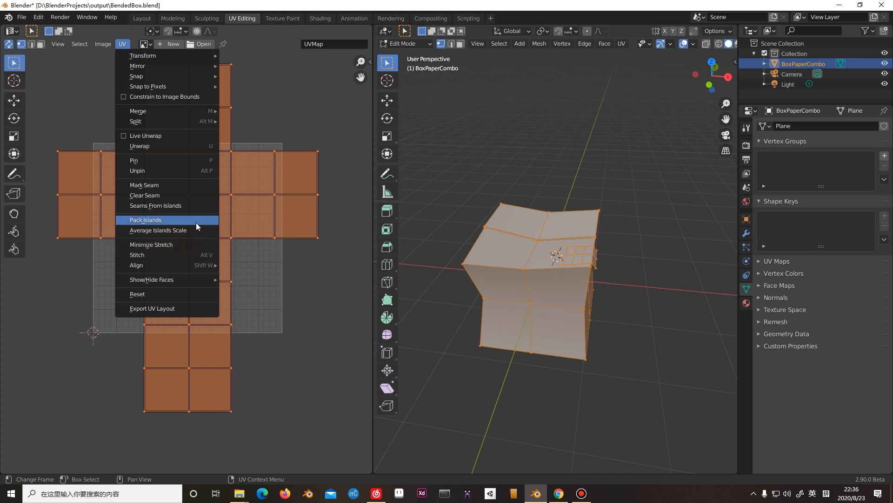
left_click(197, 223)
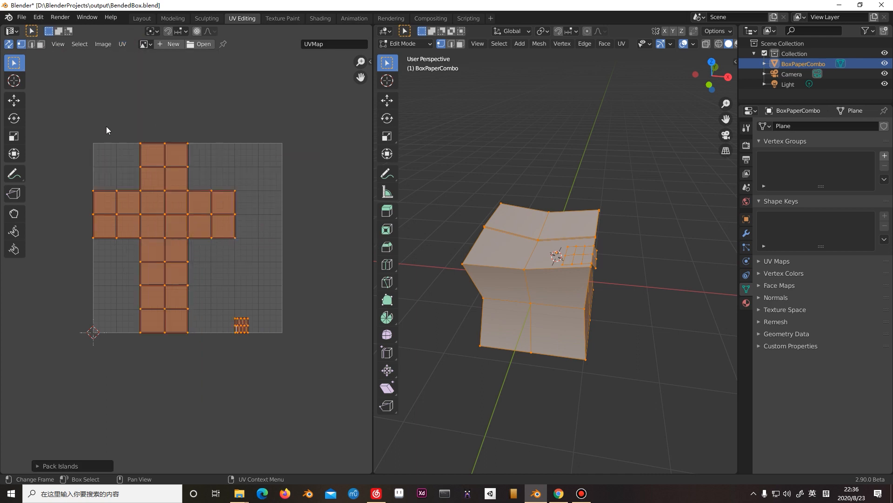
Select the box's cross-shaped UV island, scale it down slightly and move it inside the UV square, clear of the borders.
left_click_drag(89, 134, 288, 428, "ctrl")
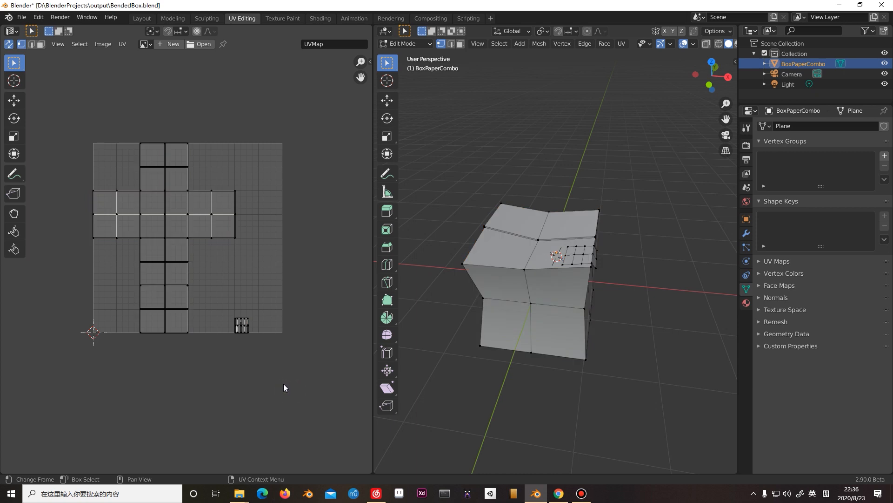
left_click_drag(78, 124, 236, 342)
key("g")
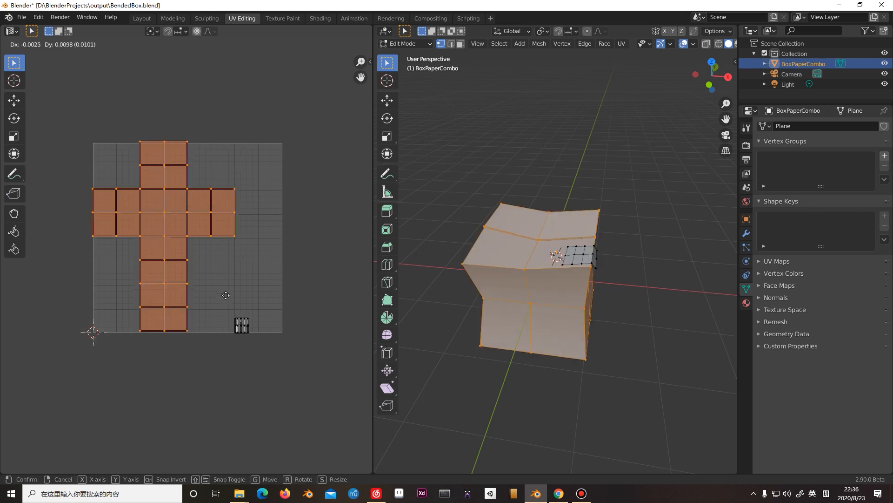
key("s")
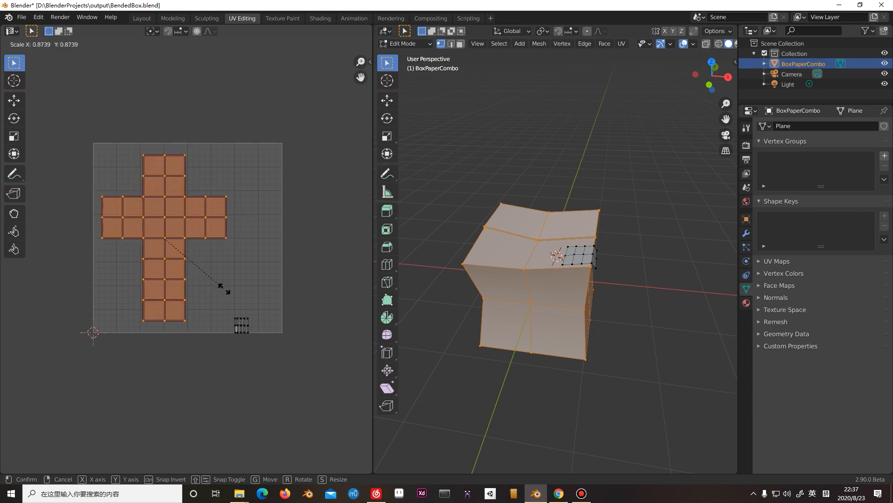
left_click(228, 290)
key("g")
left_click(231, 286)
Select the tape plane's small UV island and move it up, away from the lower border of the UV square.
left_click_drag(232, 298, 306, 373)
key("g")
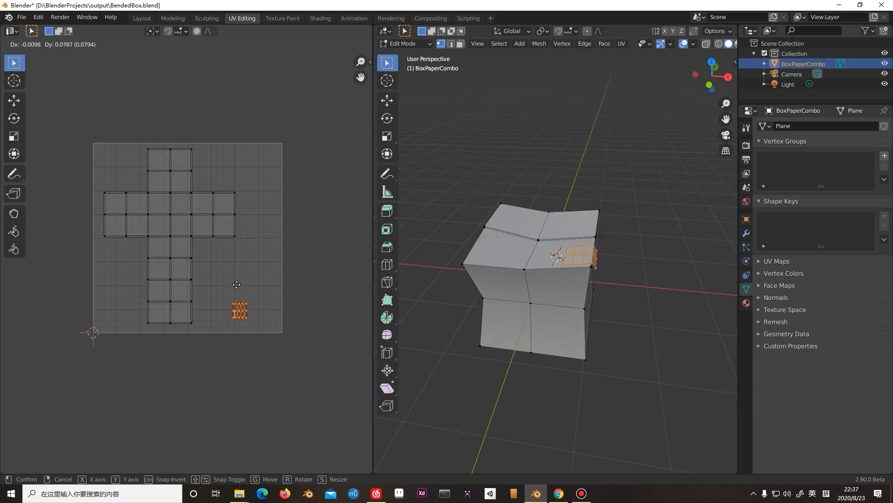
left_click(236, 284)
left_click_drag(227, 295, 307, 351)
left_click(256, 287)
key("g")
left_click(225, 297)
key("ctrl+z")
Reposition the tape plane's UV island in the empty area beside the cross's lower arm, deselect it and save the file.
left_click_drag(213, 280, 287, 366)
key("g")
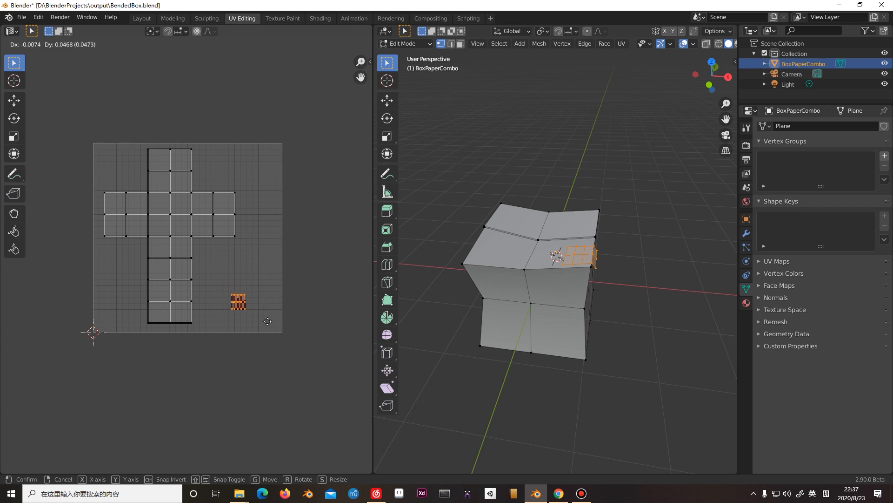
left_click(270, 335)
left_click(285, 311)
key("ctrl+s")
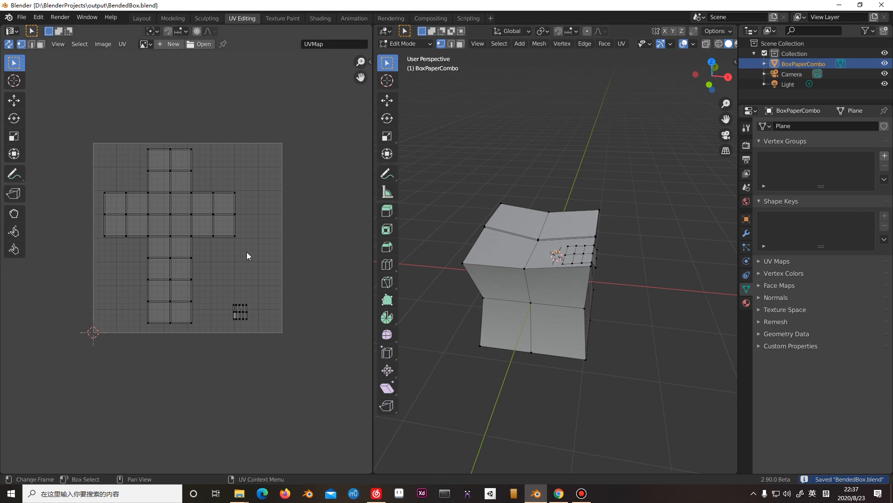
scroll(249, 254, "up", 2)
middle_click_drag(546, 252, 509, 302)
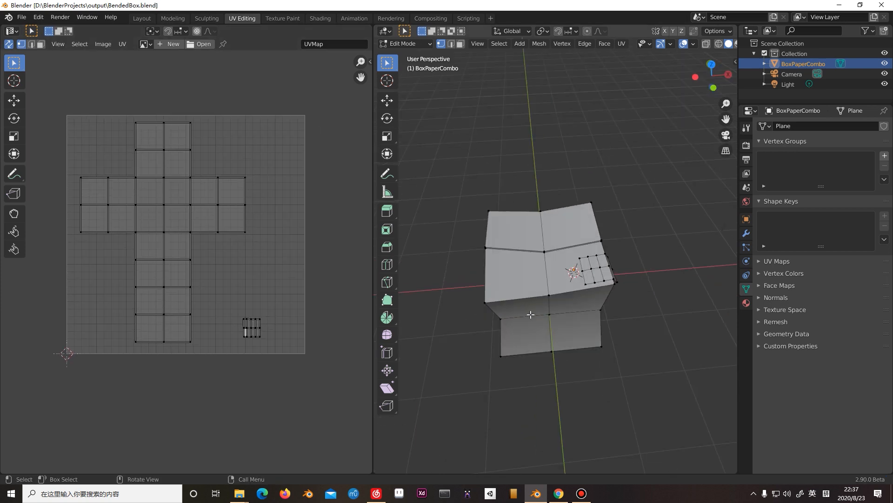
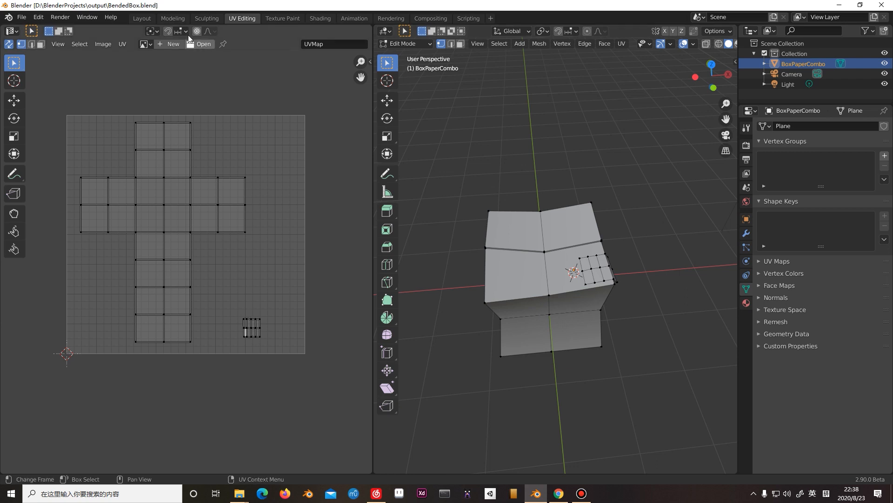
Switch to the Texture Paint workspace for the BoxPaperCombo object.
left_click(281, 18)
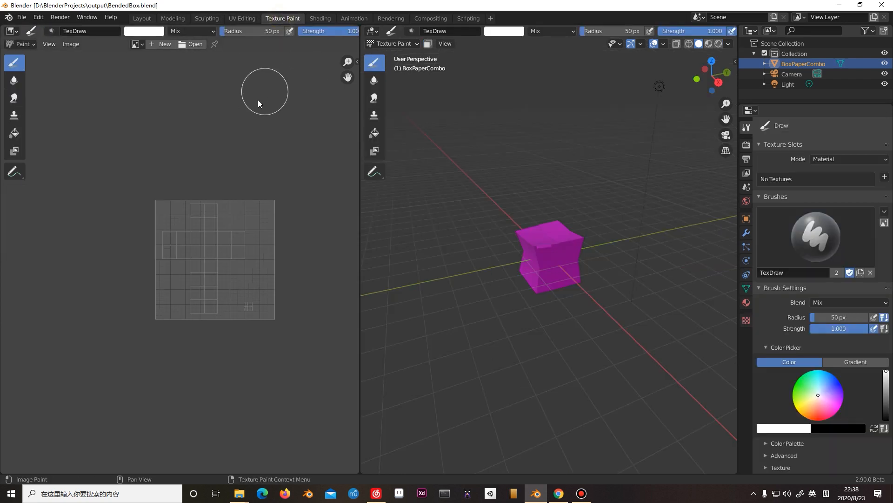
scroll(246, 265, "up", 1)
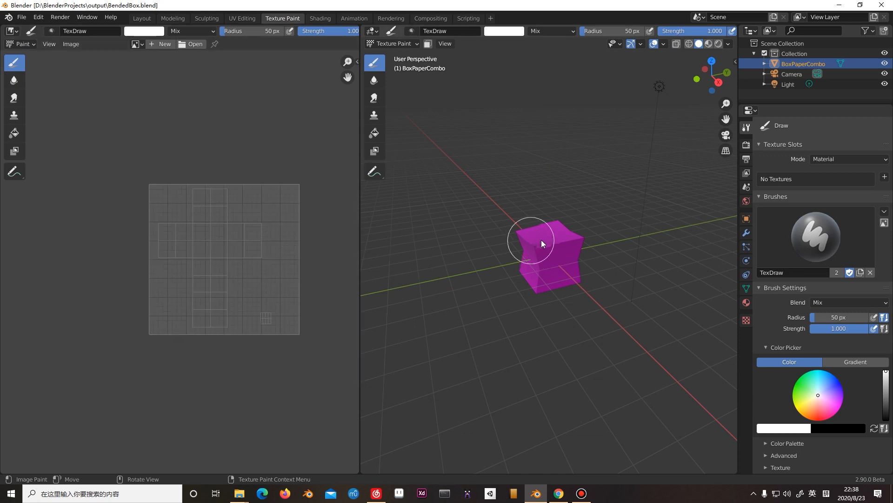
scroll(546, 241, "up", 5)
scroll(551, 242, "up", 2)
mouse_move(551, 242)
middle_mouse_down()
mouse_move(568, 272)
mouse_move(575, 249)
mouse_move(515, 258)
mouse_move(534, 241)
mouse_move(518, 253)
mouse_move(534, 250)
mouse_move(522, 264)
mouse_move(552, 276)
mouse_move(543, 277)
middle_mouse_up()
scroll(542, 255, "down", 3)
scroll(522, 261, "up", 2)
scroll(544, 276, "down", 3)
scroll(542, 275, "up", 2)
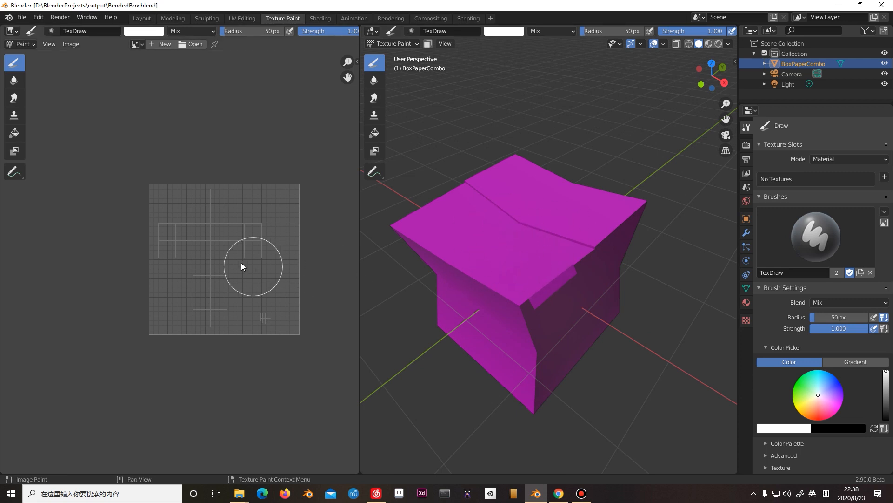
scroll(241, 262, "up", 2)
middle_click_drag(239, 262, 157, 256)
middle_click_drag(437, 268, 458, 269)
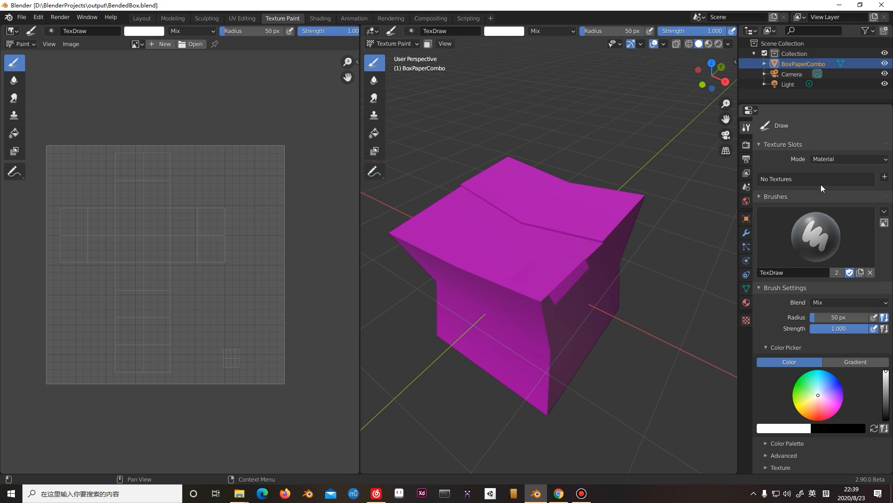
Add a Base Color texture paint slot to the box's material and name it BendedBox_Texture.
left_click(747, 303)
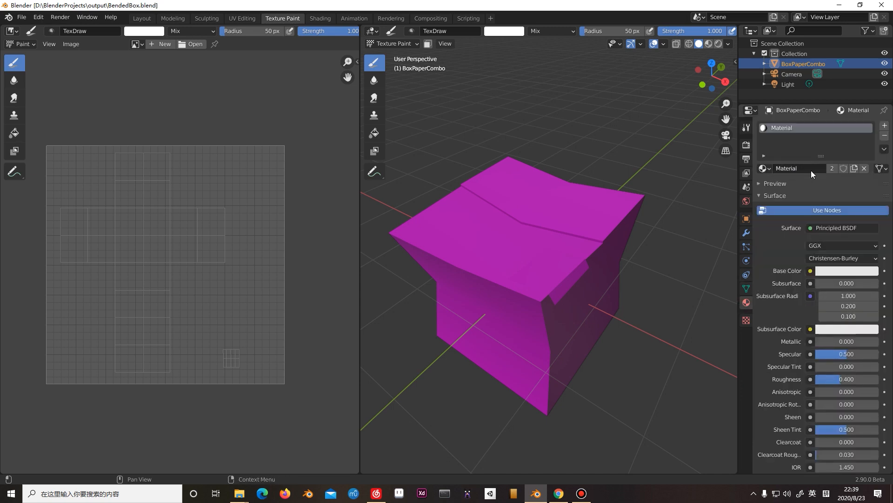
left_click(746, 127)
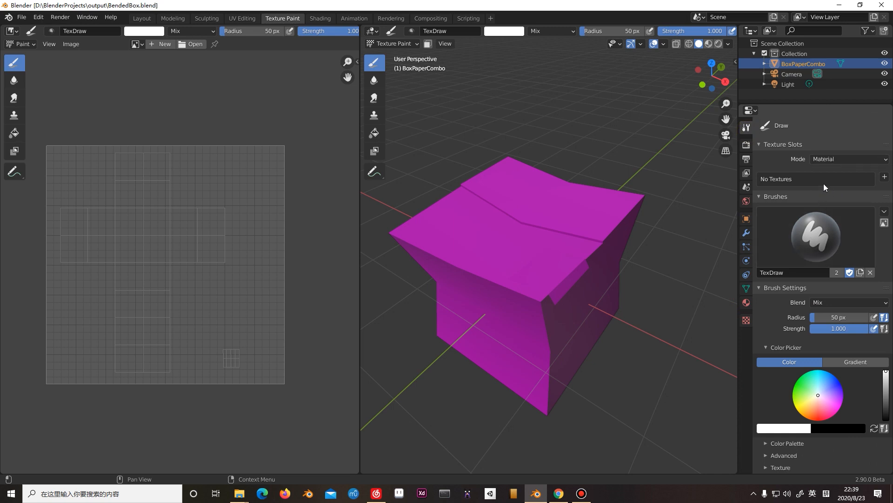
left_click(885, 176)
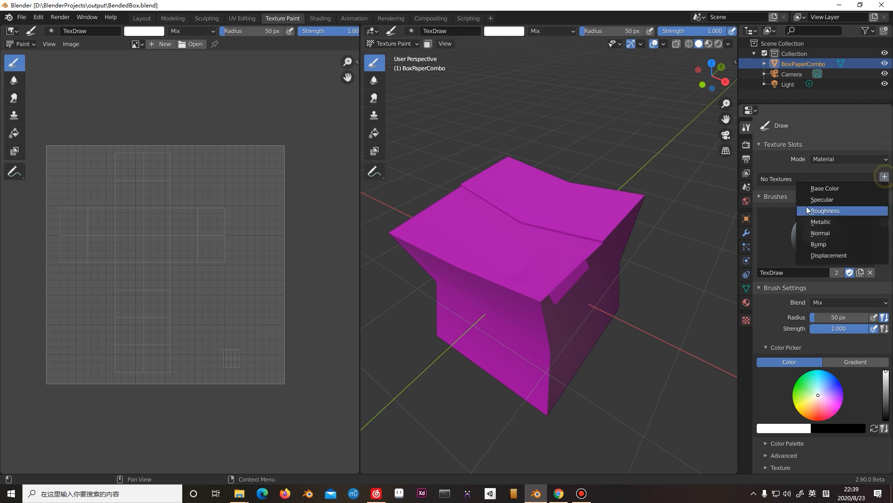
left_click(825, 192)
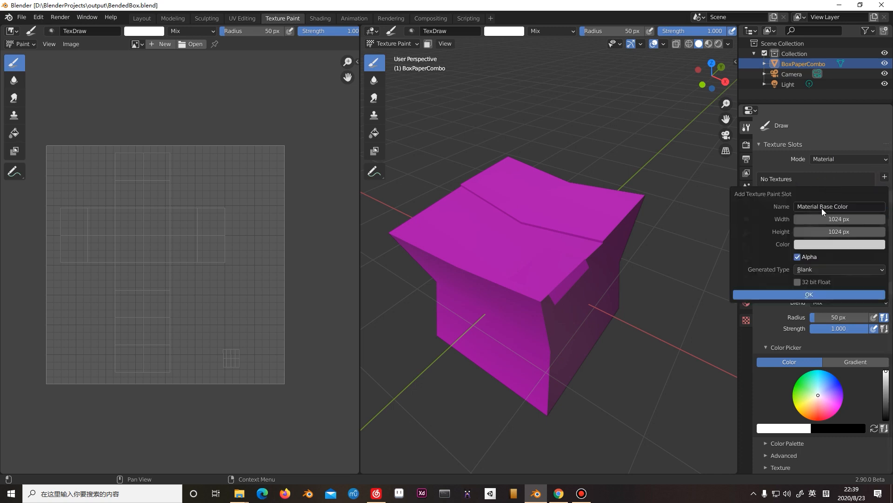
left_click(857, 205)
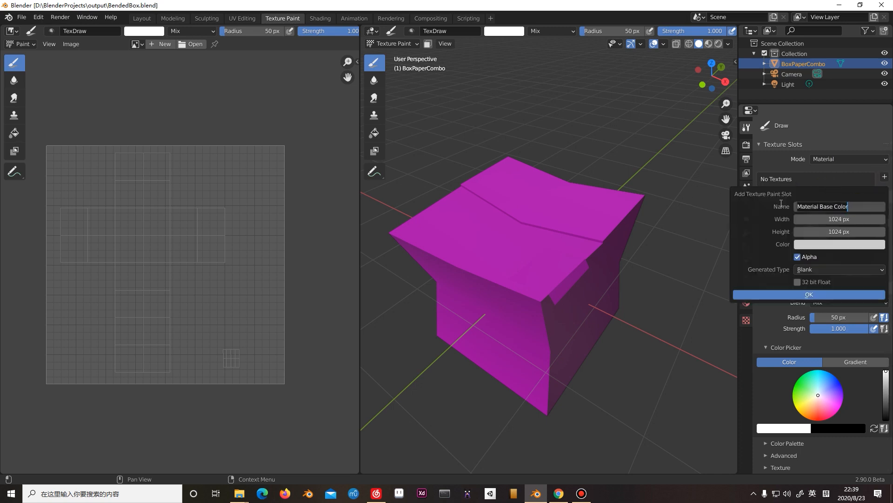
key("ctrl+a")
type("BendedBox ")
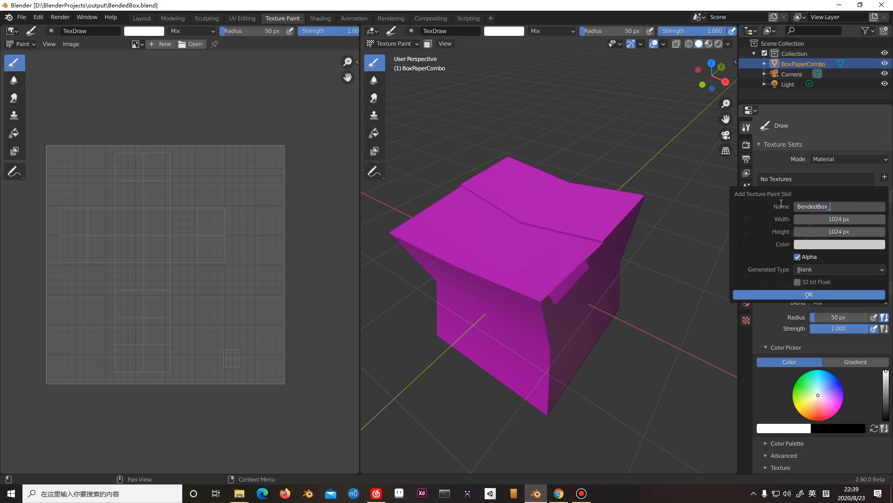
type("Texture")
Set the new texture's width and height to 2048 px each.
left_click(857, 218)
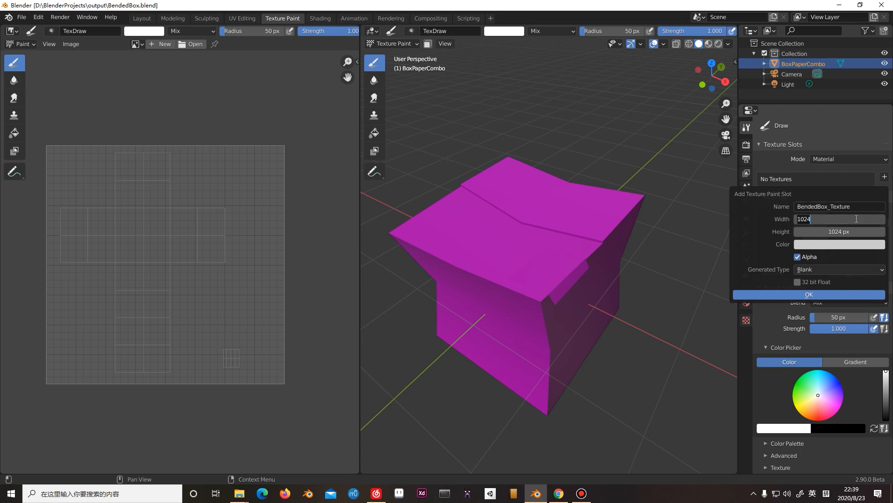
type("2048")
key("Tab")
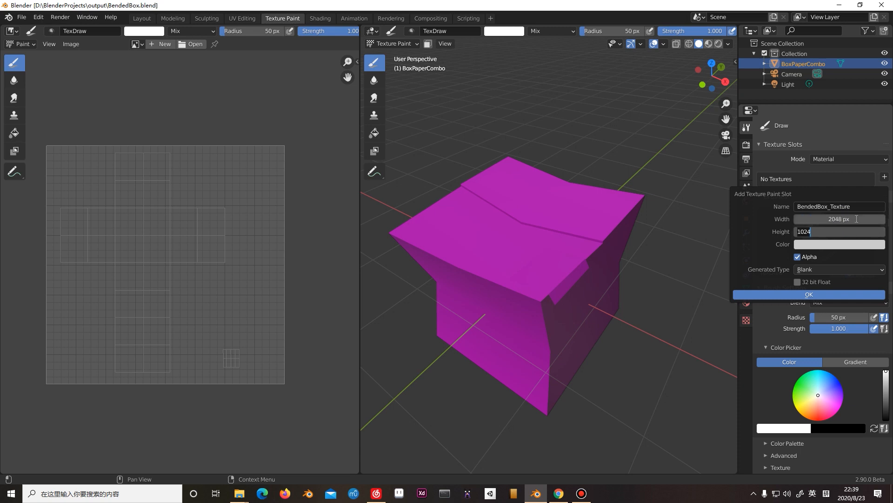
type("2048")
Give the new texture an orange fill (H 0.109, S 0.698, V 0.800), disable its alpha channel and create the slot.
left_click(858, 242)
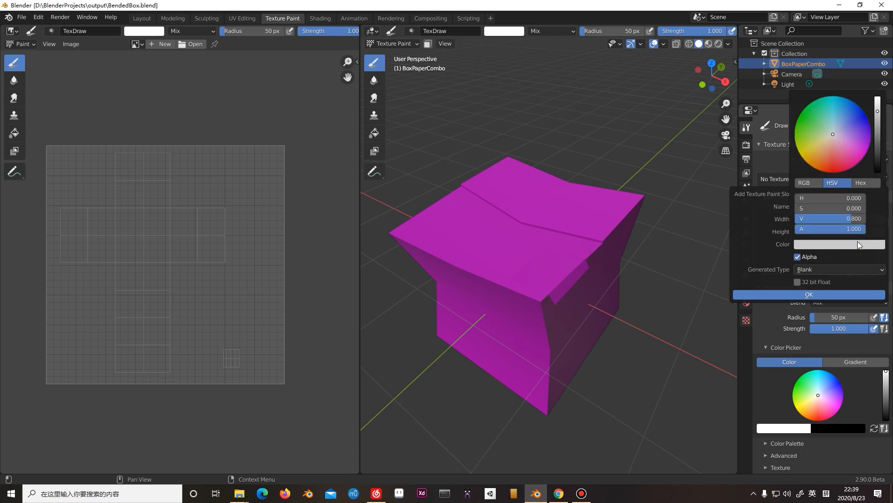
left_click(820, 150)
left_click(821, 150)
left_click_drag(821, 151, 825, 150)
left_click_drag(823, 153, 822, 153)
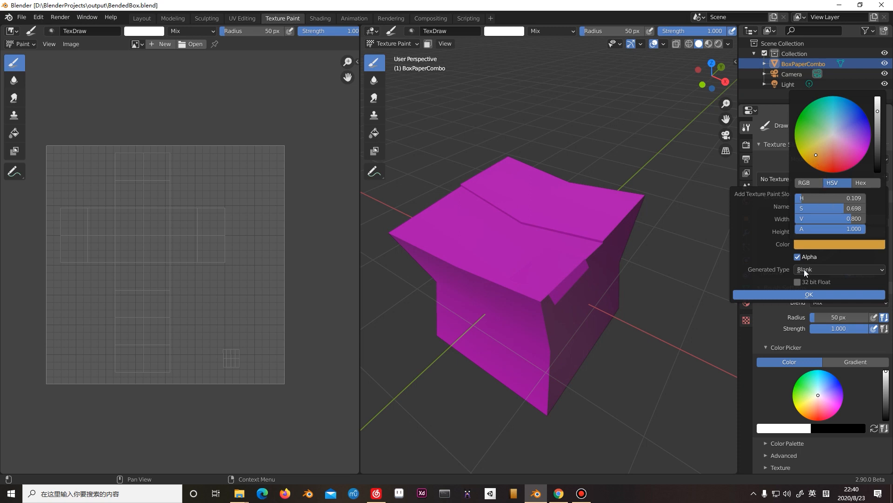
left_click(801, 257)
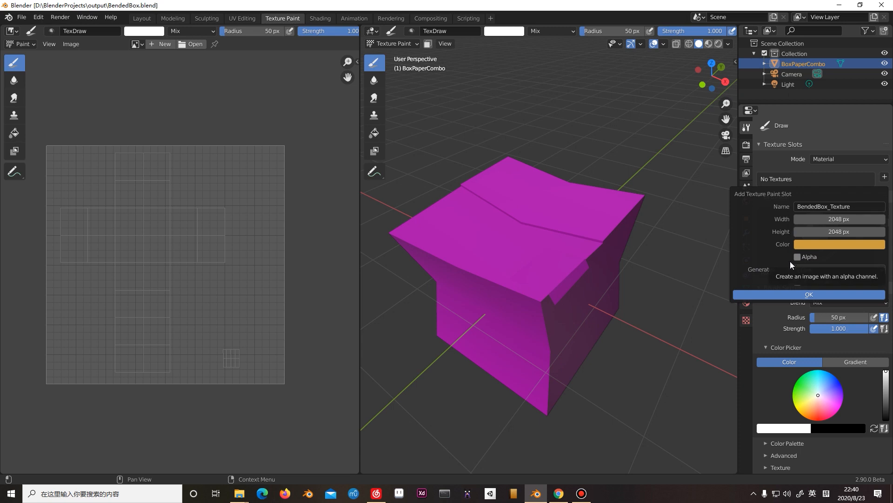
left_click(803, 292)
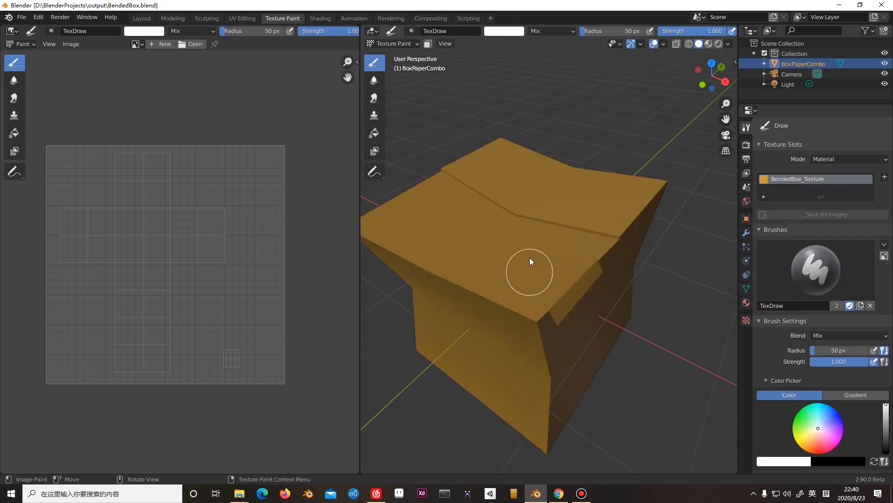
Switch the 3D viewport's shading to Material Preview.
middle_click_drag(527, 252, 539, 235)
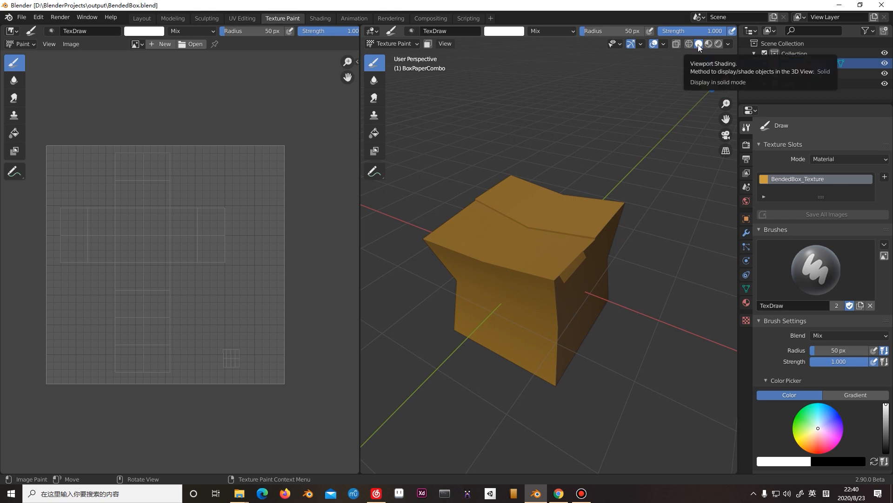
mouse_move(513, 251)
middle_mouse_down()
mouse_move(521, 264)
mouse_move(518, 237)
middle_mouse_up()
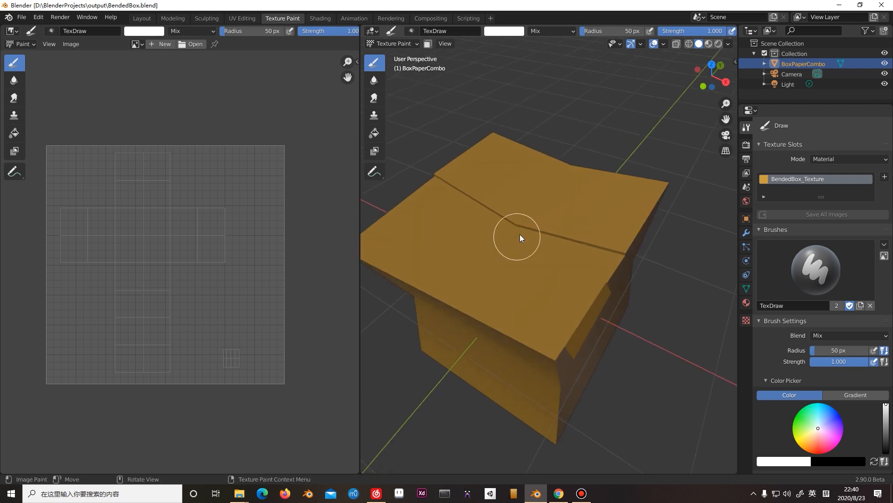
left_click(708, 44)
mouse_move(624, 120)
middle_mouse_down()
mouse_move(566, 183)
mouse_move(550, 180)
middle_mouse_up()
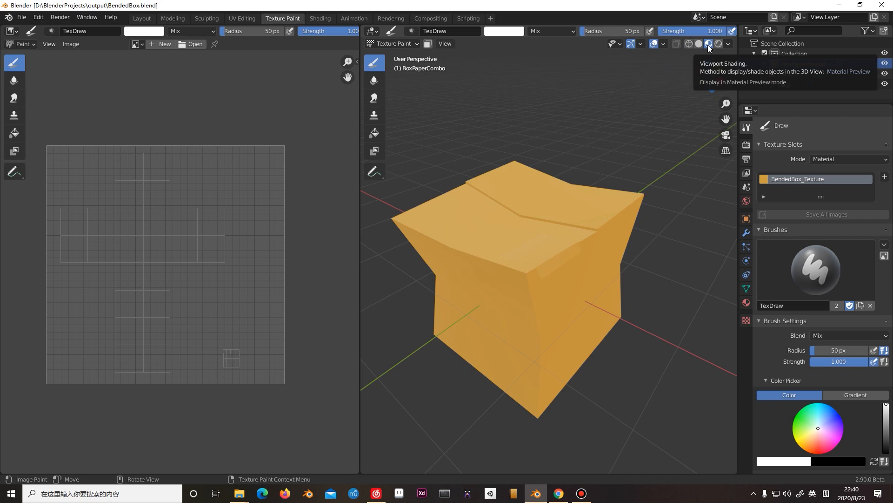
middle_click_drag(549, 211, 535, 168)
scroll(546, 197, "up", 1)
scroll(533, 171, "down", 3)
middle_click_drag(548, 234, 527, 220)
scroll(528, 220, "up", 1)
Paint white test strokes on the box in the 3D viewport from several angles and undo them.
left_click_drag(490, 217, 514, 259)
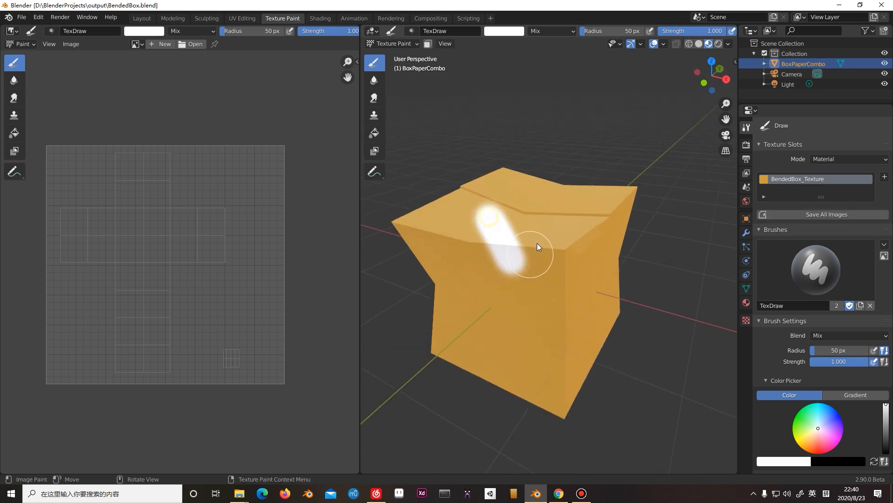
key("ctrl+z")
middle_click_drag(532, 226, 530, 253)
left_click_drag(500, 248, 536, 273)
key("ctrl+z")
middle_click_drag(558, 231, 534, 204)
left_click_drag(536, 261, 562, 261)
key("ctrl+z")
middle_click_drag(538, 211, 572, 235)
left_click_drag(568, 224, 551, 221)
key("ctrl+z")
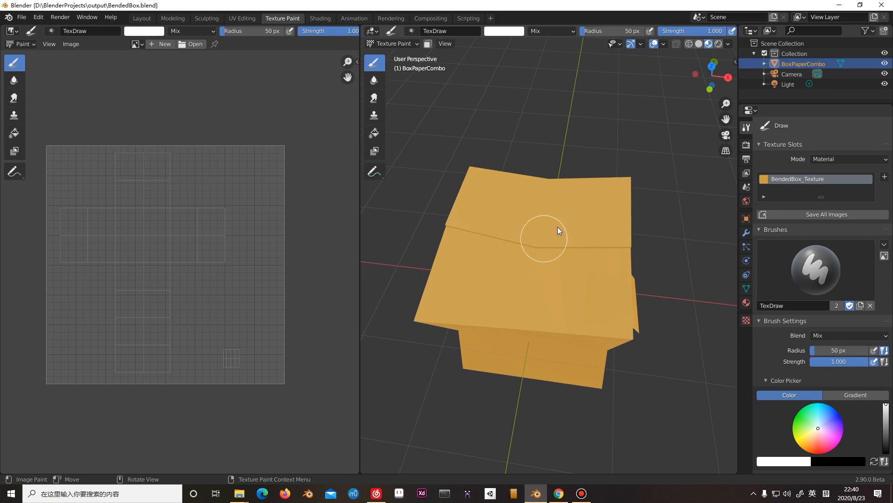
middle_click_drag(554, 228, 529, 199)
left_click_drag(529, 199, 498, 250)
key("ctrl+z")
middle_click_drag(498, 249, 493, 208)
left_click_drag(493, 207, 507, 226)
key("ctrl+z")
Save the BendedBox.blend file.
key("ctrl+s")
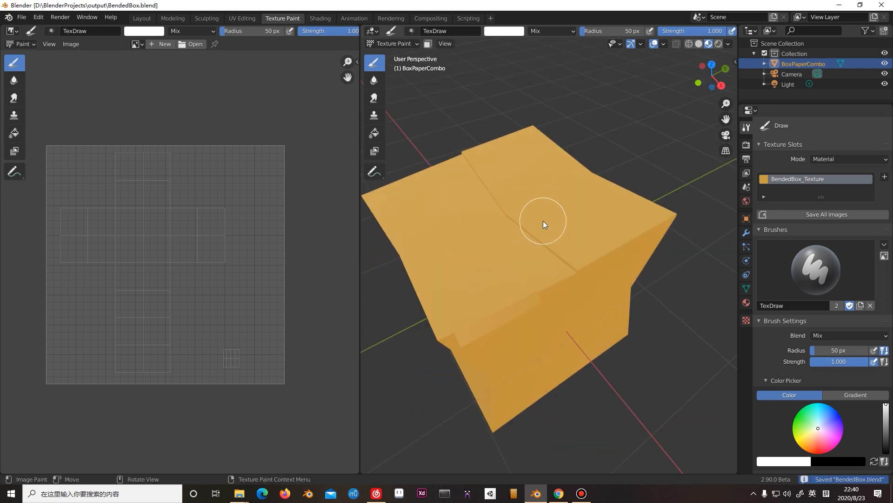
mouse_move(500, 222)
middle_mouse_down()
mouse_move(494, 229)
mouse_move(520, 226)
middle_mouse_up()
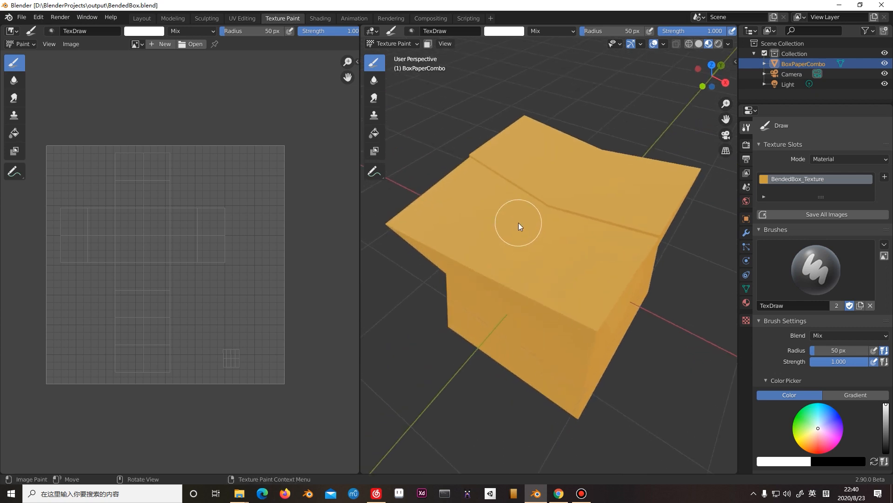
middle_click_drag(518, 222, 522, 227)
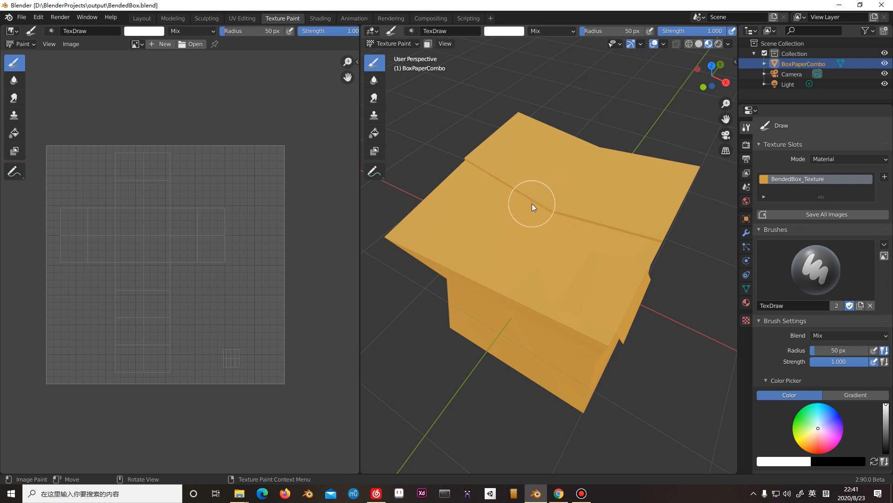
Display the BendedBox_Texture image in the image editor behind the box's UV layout.
left_click(144, 44)
left_click(154, 59)
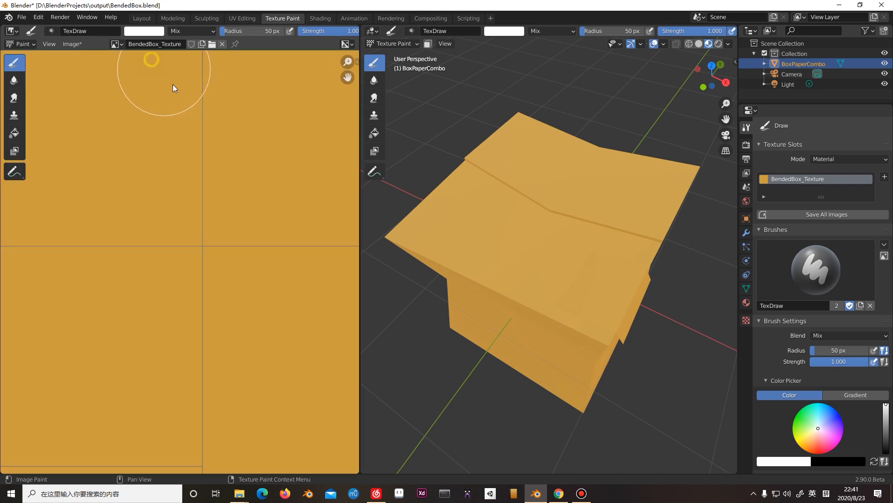
scroll(218, 194, "down", 6)
scroll(156, 110, "up", 4)
scroll(171, 164, "down", 4)
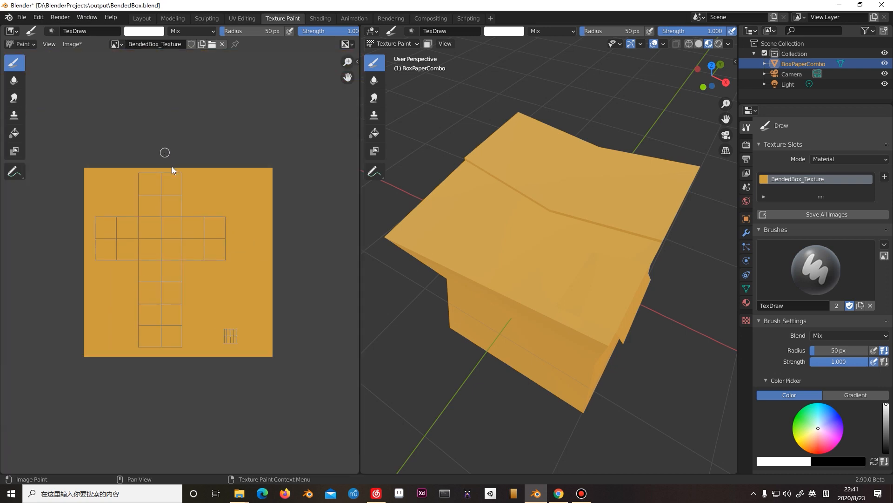
middle_click_drag(171, 164, 189, 124)
scroll(169, 79, "up", 2)
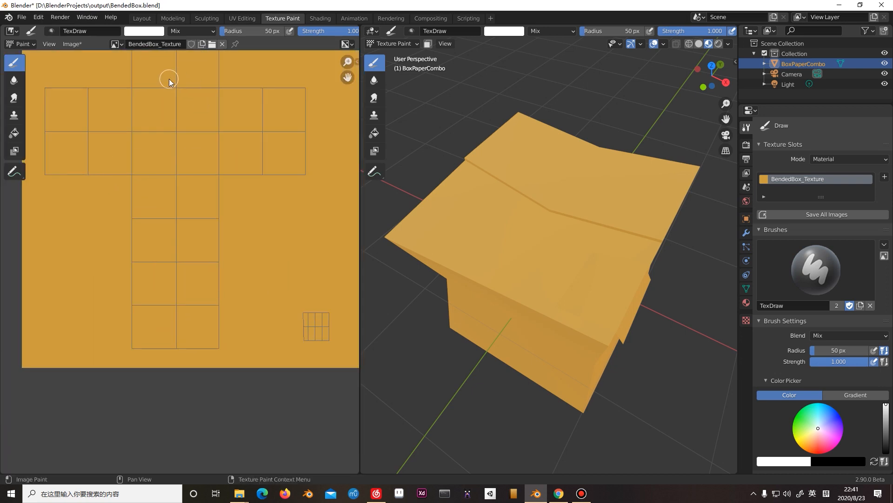
left_click(116, 44)
left_click(115, 44)
left_click(115, 43)
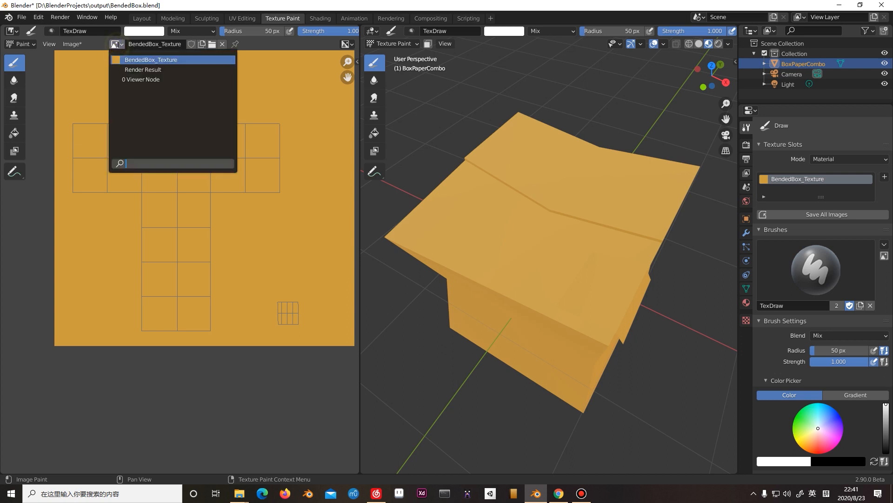
left_click(168, 60)
Paint a curved white test stroke over the end of the UV cross's short arm in the texture image and undo it.
scroll(205, 135, "down", 1)
scroll(206, 135, "up", 2)
scroll(201, 124, "down", 2)
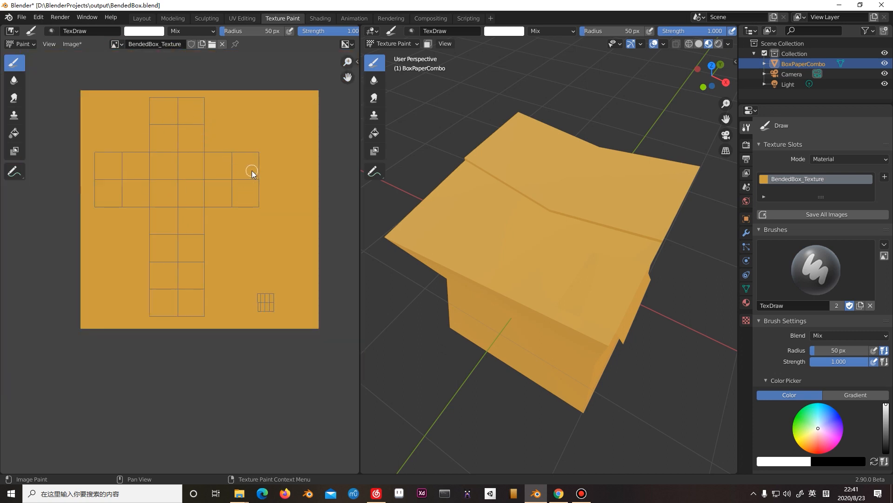
scroll(252, 187, "up", 1)
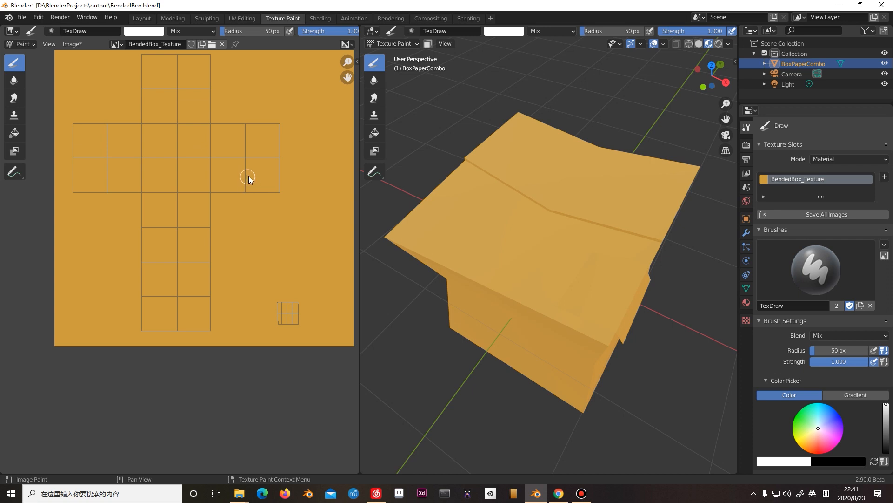
scroll(236, 170, "up", 1)
middle_click_drag(232, 222, 238, 262)
scroll(238, 254, "down", 2)
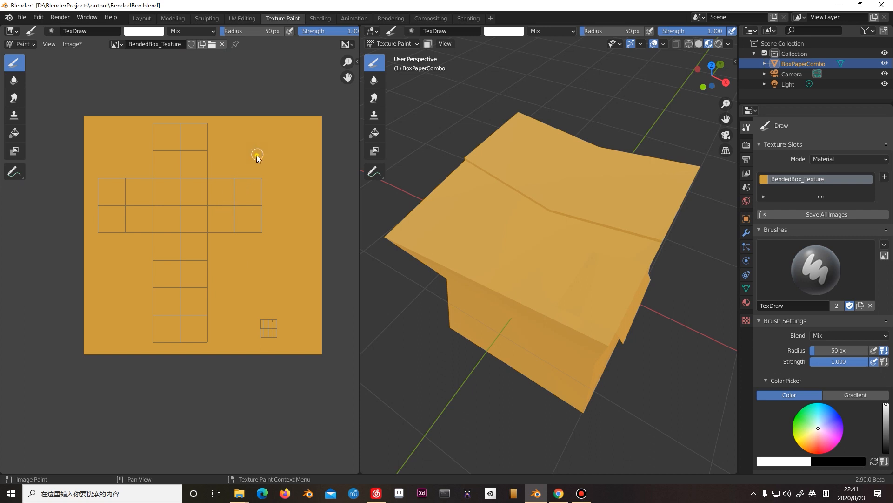
left_click_drag(257, 156, 256, 238)
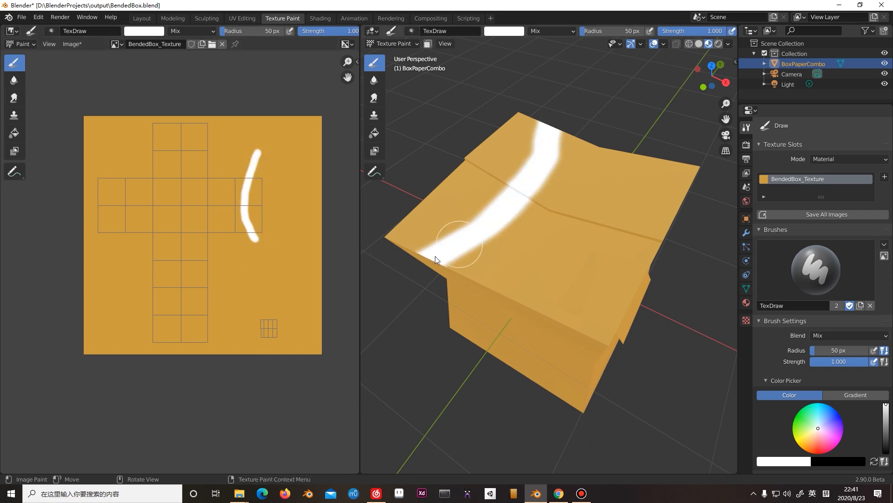
scroll(533, 256, "down", 2)
scroll(535, 263, "up", 3)
scroll(537, 260, "down", 2)
scroll(539, 237, "up", 3)
scroll(537, 223, "down", 1)
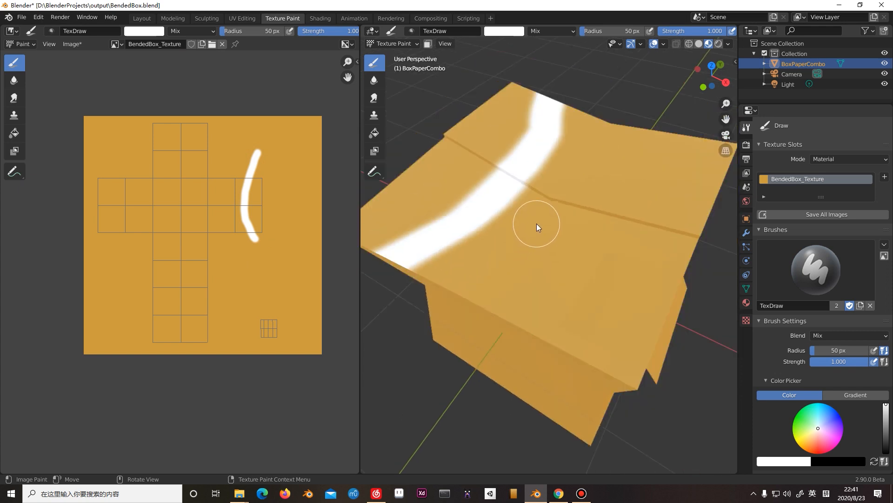
scroll(537, 224, "down", 2)
key("ctrl+z")
Paint a white zigzag test stroke across the middle of the UV cross in the texture image and undo it.
mouse_move(158, 174)
left_mouse_down()
mouse_move(225, 285)
mouse_move(227, 230)
left_mouse_up()
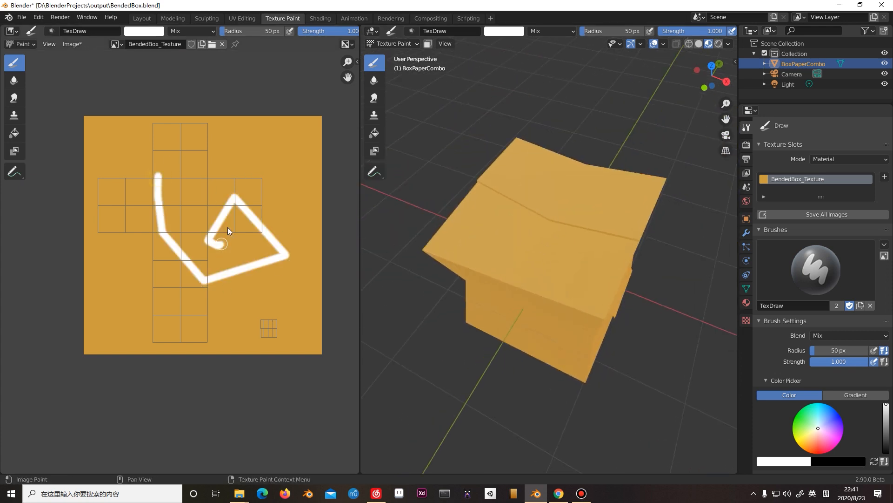
scroll(512, 231, "up", 2)
key("ctrl+z")
scroll(202, 227, "up", 5)
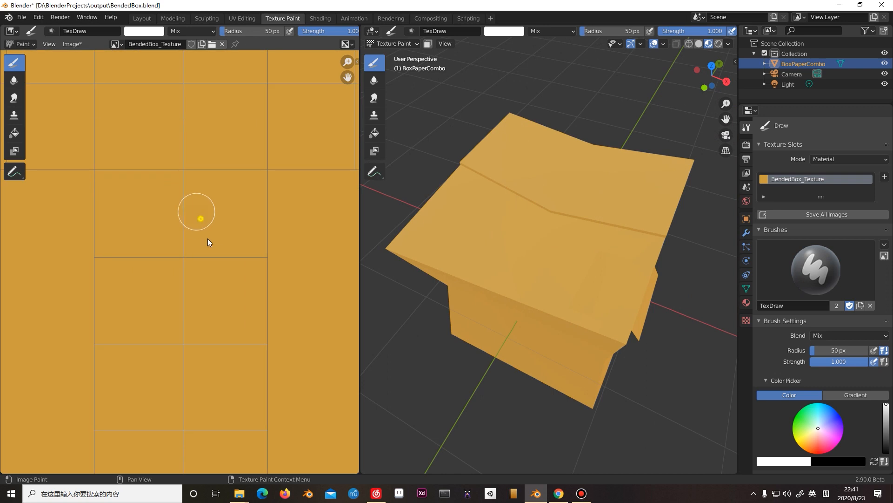
Paint short white test strokes over the lower half of the UV cross in the texture image and undo them.
left_click_drag(201, 205, 205, 263)
left_click_drag(230, 195, 240, 229)
key("ctrl+z")
key("ctrl+z")
scroll(221, 265, "down", 5)
mouse_move(207, 177)
left_mouse_down()
mouse_move(194, 215)
mouse_move(216, 227)
left_mouse_up()
key("ctrl+z")
scroll(194, 216, "up", 4)
key("ctrl+z")
scroll(222, 245, "down", 5)
scroll(239, 225, "up", 5)
scroll(238, 225, "down", 5)
Sample the texture's orange as the brush color and darken it slightly.
middle_click_drag(534, 234, 507, 224)
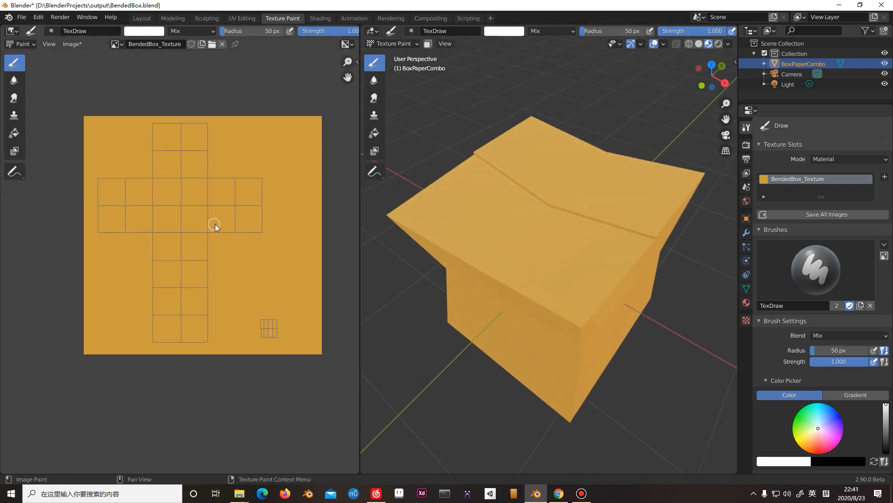
middle_click_drag(480, 244, 457, 241)
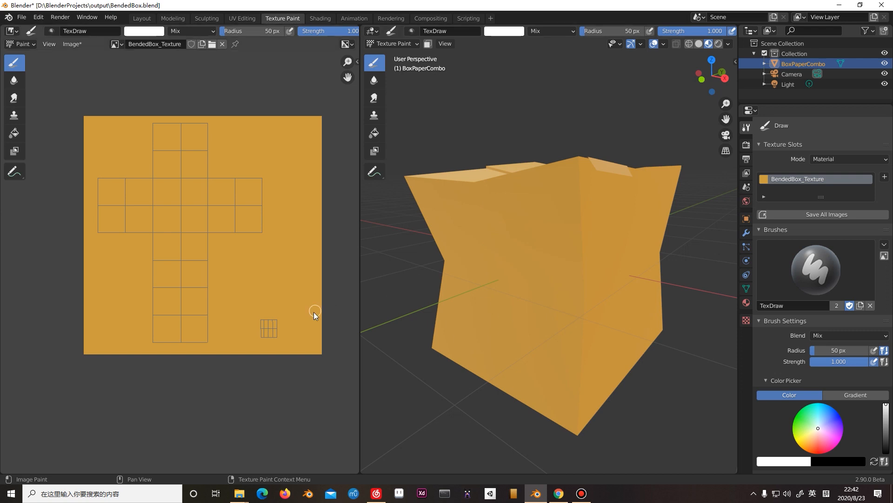
left_click(155, 31)
left_click(211, 143)
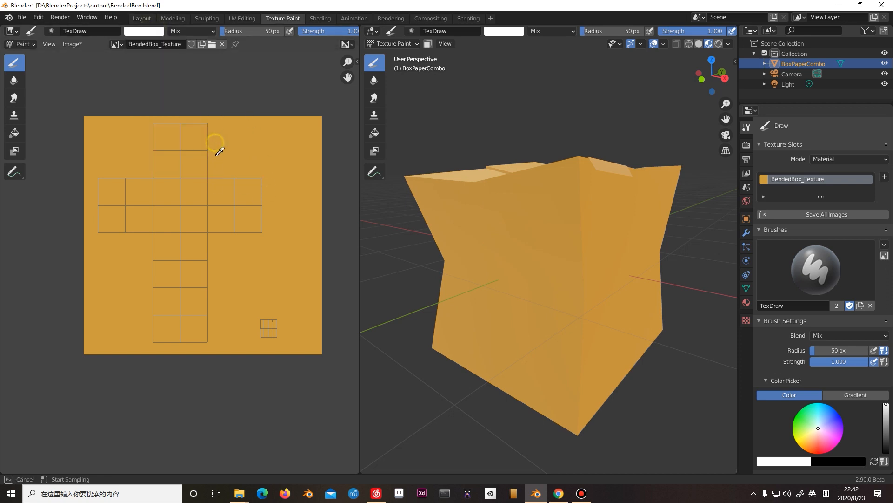
left_click(256, 140)
left_click(156, 33)
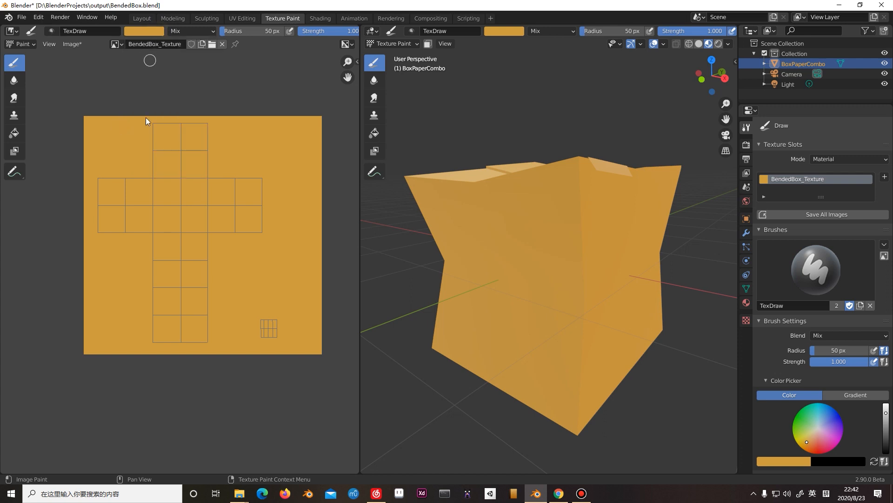
left_click(159, 33)
left_click(212, 57)
Set the brush radius to 159 px and paint soft darker shading over the lower parts of the box's side faces.
key("f")
left_click(214, 241)
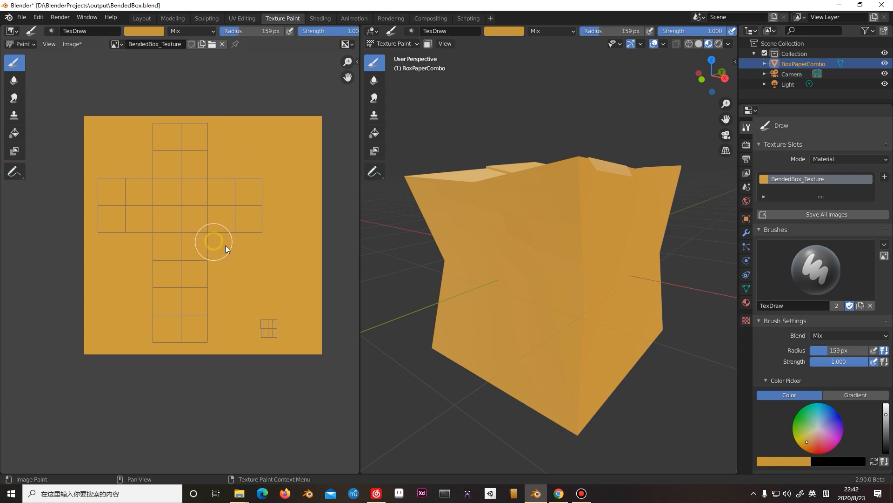
scroll(512, 323, "up", 5)
scroll(511, 323, "down", 4)
mouse_move(512, 323)
middle_mouse_down()
mouse_move(536, 315)
mouse_move(520, 321)
mouse_move(483, 256)
middle_mouse_up()
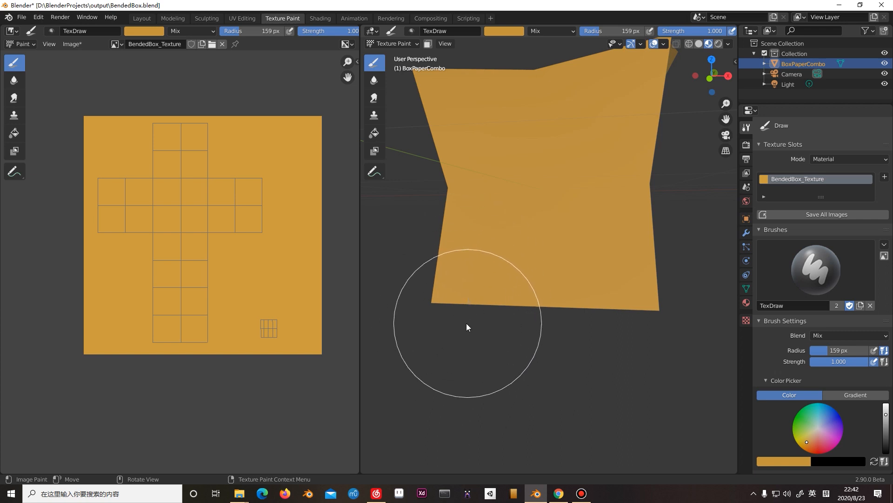
mouse_move(459, 322)
left_mouse_down()
mouse_move(473, 348)
mouse_move(473, 340)
mouse_move(538, 366)
mouse_move(674, 330)
mouse_move(668, 294)
mouse_move(568, 303)
mouse_move(448, 291)
mouse_move(471, 295)
left_mouse_up()
mouse_move(471, 295)
middle_mouse_down()
mouse_move(482, 323)
mouse_move(518, 334)
middle_mouse_up()
mouse_move(502, 314)
left_mouse_down()
mouse_move(446, 266)
mouse_move(456, 279)
left_mouse_up()
middle_click_drag(459, 283, 482, 287)
left_click_drag(487, 286, 556, 312)
mouse_move(557, 312)
middle_mouse_down()
mouse_move(550, 323)
mouse_move(518, 320)
middle_mouse_up()
mouse_move(518, 320)
left_mouse_down()
mouse_move(538, 334)
mouse_move(495, 305)
mouse_move(505, 317)
left_mouse_up()
middle_click_drag(505, 318, 475, 307)
mouse_move(512, 318)
left_mouse_down()
mouse_move(526, 322)
mouse_move(526, 278)
left_mouse_up()
middle_click_drag(526, 279, 536, 275)
mouse_move(536, 276)
left_mouse_down()
mouse_move(565, 280)
mouse_move(627, 328)
left_mouse_up()
middle_click_drag(627, 328, 540, 321)
middle_click_drag(504, 305, 500, 305)
mouse_move(486, 301)
left_mouse_down()
mouse_move(470, 295)
mouse_move(529, 289)
mouse_move(516, 296)
left_mouse_up()
middle_click_drag(515, 297, 491, 299)
mouse_move(466, 278)
left_mouse_down()
mouse_move(550, 303)
mouse_move(552, 281)
left_mouse_up()
mouse_move(552, 282)
middle_mouse_down()
mouse_move(596, 300)
mouse_move(538, 305)
mouse_move(546, 279)
mouse_move(563, 294)
mouse_move(578, 292)
mouse_move(602, 349)
mouse_move(543, 331)
mouse_move(484, 288)
middle_mouse_up()
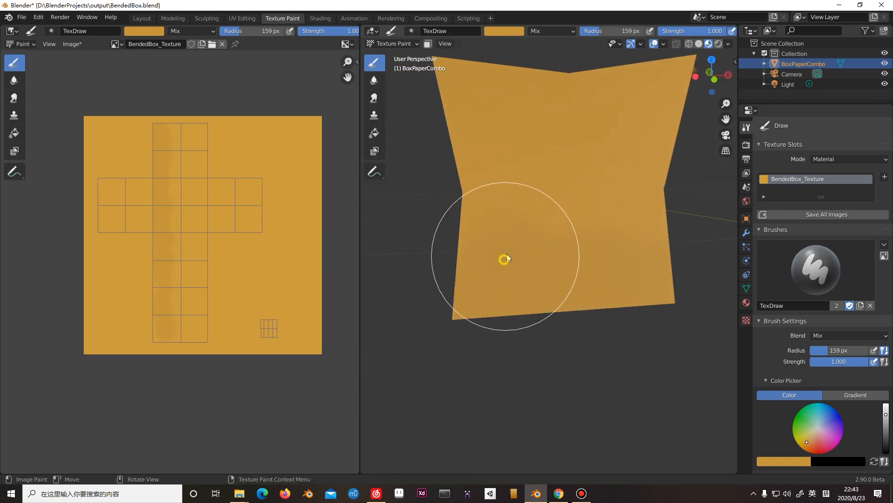
mouse_move(569, 314)
middle_mouse_down()
mouse_move(544, 302)
mouse_move(588, 303)
mouse_move(591, 261)
middle_mouse_up()
middle_click_drag(619, 330, 556, 320)
Reduce the brush radius to 18 px and lighten the orange brush color slightly.
scroll(649, 363, "down", 4)
scroll(618, 353, "up", 4)
scroll(617, 352, "down", 4)
middle_click_drag(553, 362, 535, 326)
scroll(554, 335, "up", 2)
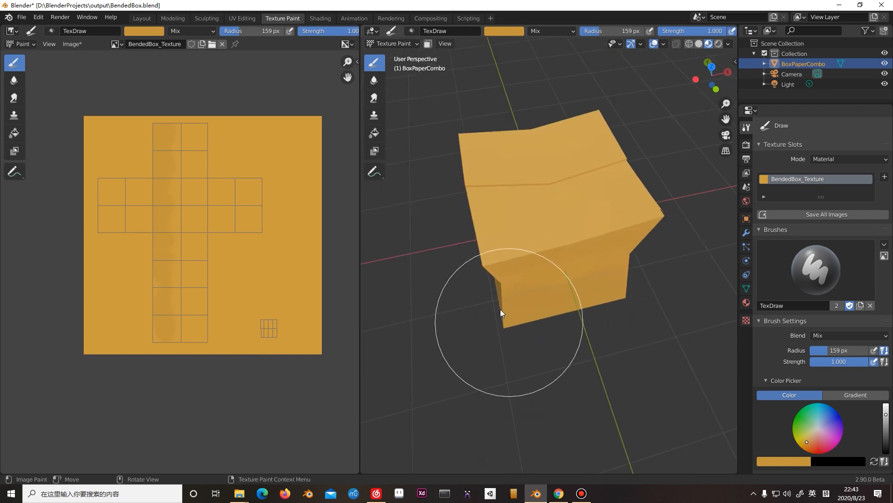
key("f")
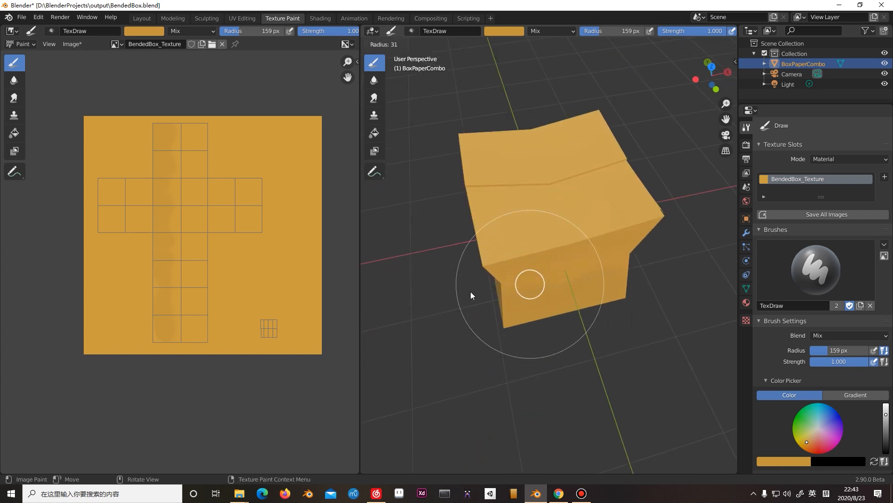
left_click(468, 294)
scroll(495, 298, "up", 5)
middle_click_drag(496, 296, 392, 151)
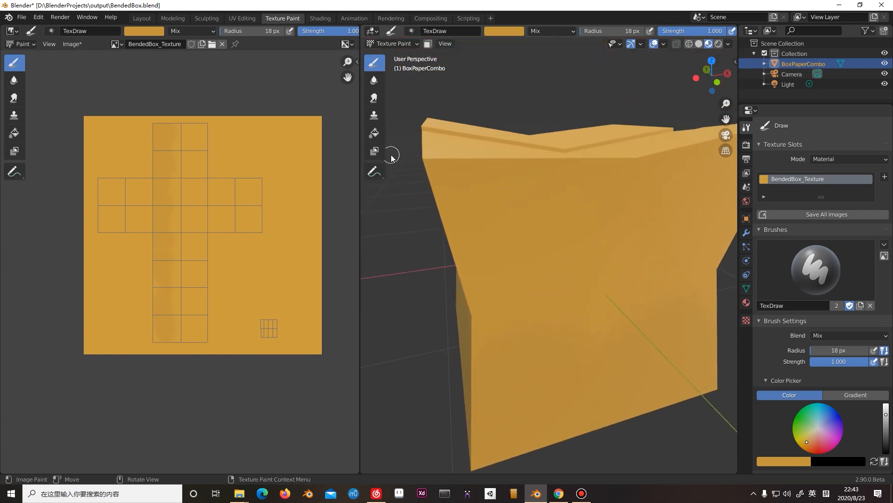
left_click(155, 33)
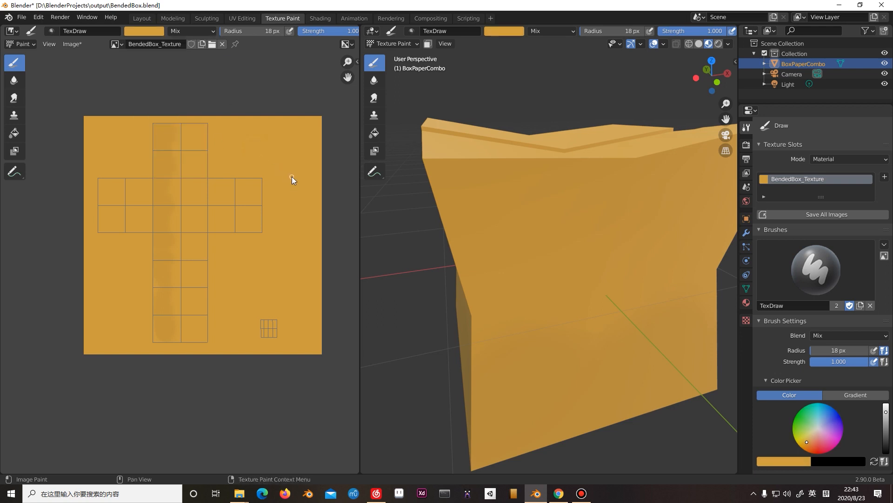
Set the brush radius to 24 px and paint light strokes along the box's vertical corner edges and upper rim.
key("f")
left_click(436, 167)
left_click_drag(429, 164, 467, 277)
middle_click_drag(412, 216, 476, 155)
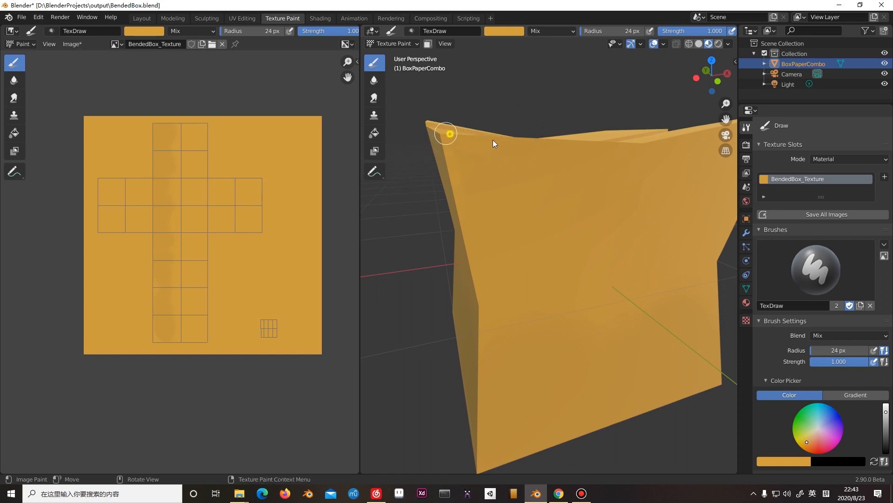
mouse_move(463, 133)
middle_mouse_down()
mouse_move(504, 166)
mouse_move(520, 155)
mouse_move(501, 169)
middle_mouse_up()
left_click_drag(450, 195, 585, 192)
left_click_drag(525, 186, 637, 181)
left_click_drag(552, 181, 665, 175)
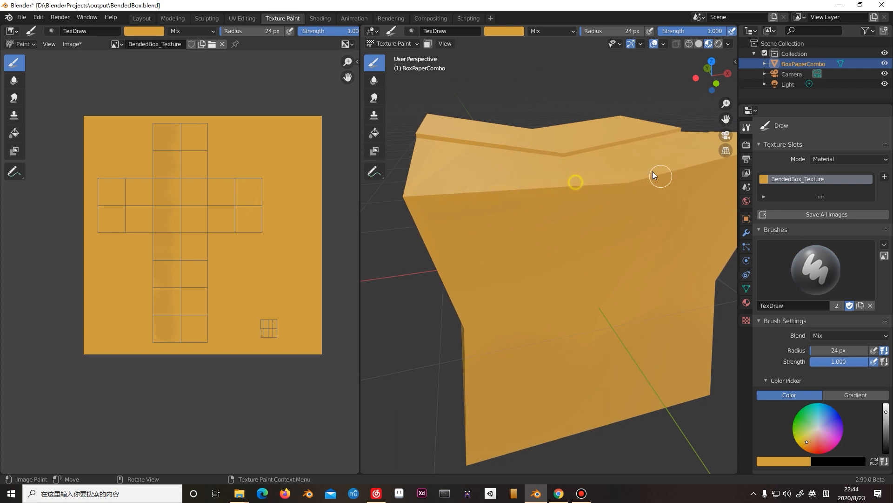
middle_click_drag(556, 185, 557, 190)
left_click_drag(426, 242, 503, 232)
middle_click_drag(529, 225, 505, 214)
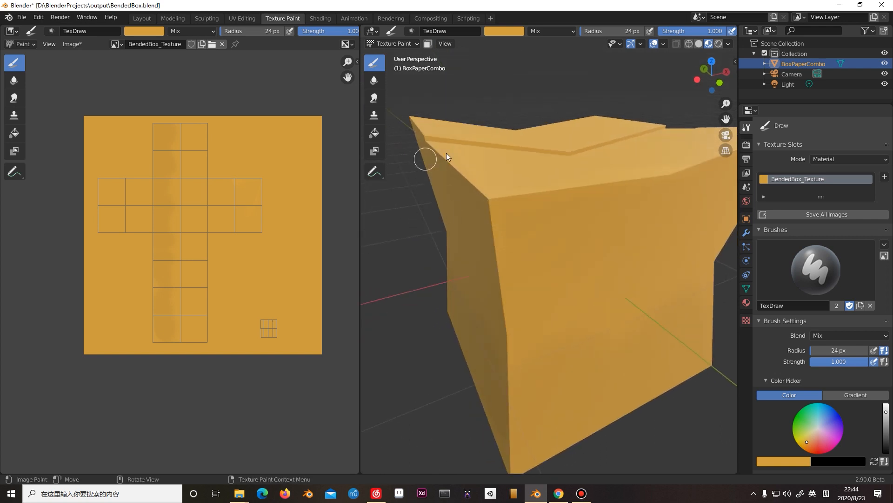
mouse_move(440, 160)
left_mouse_down()
mouse_move(478, 214)
mouse_move(479, 194)
mouse_move(488, 304)
left_mouse_up()
mouse_move(493, 255)
middle_mouse_down()
mouse_move(479, 257)
mouse_move(484, 272)
mouse_move(454, 261)
middle_mouse_up()
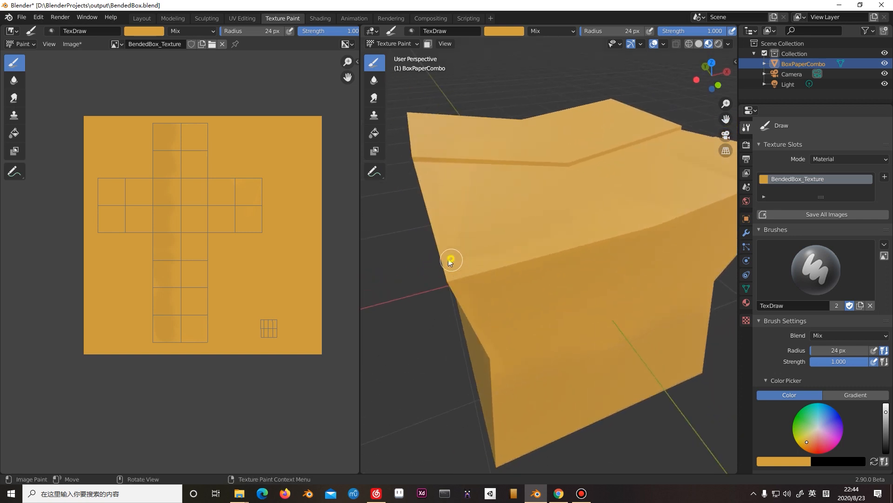
mouse_move(512, 259)
middle_mouse_down()
mouse_move(553, 246)
mouse_move(542, 253)
middle_mouse_up()
mouse_move(572, 215)
middle_mouse_down()
mouse_move(459, 145)
mouse_move(479, 190)
mouse_move(488, 186)
mouse_move(478, 192)
mouse_move(513, 196)
mouse_move(513, 214)
mouse_move(498, 191)
mouse_move(459, 180)
mouse_move(452, 168)
middle_mouse_up()
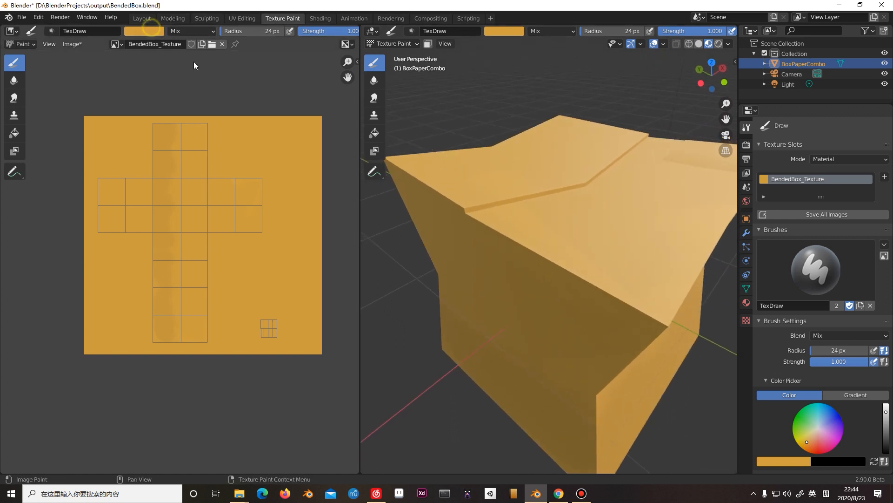
Darken the brush color to a value of 0.655 and undo a test stroke beside the UV cross.
left_click(155, 29)
left_click_drag(213, 61, 213, 66)
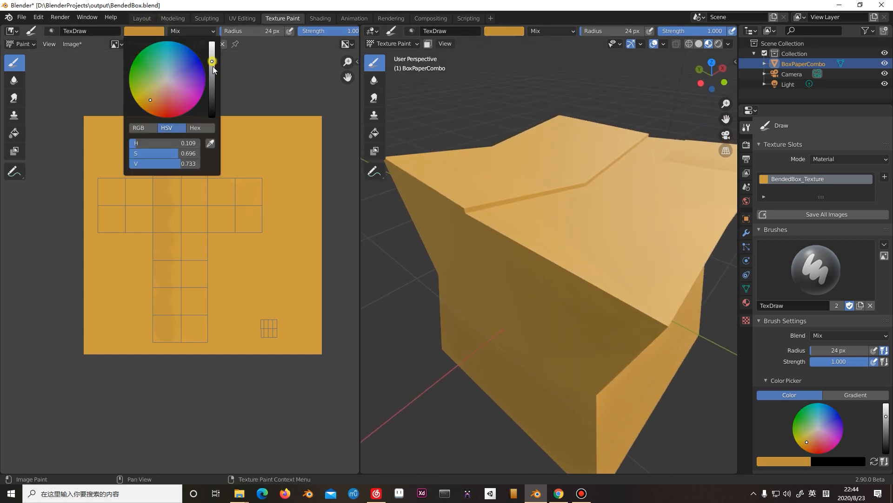
left_click(154, 31)
left_click_drag(213, 64, 213, 69)
left_click_drag(249, 125, 281, 167)
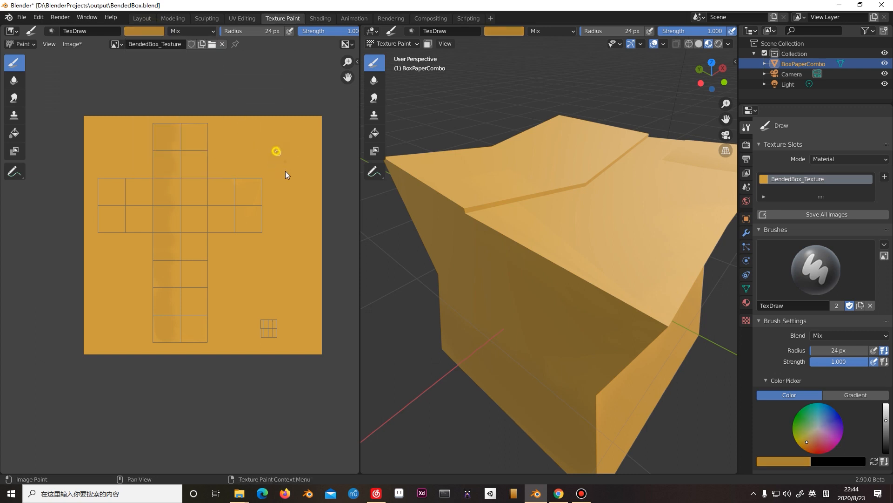
key("ctrl+z")
Paint dark strokes along the whole seam between the two top flaps of the box.
middle_click_drag(425, 219, 542, 202)
scroll(499, 164, "up", 2)
scroll(545, 140, "up", 4)
middle_click_drag(451, 194, 594, 193, "shift")
mouse_move(506, 248)
left_mouse_down()
mouse_move(641, 221)
mouse_move(594, 224)
mouse_move(648, 225)
left_mouse_up()
middle_click_drag(665, 220, 564, 217)
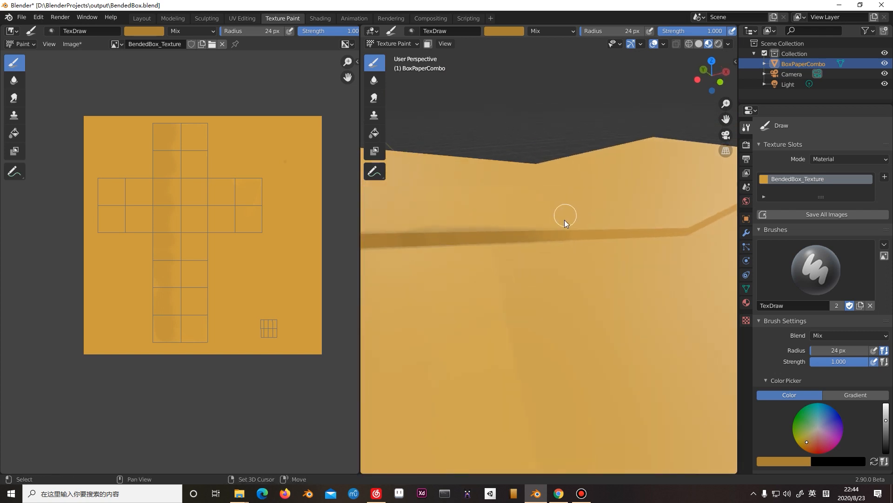
mouse_move(557, 234)
left_mouse_down()
mouse_move(643, 231)
mouse_move(594, 233)
mouse_move(629, 217)
left_mouse_up()
mouse_move(630, 216)
middle_mouse_down()
mouse_move(547, 216)
mouse_move(540, 232)
middle_mouse_up()
mouse_move(539, 232)
left_mouse_down()
mouse_move(584, 233)
mouse_move(606, 220)
left_mouse_up()
middle_click_drag(607, 219, 563, 241)
left_click_drag(576, 254, 612, 237)
middle_click_drag(612, 237, 560, 248)
left_click(566, 253)
left_click_drag(612, 254, 645, 238)
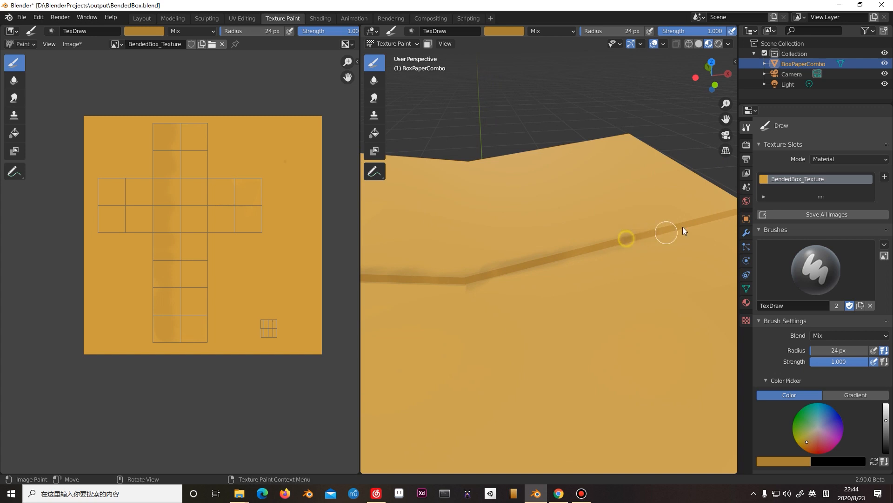
mouse_move(646, 229)
middle_mouse_down()
mouse_move(580, 252)
mouse_move(565, 247)
middle_mouse_up()
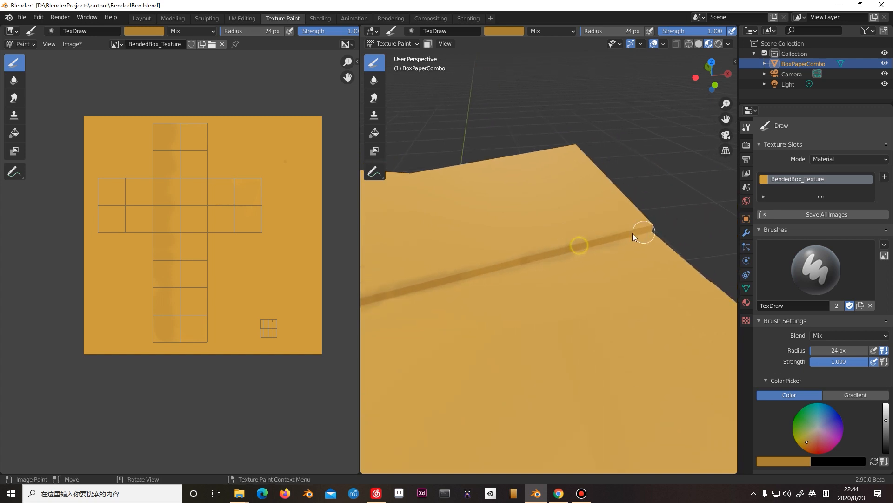
mouse_move(621, 217)
middle_mouse_down()
mouse_move(571, 222)
mouse_move(614, 213)
mouse_move(399, 280)
mouse_move(485, 271)
mouse_move(517, 225)
mouse_move(425, 269)
middle_mouse_up()
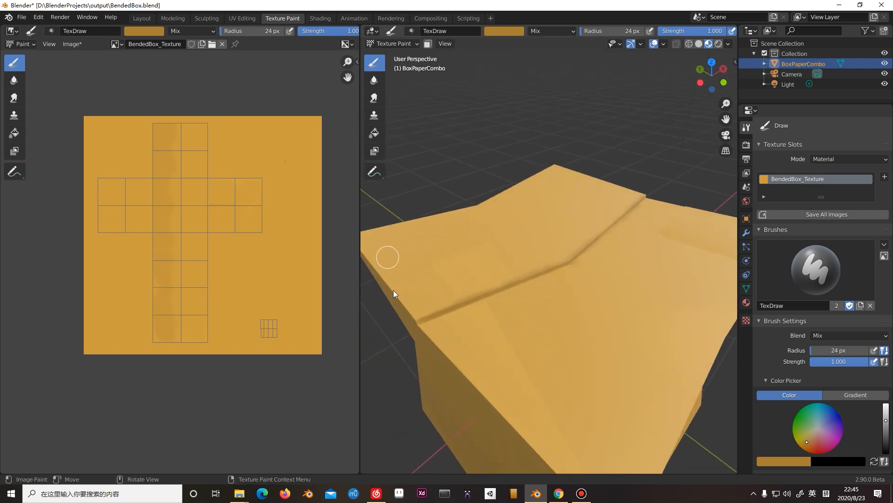
Set the brush radius to 13 px and paint short dark smudges on the box's two top flaps.
left_click(415, 312)
key("f")
left_click(401, 314)
mouse_move(412, 197)
middle_mouse_down()
mouse_move(476, 219)
mouse_move(464, 202)
middle_mouse_up()
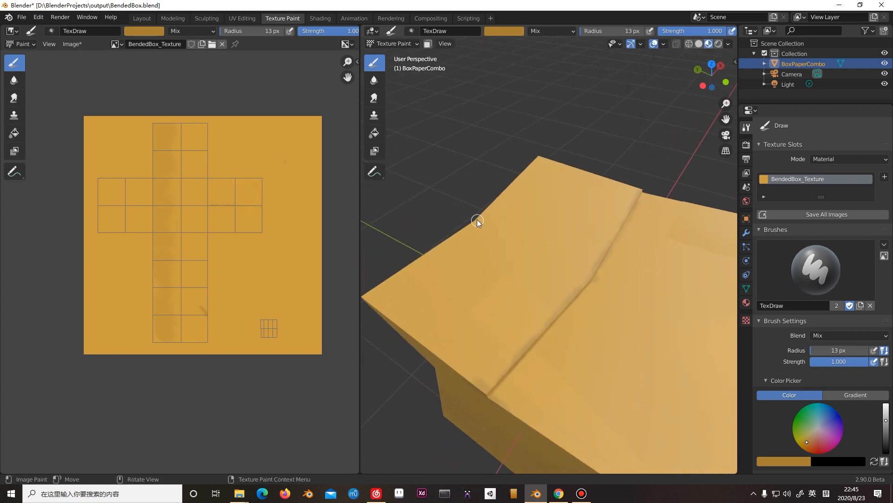
mouse_move(456, 233)
middle_mouse_down()
mouse_move(490, 255)
mouse_move(476, 242)
middle_mouse_up()
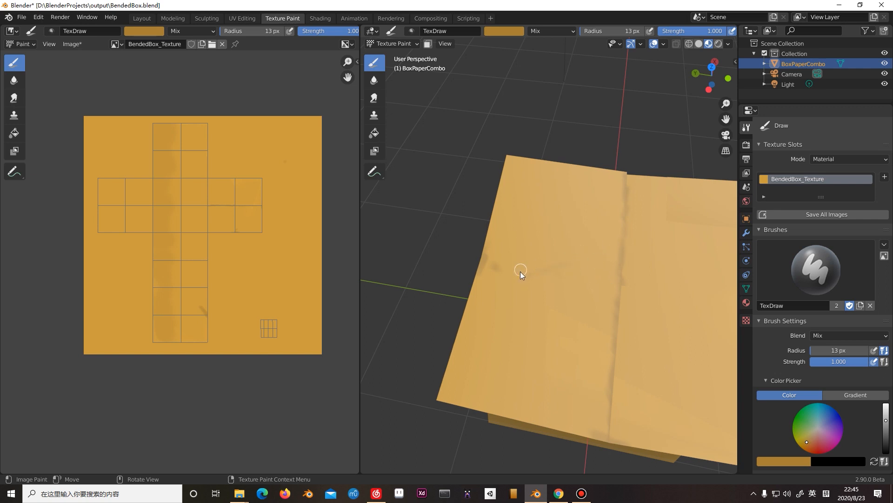
mouse_move(560, 248)
middle_mouse_down()
mouse_move(483, 242)
mouse_move(481, 155)
middle_mouse_up()
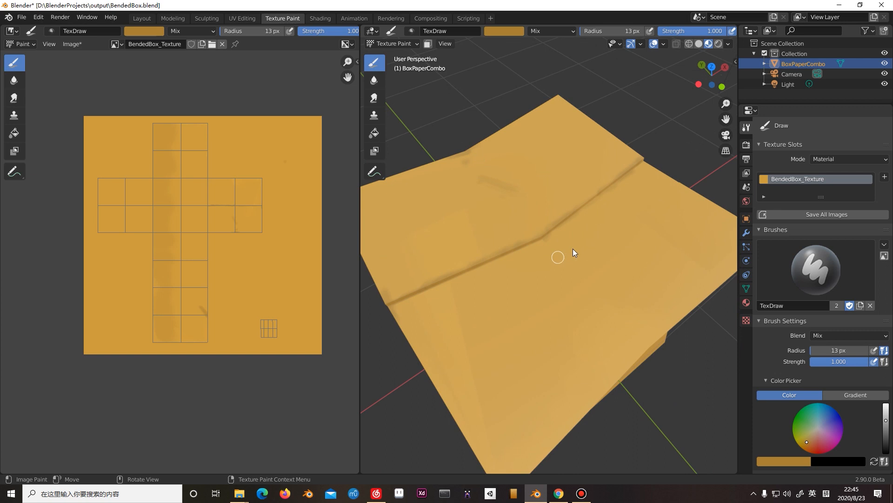
left_click_drag(600, 236, 649, 244)
middle_click_drag(624, 243, 390, 227)
left_click_drag(403, 238, 395, 219)
Set the brush radius to 5 px, undo the last stroke and paint a thin dark scratch on the front top flap.
key("f")
left_click(408, 289)
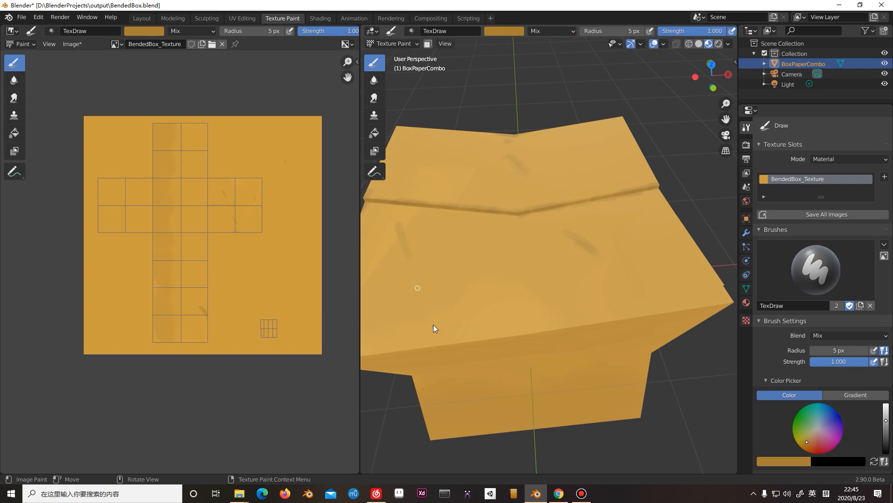
key("ctrl+z")
left_click_drag(402, 248, 415, 280)
mouse_move(464, 256)
middle_mouse_down()
mouse_move(517, 279)
mouse_move(495, 259)
mouse_move(458, 264)
mouse_move(462, 250)
middle_mouse_up()
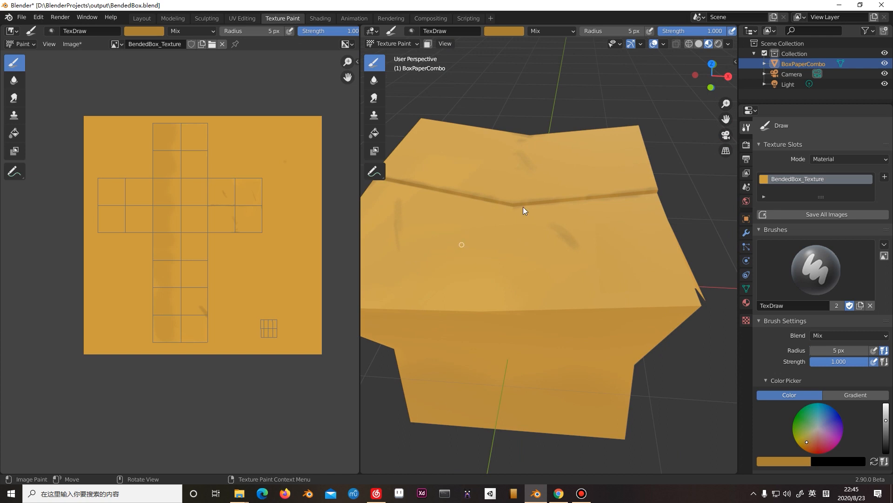
middle_click_drag(557, 171, 588, 188)
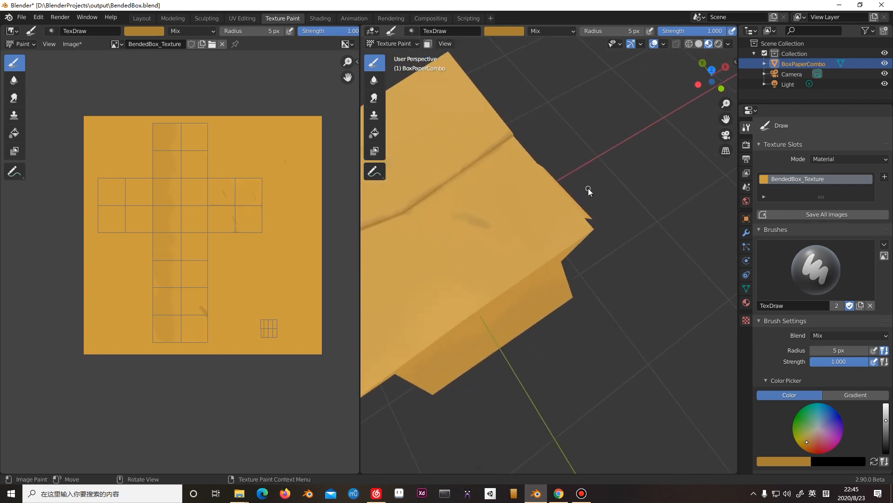
Set the brush color to pure white with hue 0, saturation 0 and value 1.
left_click(139, 32)
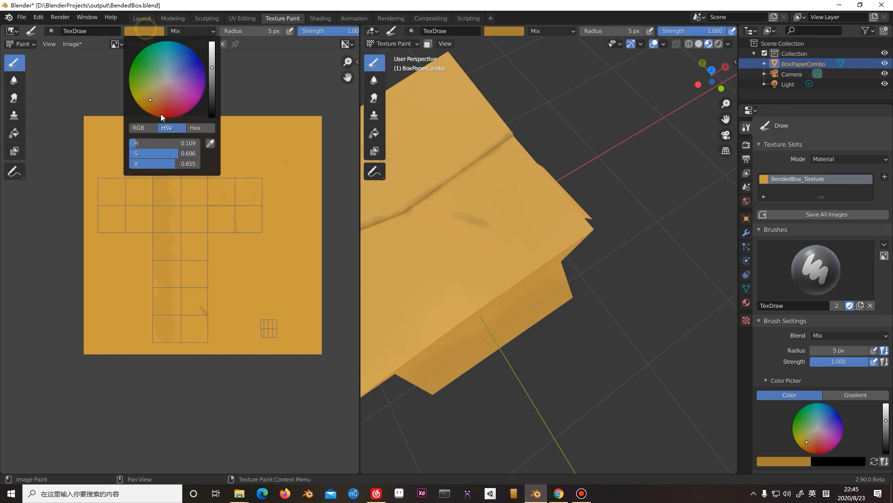
left_click(155, 33)
left_click(213, 45)
mouse_move(144, 142)
left_mouse_down()
mouse_move(130, 141)
mouse_move(157, 150)
mouse_move(117, 150)
left_mouse_up()
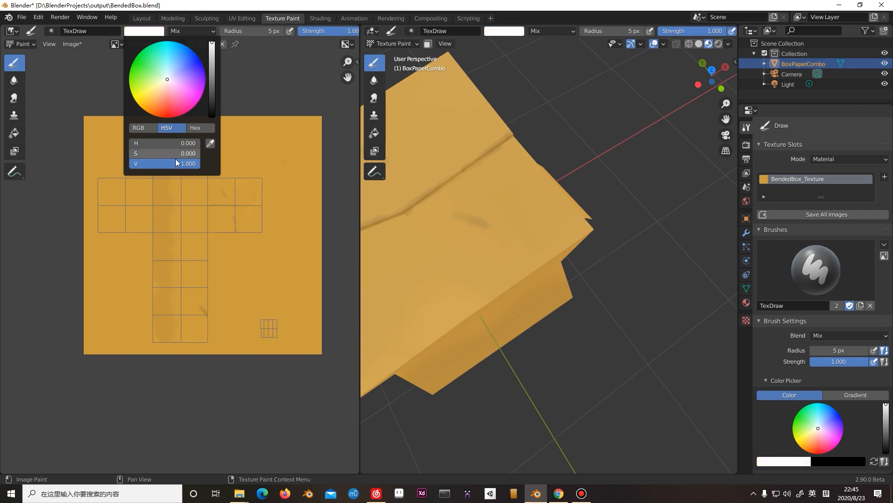
Set the brush radius to 99 px and paint the small separate UV island on the base color texture solid white.
middle_click_drag(233, 242, 218, 202)
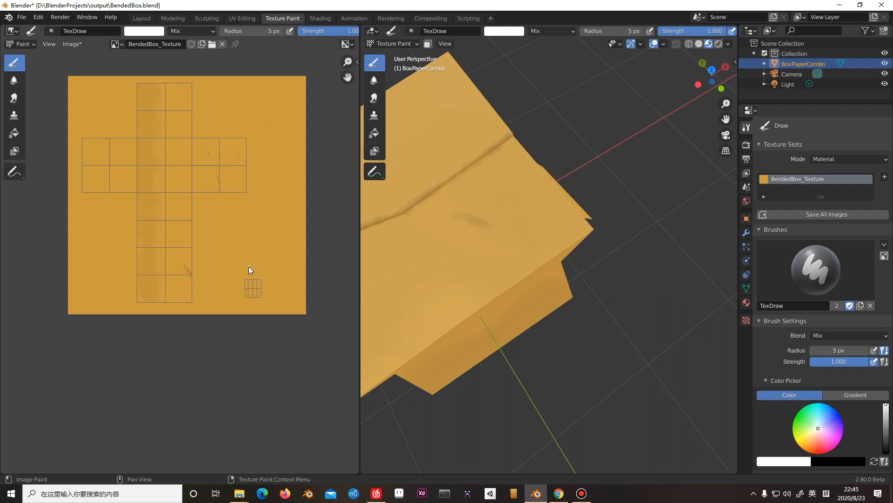
key("f")
left_click(259, 279)
middle_click_drag(269, 256, 312, 156, "ctrl")
middle_click_drag(275, 201, 187, 127)
middle_click_drag(265, 186, 302, 149, "ctrl")
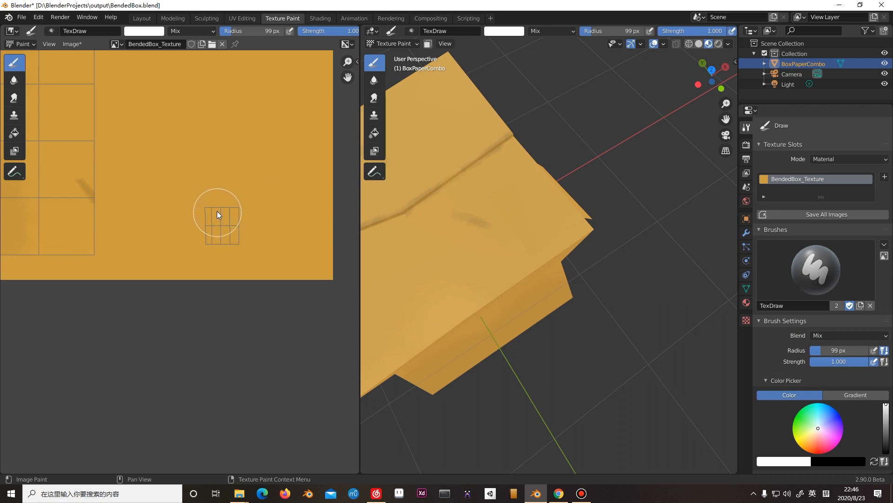
left_click_drag(215, 216, 216, 224)
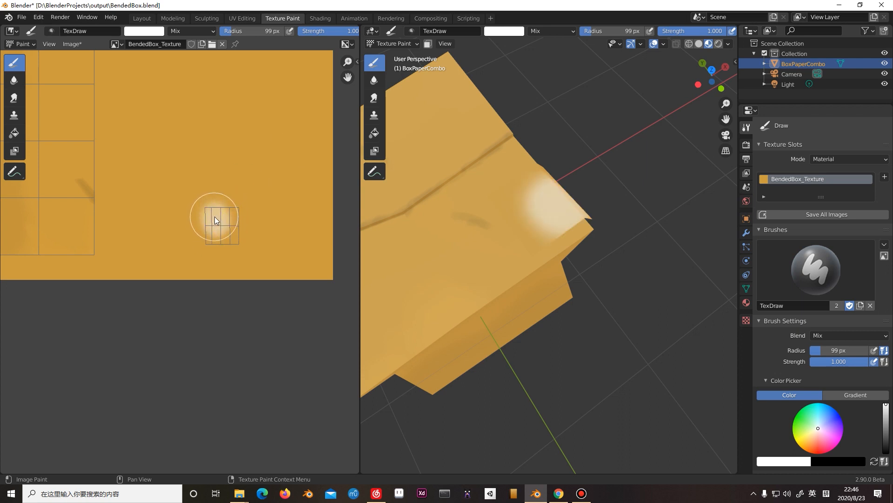
left_click(214, 217)
left_click_drag(211, 247, 213, 242)
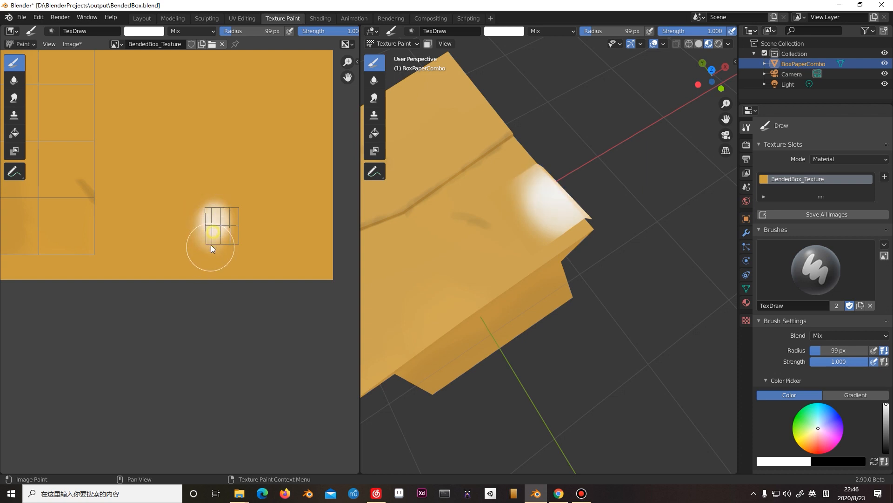
left_click_drag(227, 212, 227, 239)
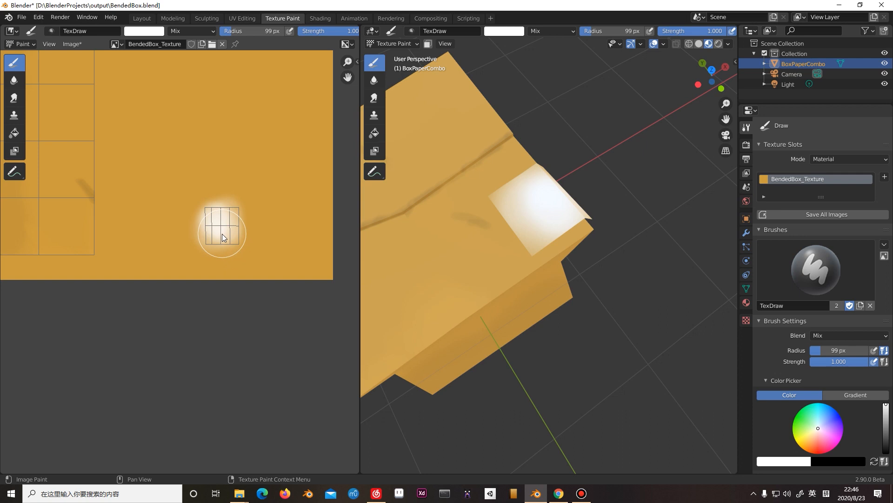
left_click_drag(209, 235, 213, 241)
mouse_move(523, 217)
middle_mouse_down()
mouse_move(488, 231)
mouse_move(489, 217)
mouse_move(425, 223)
middle_mouse_up()
left_click(228, 218)
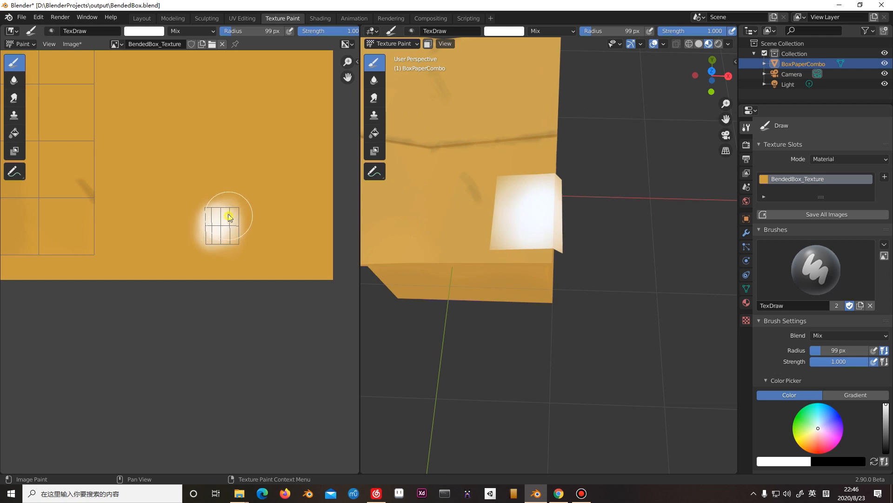
left_click_drag(229, 219, 231, 226)
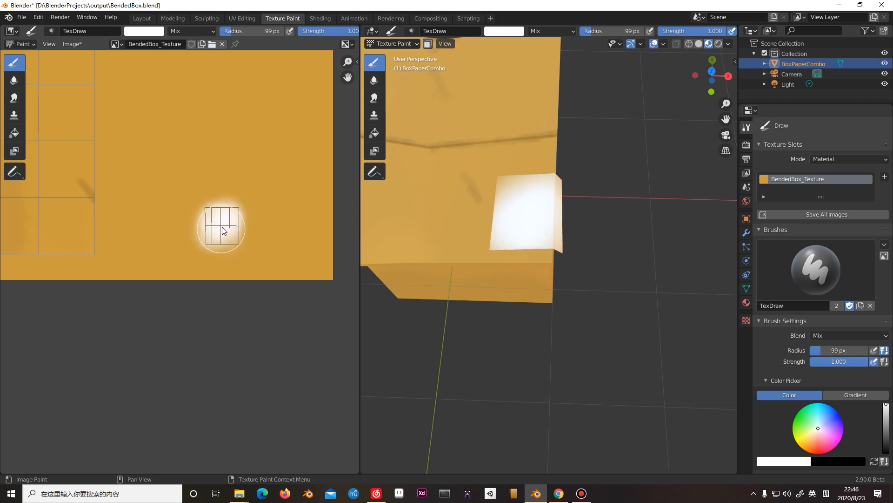
left_click_drag(216, 238, 233, 240)
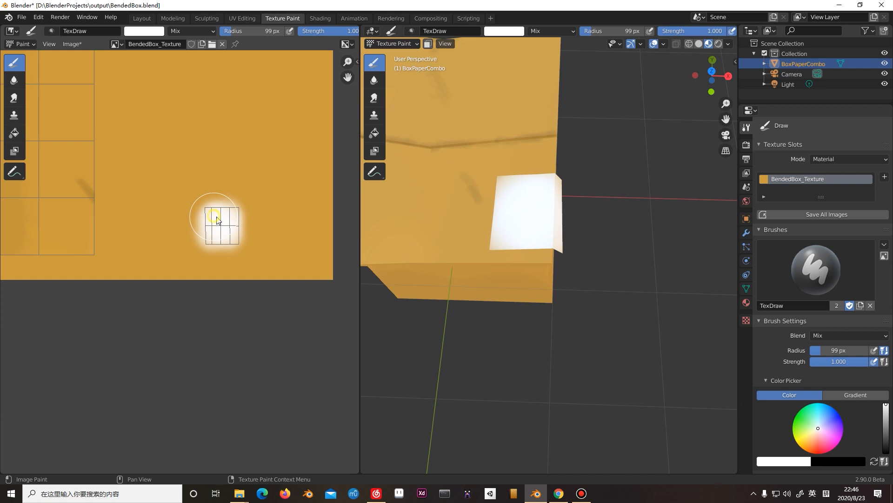
Set the brush radius to 18 px and the brush color to black, with the white label facing the view.
mouse_move(493, 195)
middle_mouse_down()
mouse_move(469, 165)
mouse_move(500, 191)
mouse_move(557, 208)
mouse_move(617, 189)
mouse_move(595, 222)
mouse_move(566, 210)
mouse_move(560, 174)
mouse_move(593, 168)
mouse_move(589, 227)
mouse_move(624, 210)
mouse_move(554, 131)
middle_mouse_up()
middle_click_drag(239, 164, 444, 51, "ctrl")
middle_click_drag(319, 146, 339, 134, "ctrl")
middle_click_drag(260, 163, 330, 125)
middle_click_drag(284, 156, 246, 141)
key("f")
left_click(118, 181)
key("f")
left_click(196, 213)
middle_click_drag(514, 218, 521, 293)
mouse_move(523, 167)
middle_mouse_down()
mouse_move(507, 148)
mouse_move(524, 137)
mouse_move(536, 274)
middle_mouse_up()
scroll(650, 113, "up", 4)
scroll(649, 113, "down", 1)
scroll(544, 190, "up", 4)
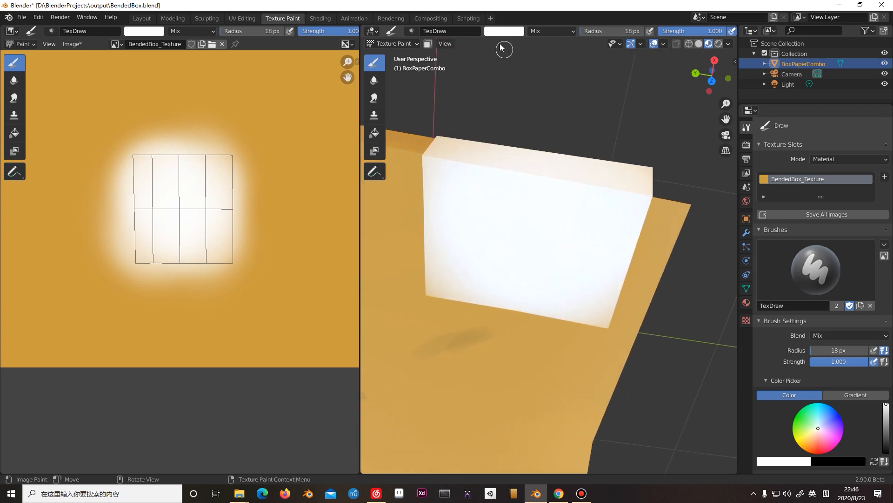
left_click(514, 31)
left_click_drag(574, 74, 570, 119)
middle_click_drag(462, 194, 504, 197)
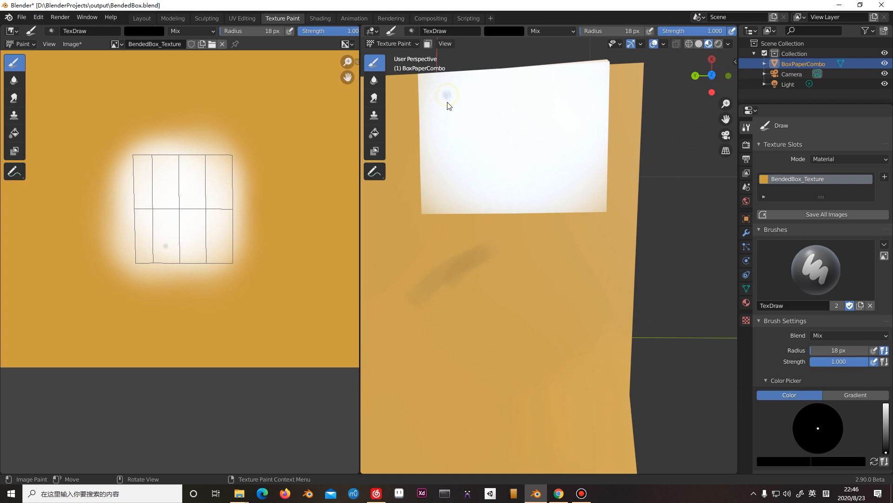
key("shift+z")
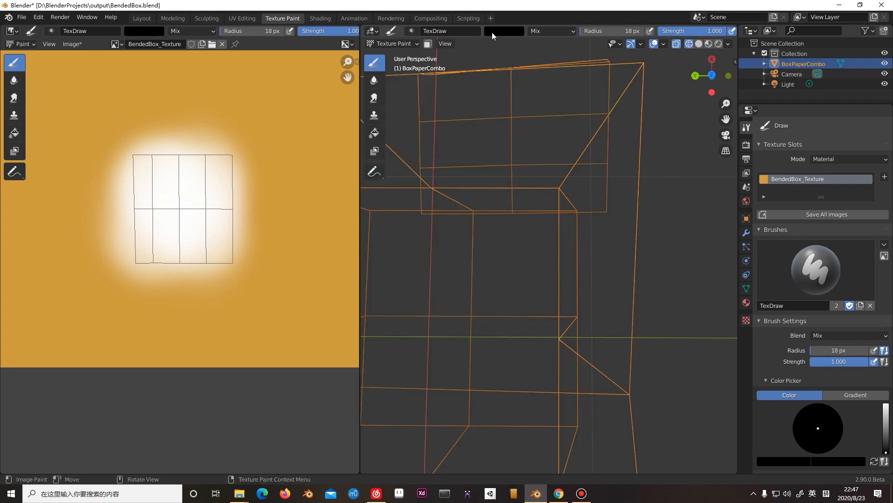
left_click(677, 43)
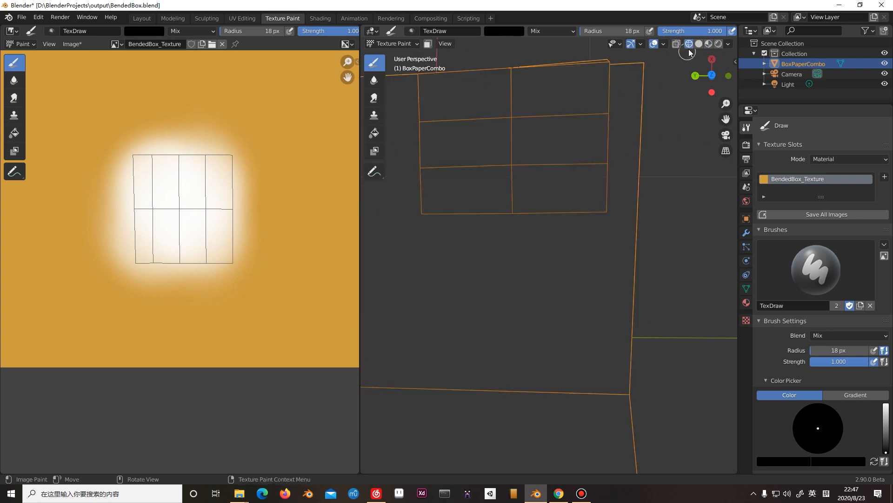
left_click(699, 43)
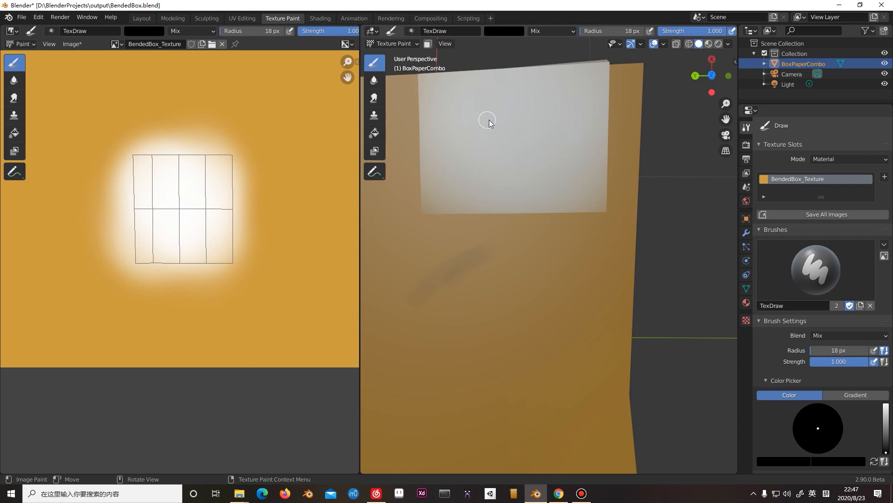
left_click(709, 44)
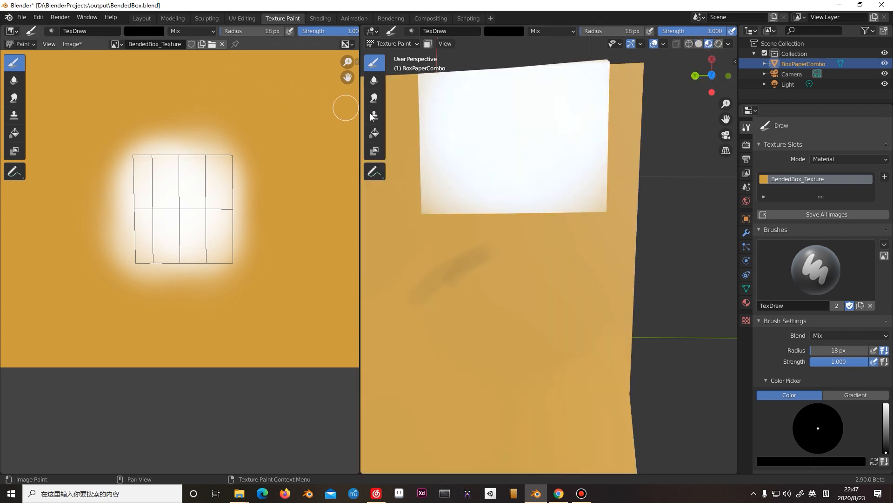
left_click_drag(205, 172, 228, 201)
key("ctrl+z")
Set the brush radius to 12 px and handwrite "Leave" in black along the upper part of the white label.
key("f")
left_click(449, 103)
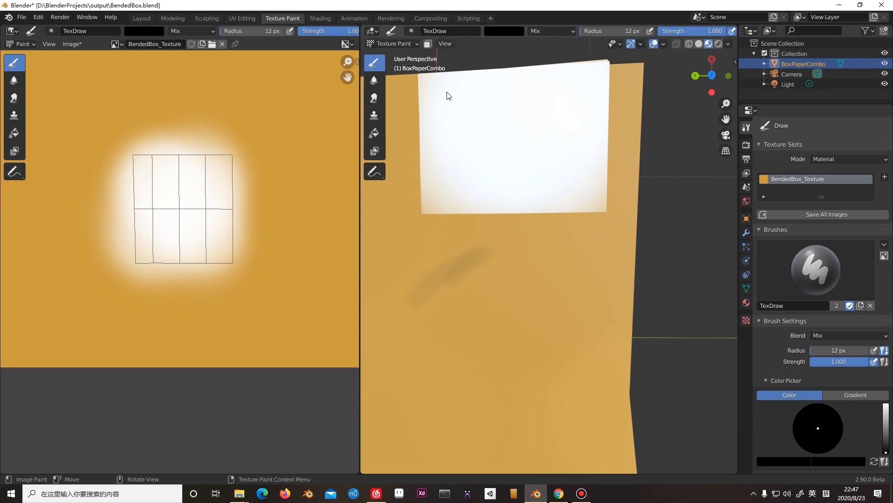
mouse_move(447, 88)
left_mouse_down()
mouse_move(445, 110)
mouse_move(461, 111)
mouse_move(464, 94)
mouse_move(474, 110)
mouse_move(532, 96)
mouse_move(529, 102)
mouse_move(544, 103)
left_mouse_up()
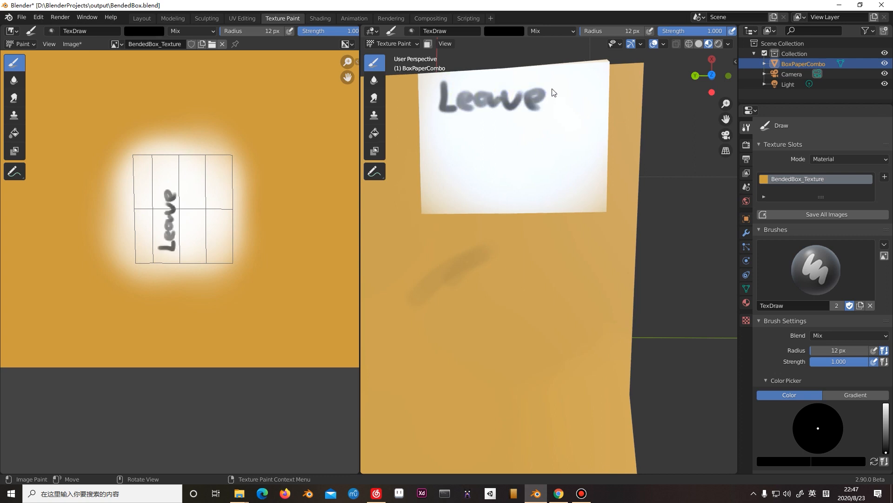
Handwrite "it here!" as the second line on the white label, undoing and redrawing the malformed letter.
mouse_move(437, 131)
left_mouse_down()
mouse_move(437, 152)
mouse_move(439, 127)
left_mouse_up()
left_click_drag(457, 123, 458, 151)
mouse_move(445, 135)
left_mouse_down()
mouse_move(512, 144)
mouse_move(563, 129)
left_mouse_up()
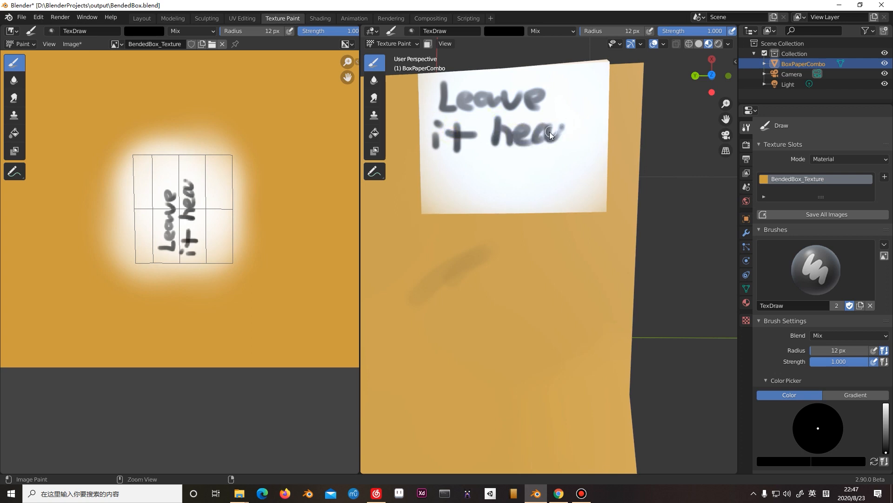
key("ctrl+z")
mouse_move(548, 132)
left_mouse_down()
mouse_move(561, 127)
mouse_move(558, 146)
left_mouse_up()
left_click_drag(585, 114, 578, 139)
left_click(572, 145)
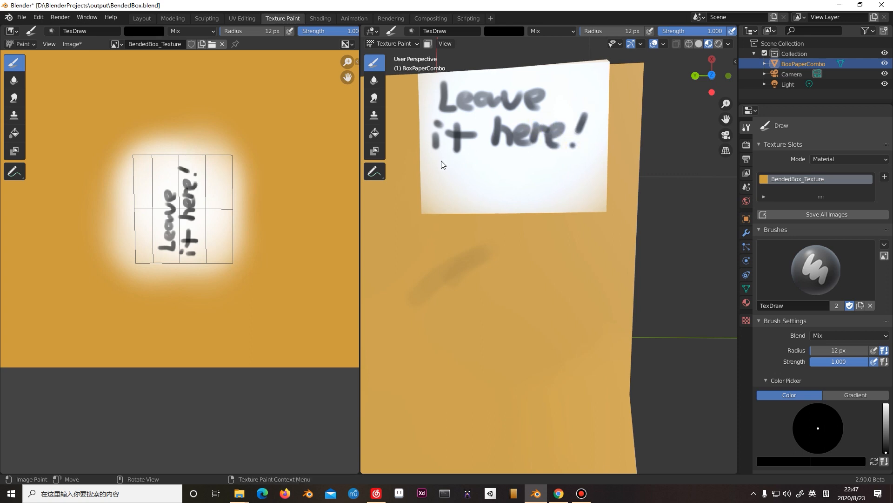
Handwrite "Please!" in black as the third line on the white label.
mouse_move(456, 182)
left_mouse_down()
mouse_move(484, 170)
mouse_move(523, 188)
mouse_move(520, 197)
mouse_move(549, 197)
left_mouse_up()
left_click_drag(572, 158, 565, 178)
left_click(559, 188)
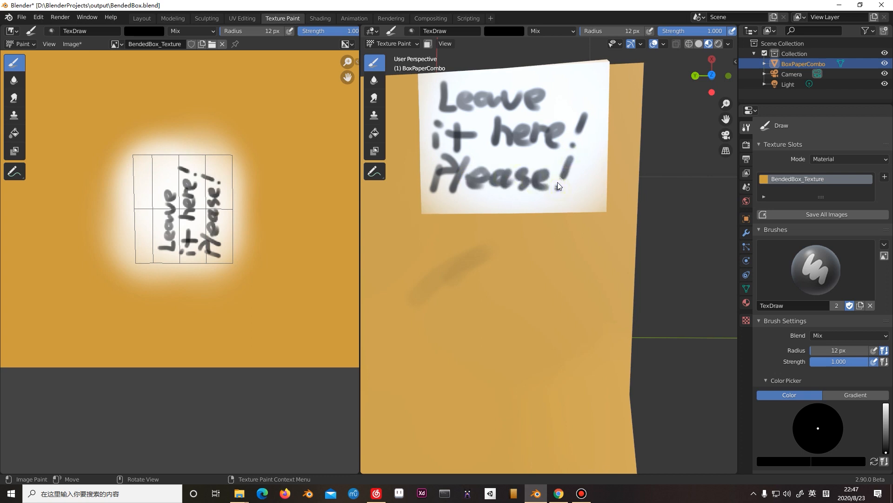
Check the finished label on the whole box and save the BendedBox.blend file.
scroll(563, 187, "down", 5)
middle_click_drag(570, 189, 524, 186)
scroll(569, 200, "up", 2)
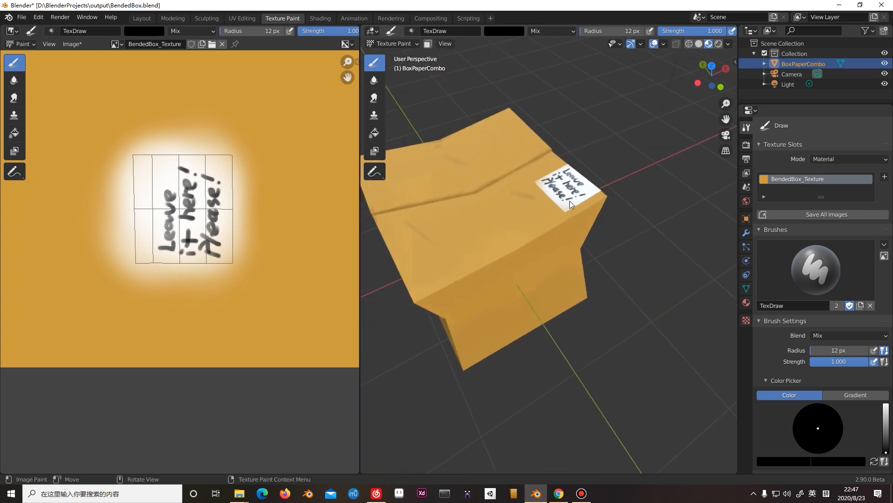
key("ctrl+s")
middle_click_drag(570, 204, 619, 206)
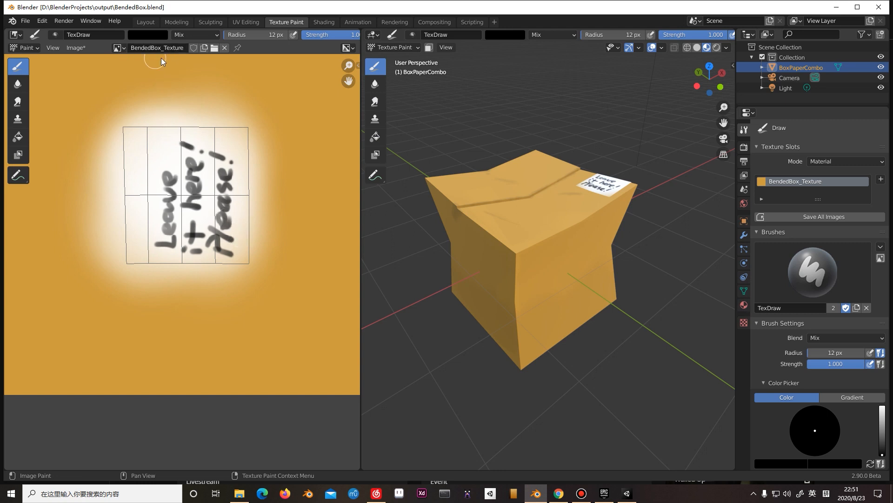
Save the painted texture as the RGB PNG file BendedBox_Texture.png in D:\BlenderProjects\output\.
left_click(120, 47)
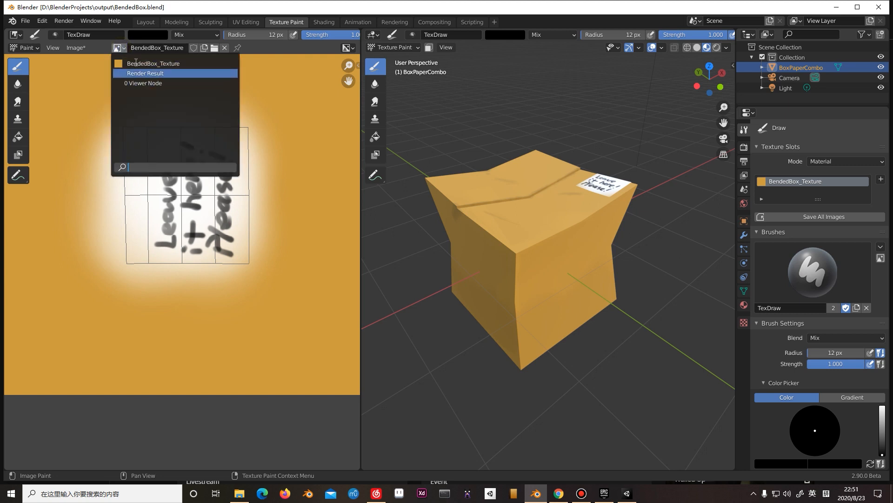
left_click(73, 48)
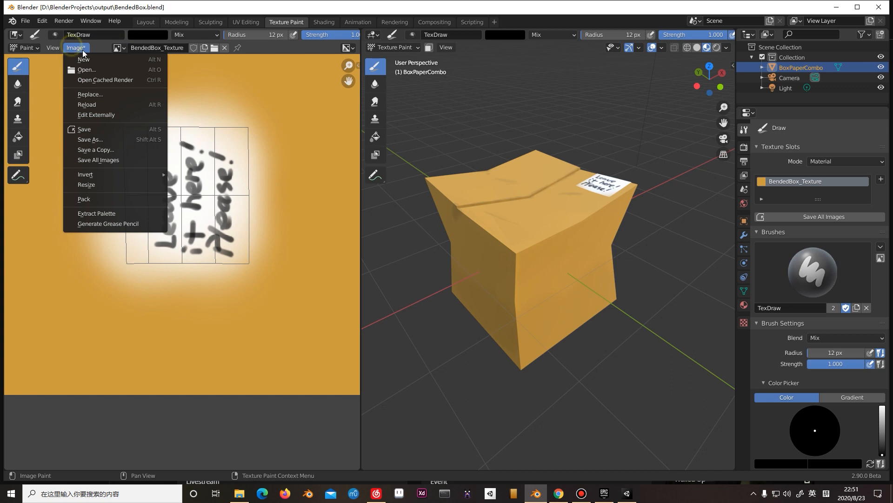
left_click(93, 141)
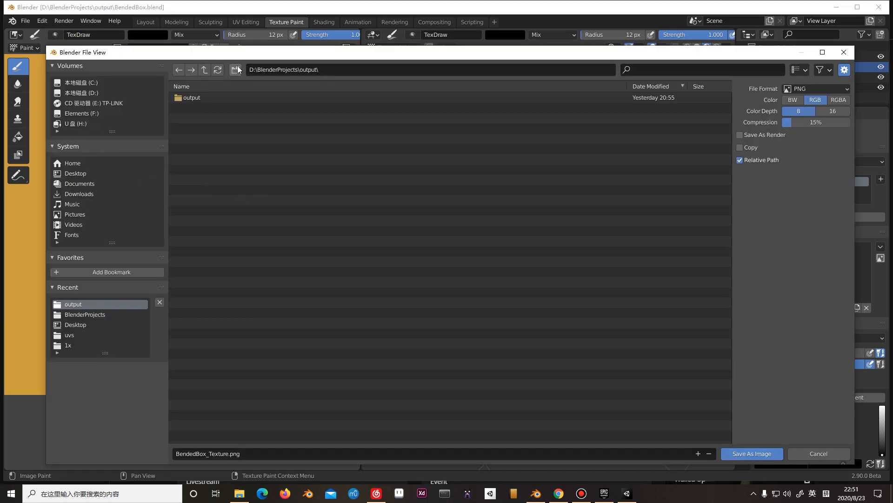
left_click_drag(240, 53, 217, 43)
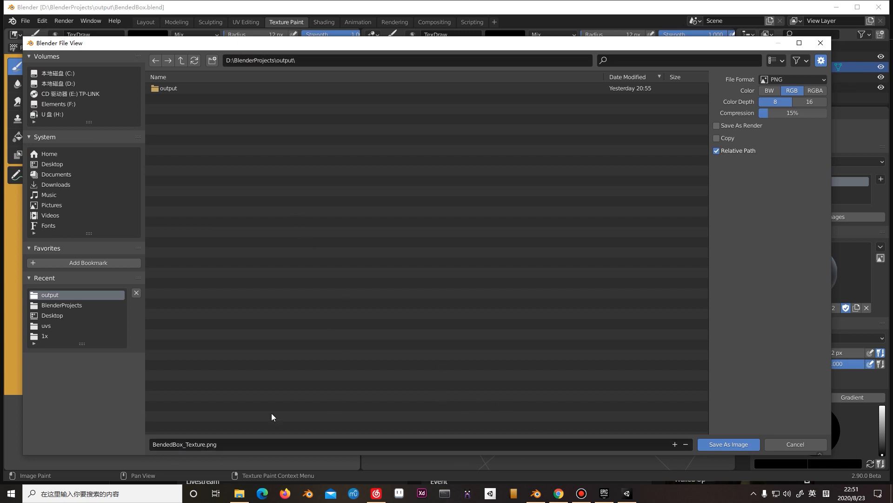
left_click(725, 446)
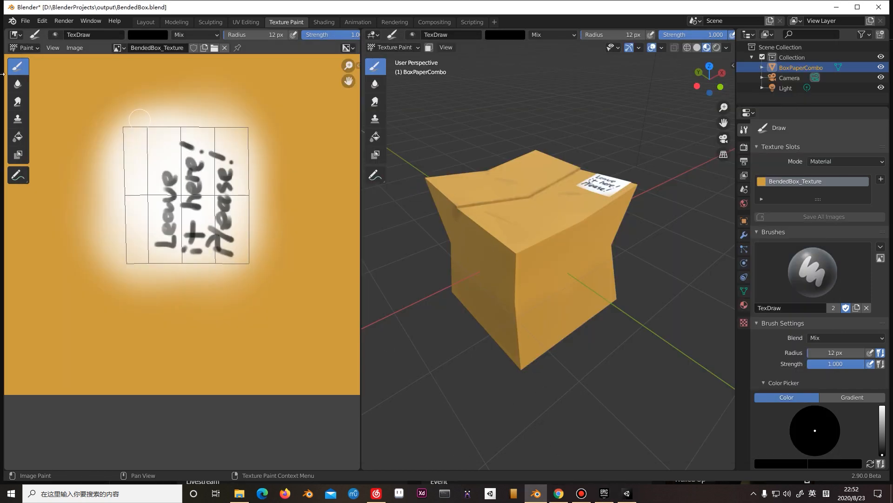
Switch to the Layout workspace and select the BoxPaperCombo object.
left_click(144, 23)
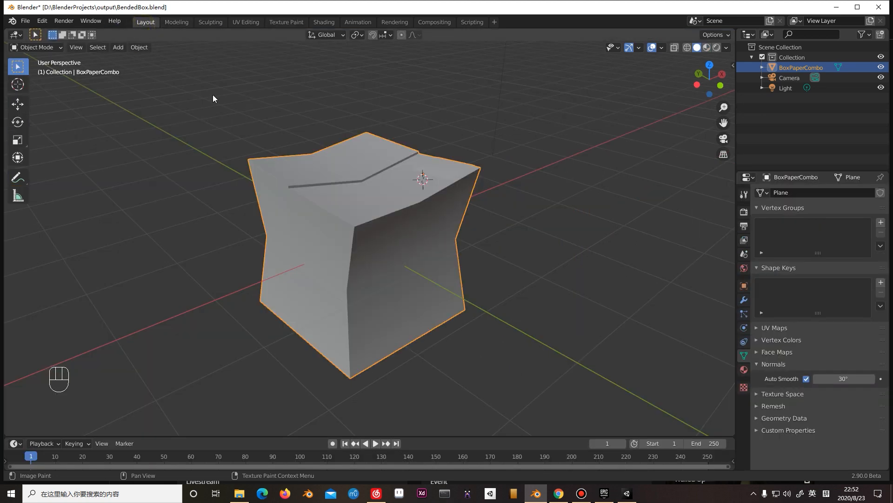
left_click(339, 192)
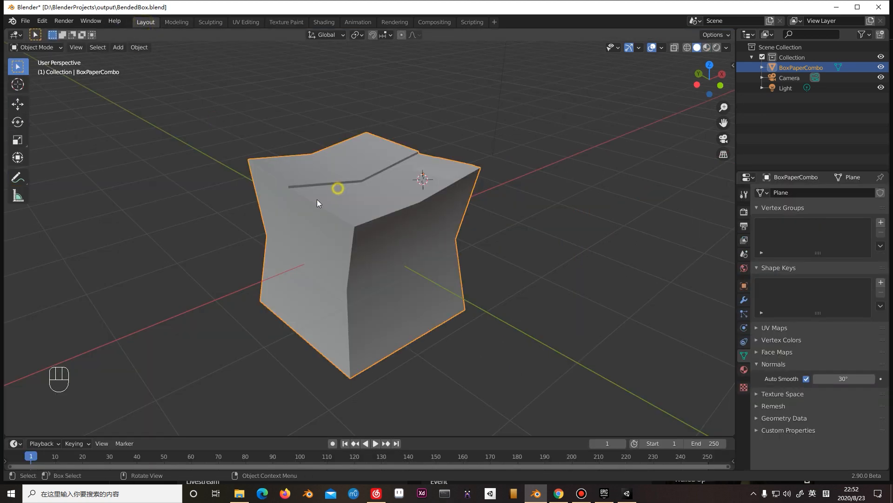
middle_click_drag(348, 183, 367, 208)
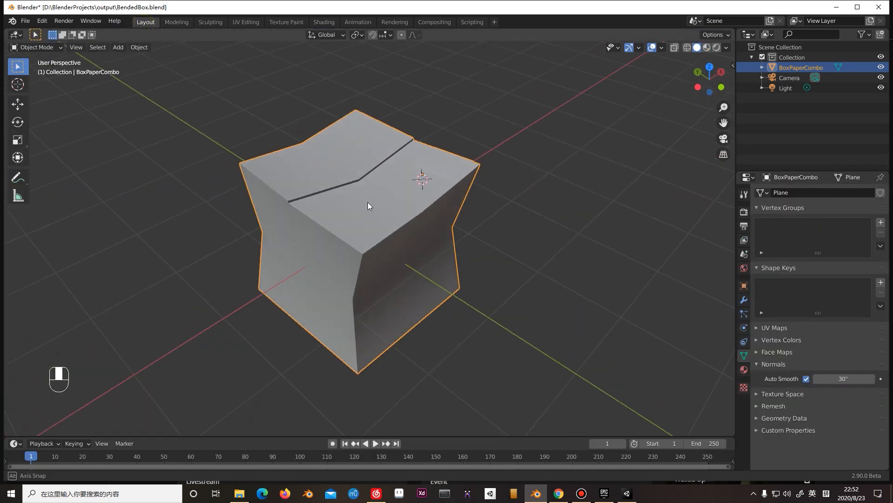
left_click(590, 196)
left_click(379, 185)
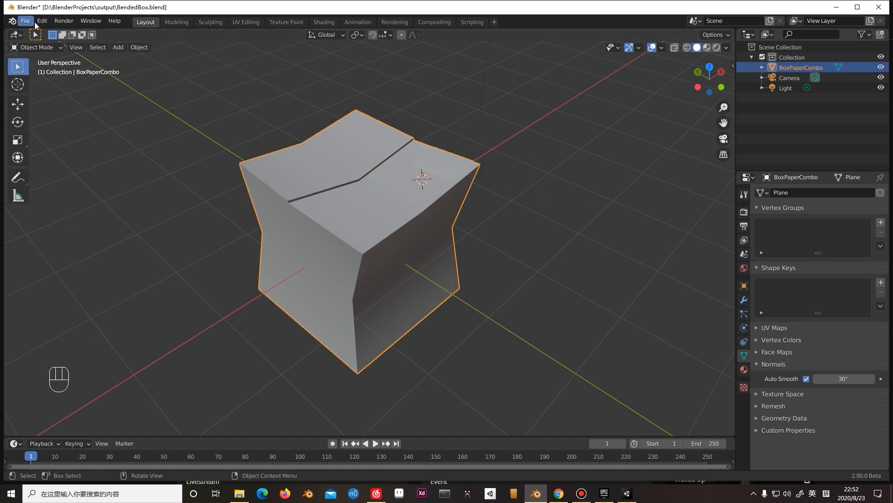
Set up an FBX export as BendedBox.fbx, limited to selected objects and the Mesh object type.
left_click(26, 21)
mouse_move(65, 199)
mouse_move(69, 167)
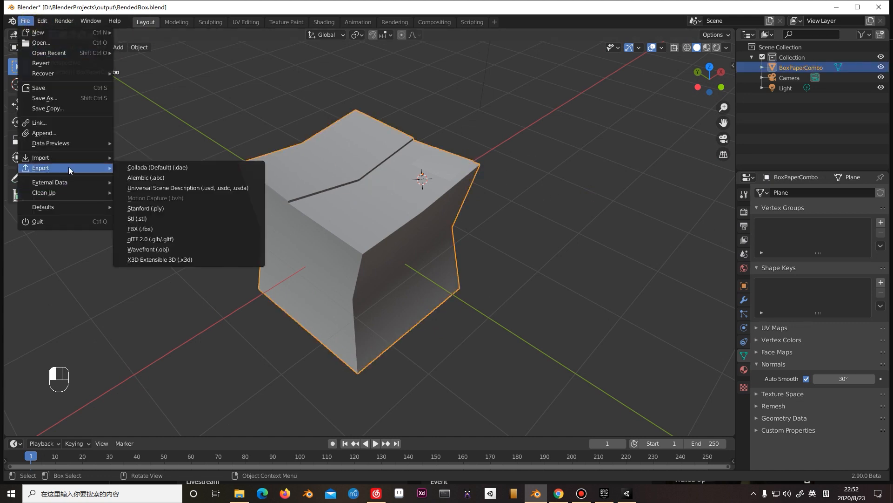
left_click(229, 229)
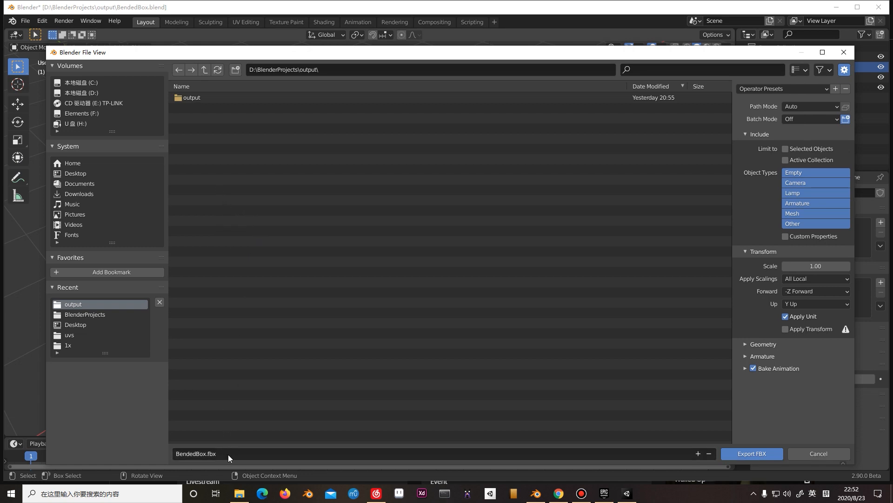
left_click(281, 453)
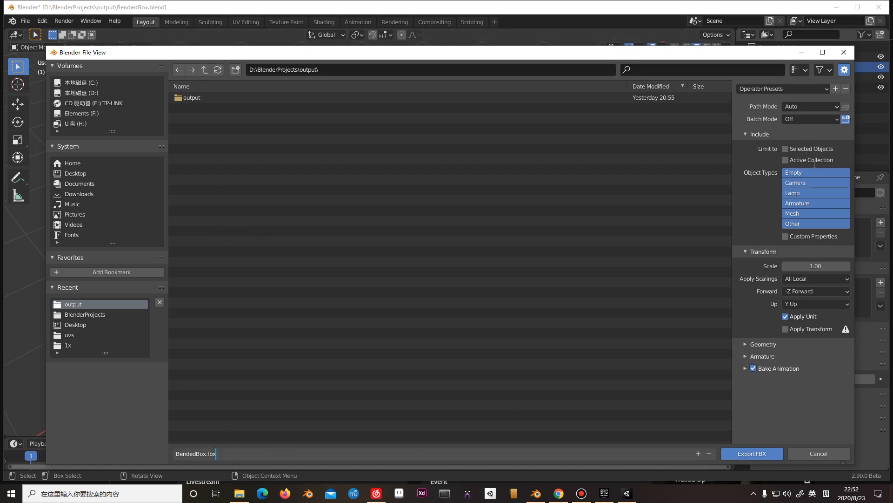
left_click(805, 215)
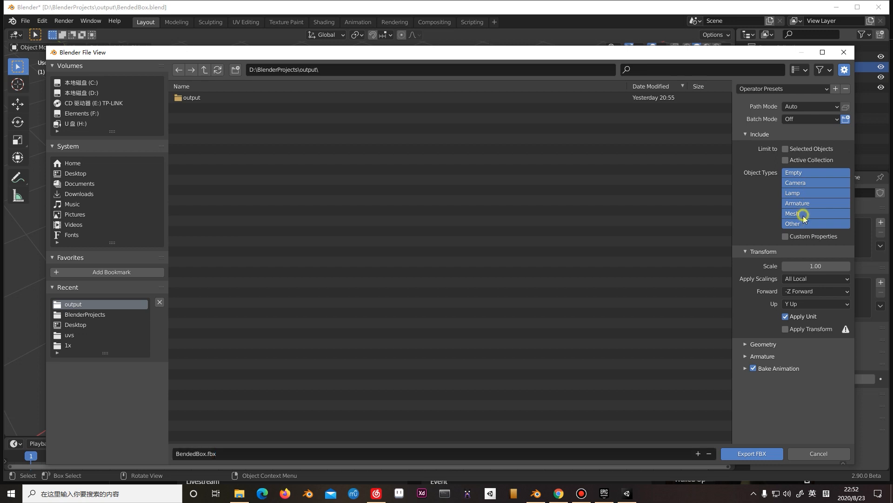
left_click(801, 214)
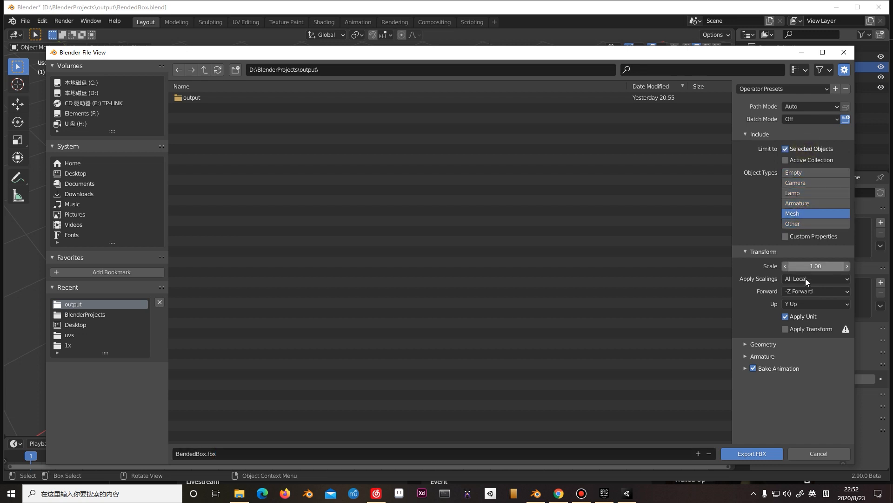
Exclude baked animation, check the Geometry options and export BendedBox.fbx to D:\BlenderProjects\output\.
left_click(759, 358)
left_click(770, 357)
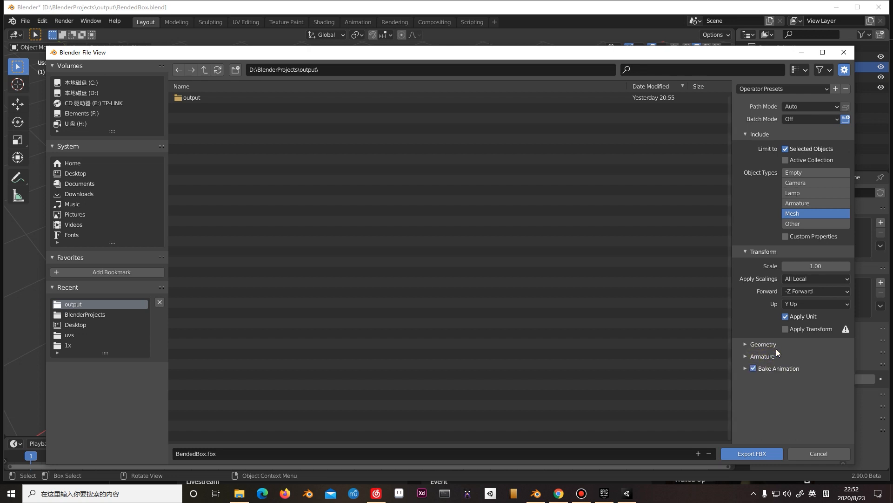
left_click(746, 356)
left_click(747, 356)
left_click(744, 344)
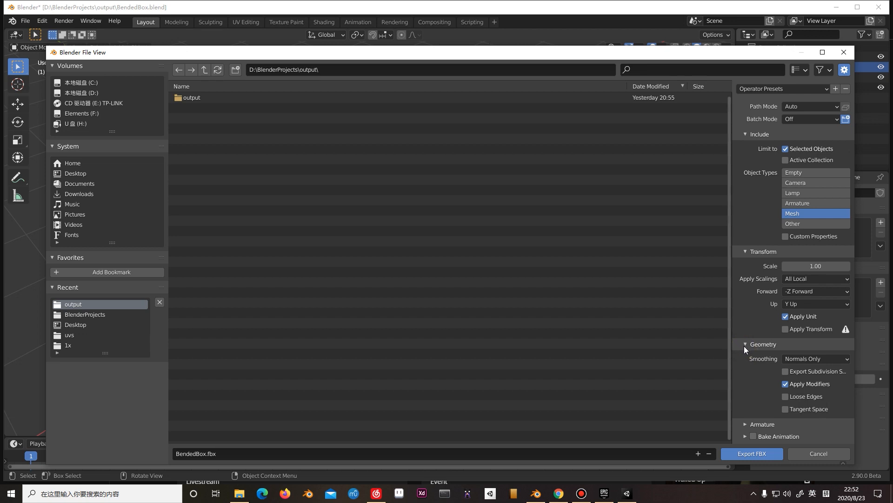
left_click(744, 344)
left_click(745, 344)
left_click(745, 344)
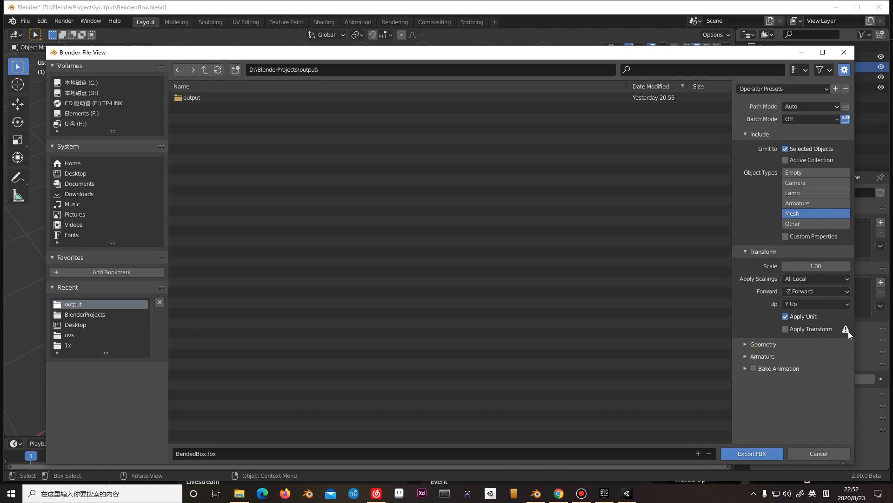
left_click(766, 454)
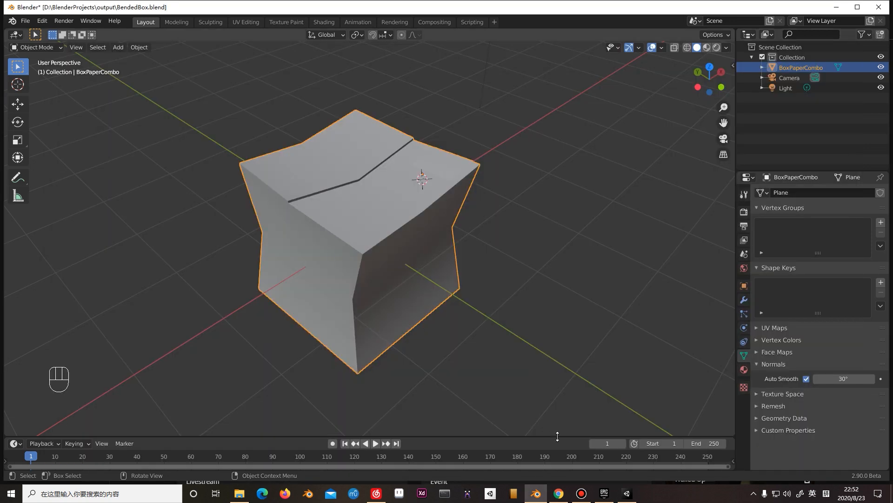
Switch to Unity, import BendedBox.fbx from the output folder into Assets and expand the imported model.
key("alt+Tab")
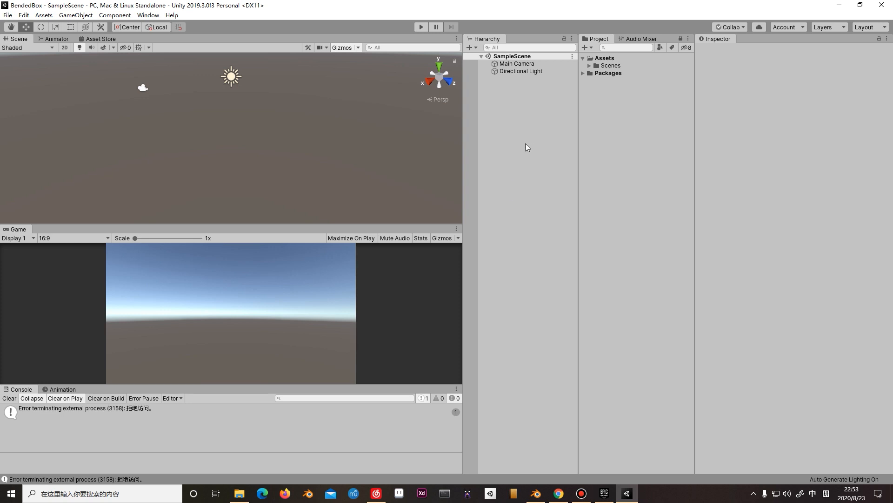
key("alt+Tab")
left_click_drag(402, 144, 607, 70)
key("alt+Tab")
left_click(614, 74)
left_click(591, 73)
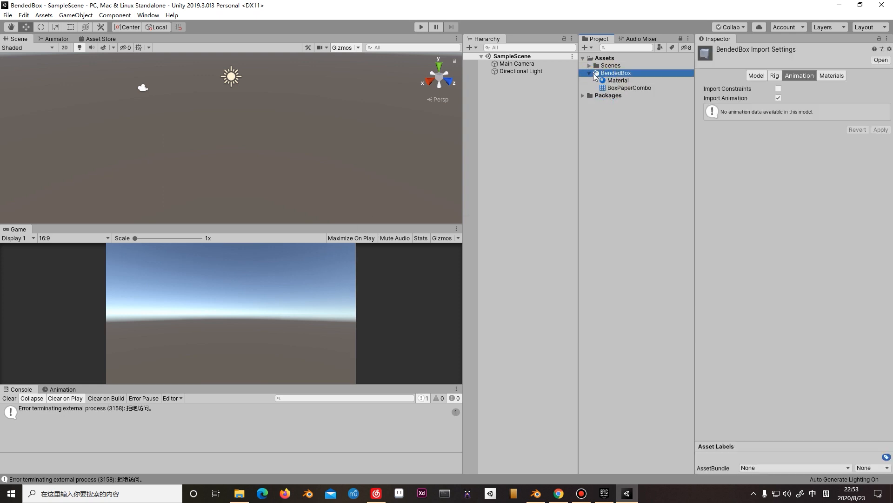
Review the BendedBox model import settings and the properties of its embedded Material.
left_click(757, 76)
left_click_drag(809, 377, 772, 358)
left_click(672, 183)
left_click(620, 67)
left_click(621, 81)
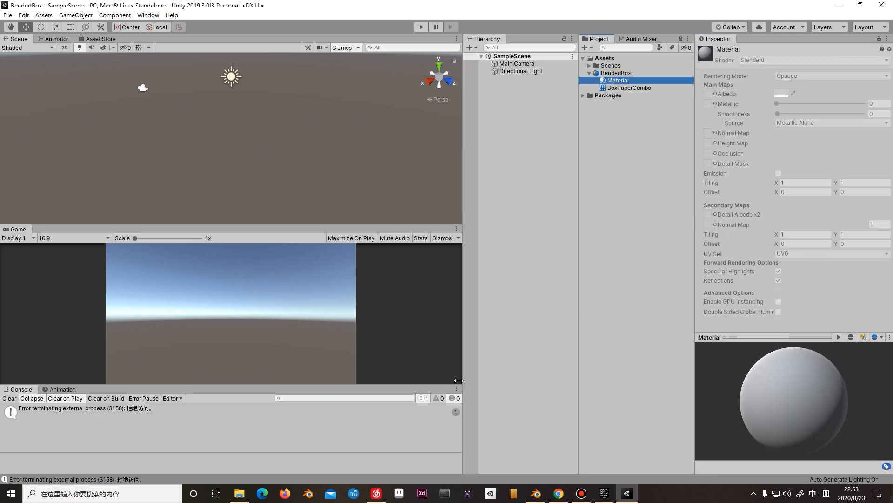
Import BendedBox_Texture.png from the output folder into the Unity project's Assets.
left_click(239, 493)
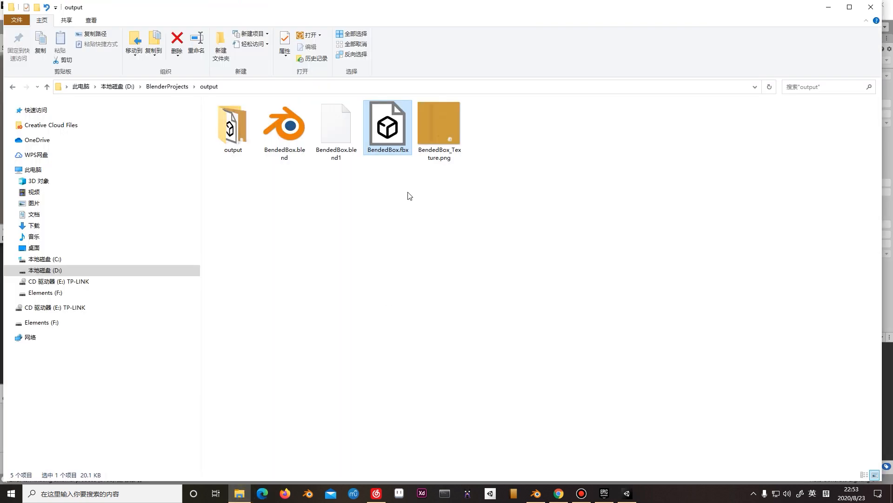
left_click(458, 151)
key("alt+Tab")
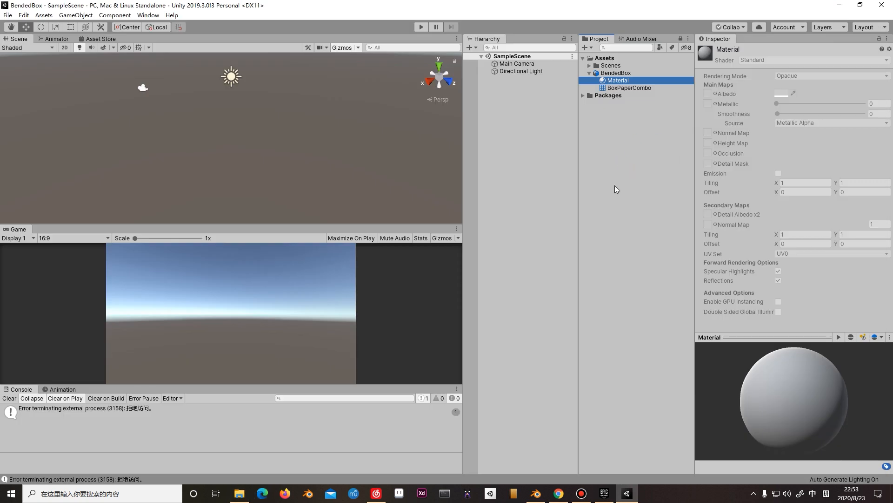
Place the BendedBox model in SampleScene in view of the Main Camera and inspect its cardboard texture and label up close.
left_click(614, 73)
left_click_drag(615, 73, 283, 162)
scroll(284, 163, "up", 1)
mouse_move(376, 191)
middle_mouse_down()
mouse_move(323, 167)
mouse_move(375, 200)
mouse_move(372, 183)
middle_mouse_up()
scroll(301, 121, "up", 5)
middle_click_drag(314, 110, 321, 121)
left_click_drag(337, 126, 412, 198, "alt")
middle_click_drag(304, 145, 212, 177)
scroll(235, 141, "up", 4)
scroll(236, 140, "up", 2)
scroll(229, 144, "down", 4)
mouse_move(230, 144)
middle_mouse_down()
mouse_move(242, 136)
mouse_move(230, 146)
mouse_move(245, 149)
middle_mouse_up()
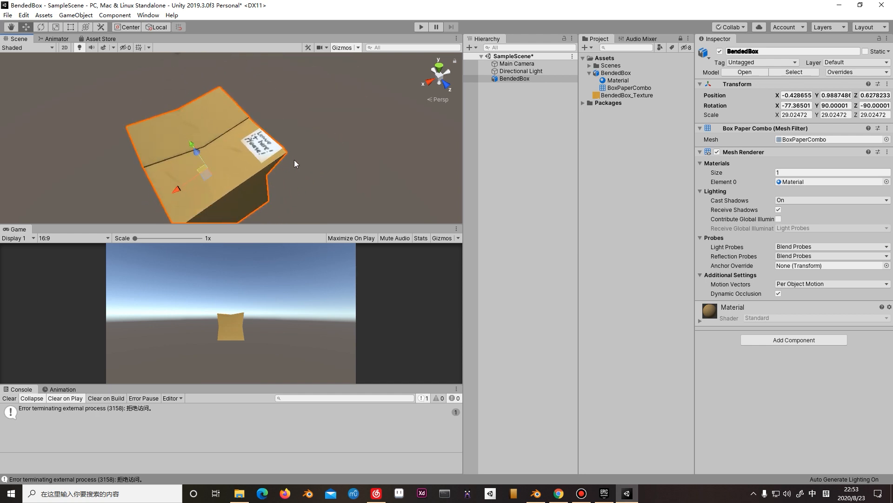
Switch to the Epic Games Launcher and launch Unreal Engine 4.25.3 from the library.
left_click(603, 494)
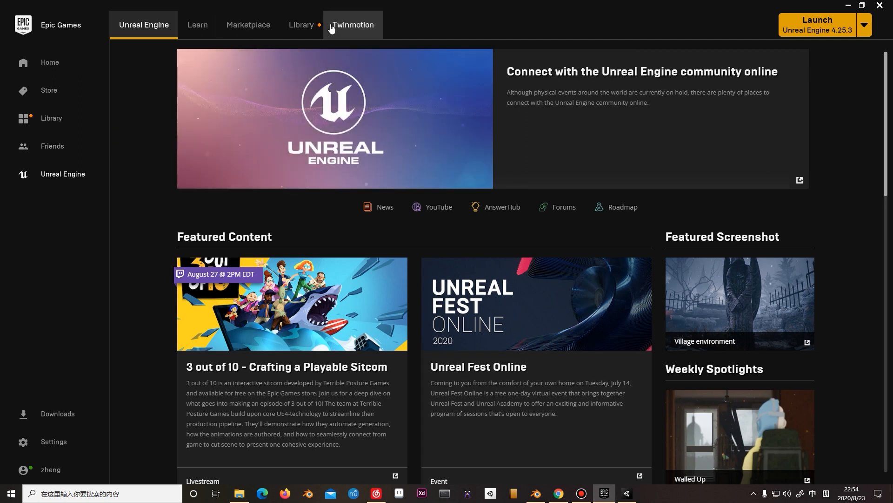
left_click(300, 28)
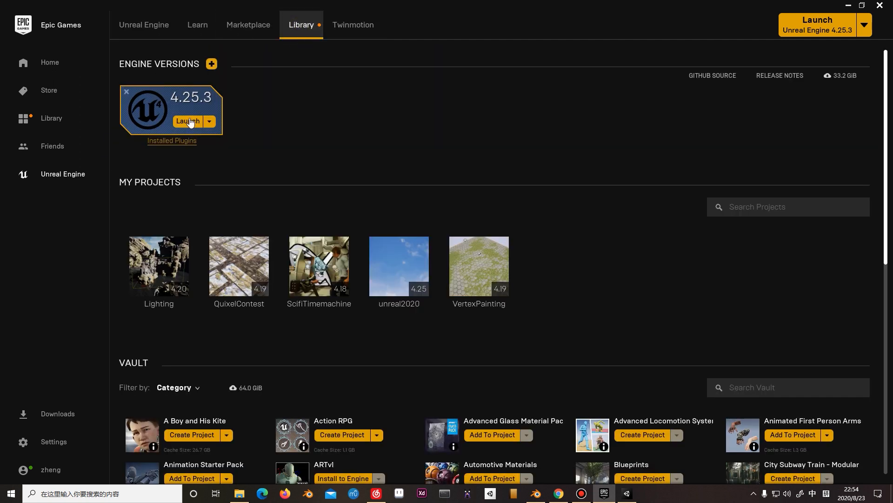
left_click(195, 122)
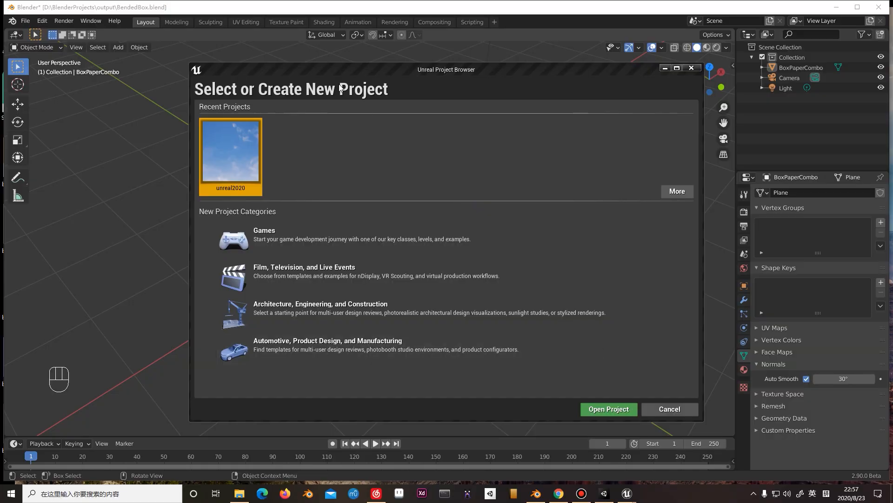
Create a Games project from the Third Person template, named BendedBox, in D:\Unreal Projects\2020.
left_click(297, 239)
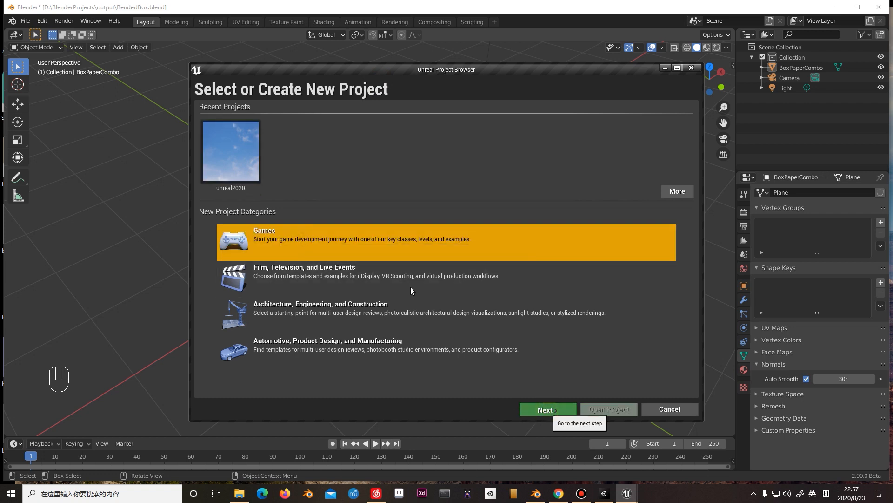
left_click(544, 410)
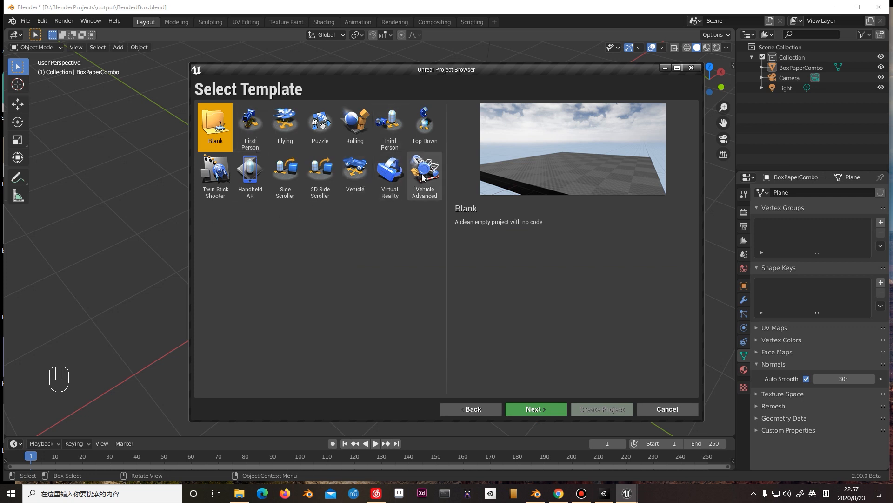
left_click(395, 134)
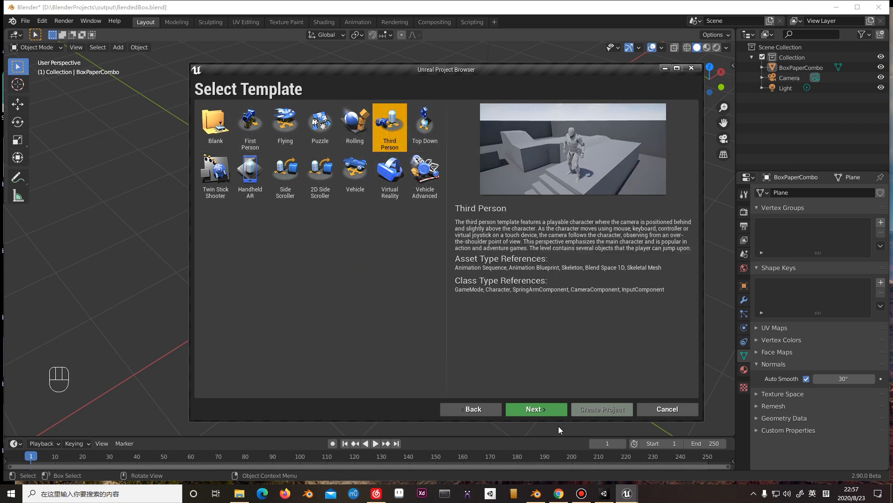
left_click(561, 410)
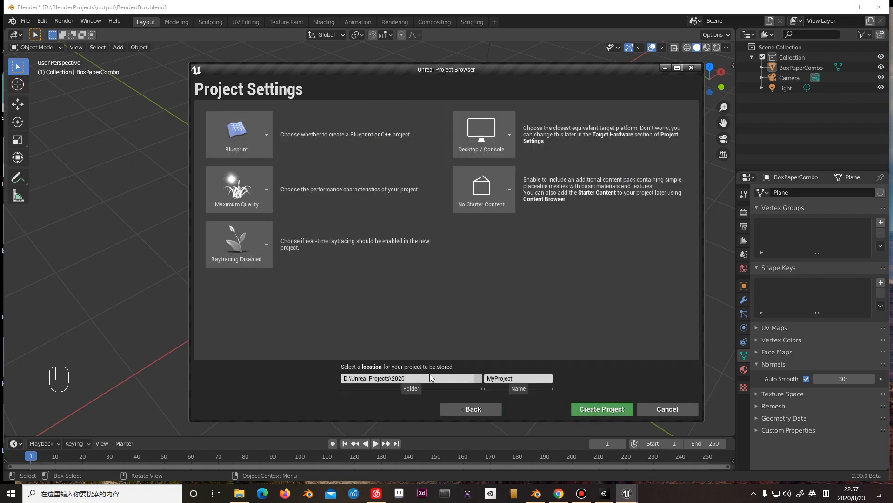
left_click(535, 379)
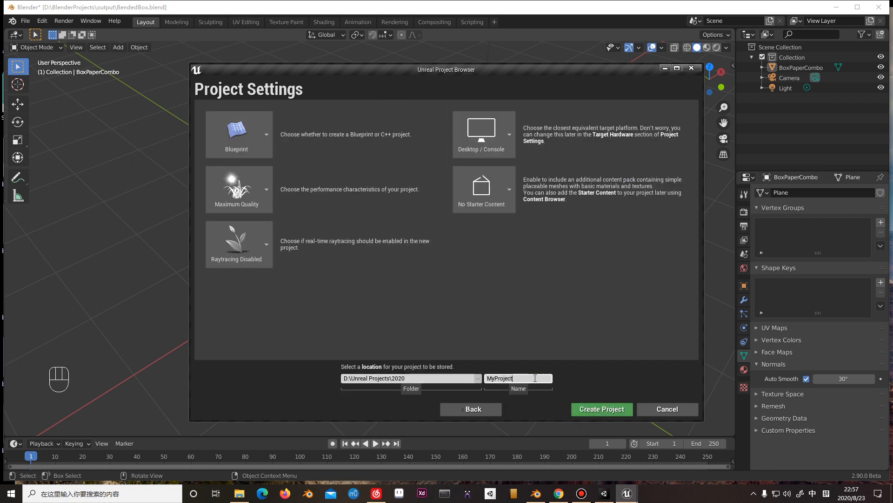
key("ctrl+BackSpace")
type("Bend")
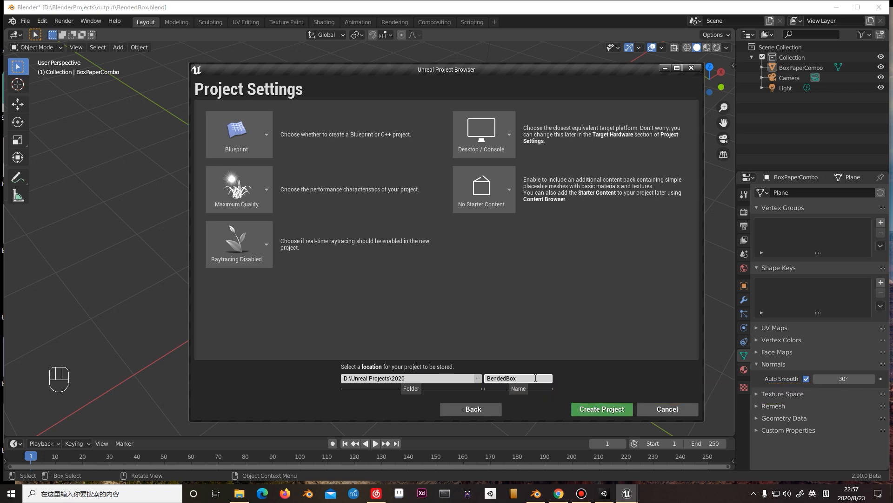
left_click(628, 409)
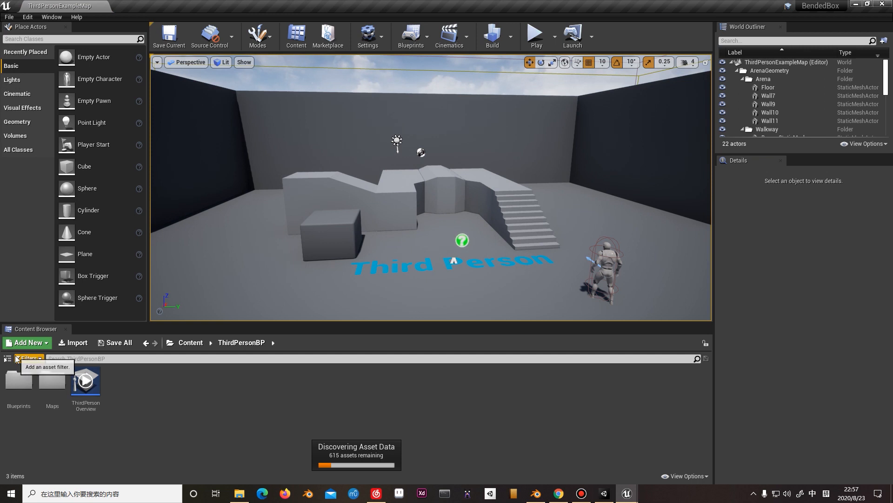
left_click(16, 356)
left_click(17, 358)
left_click(7, 358)
left_click(7, 359)
left_click(7, 359)
left_click(52, 422)
right_click(50, 420)
left_click(87, 462)
right_click(48, 415)
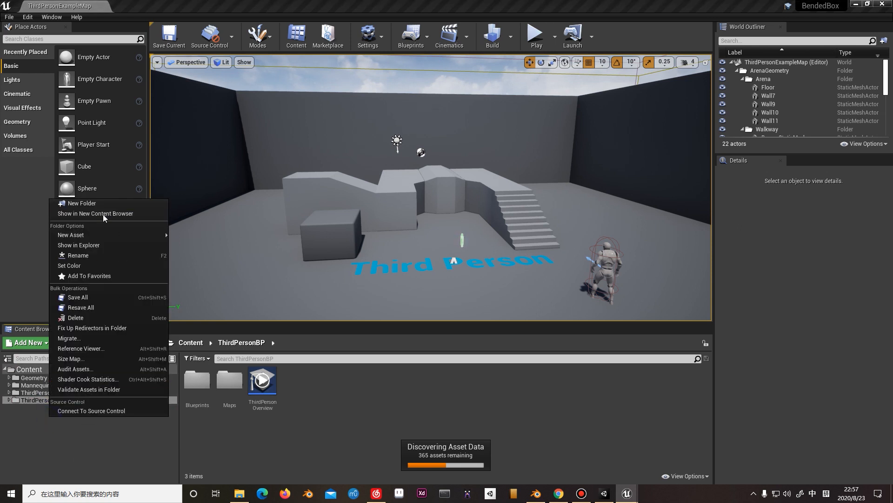
left_click(107, 201)
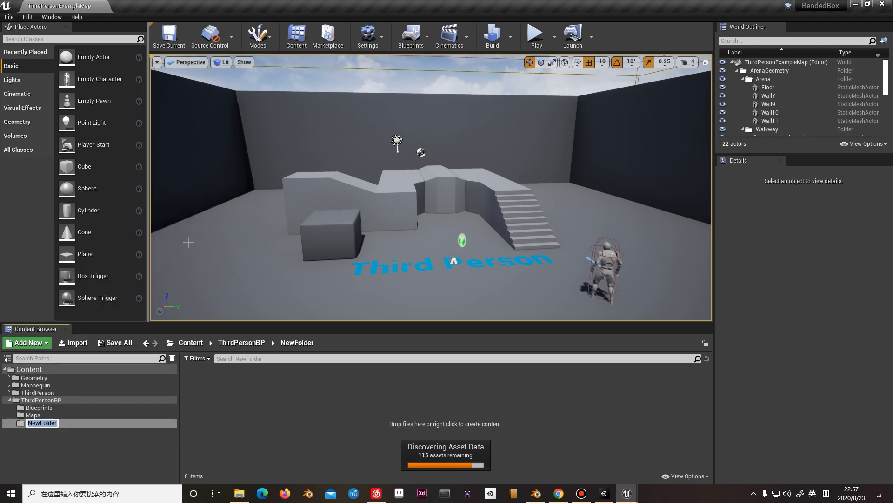
left_click(76, 448)
Create a new folder named Model directly under Content.
left_click(29, 370)
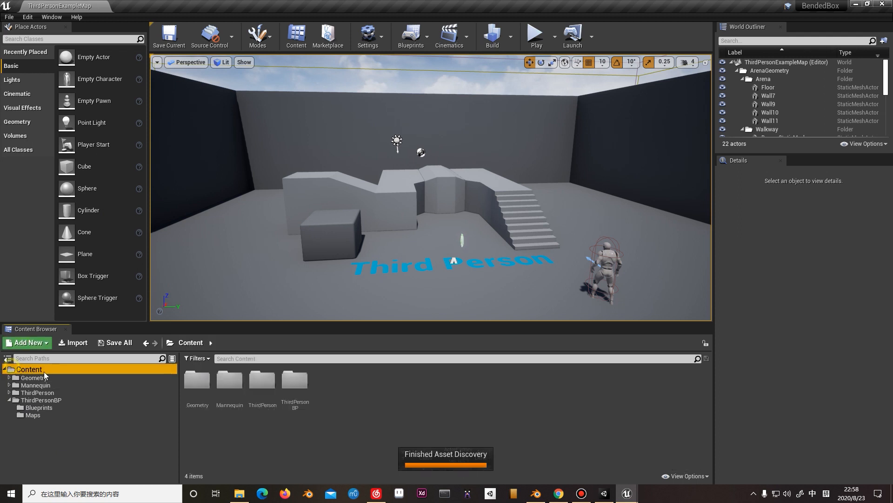
right_click(48, 371)
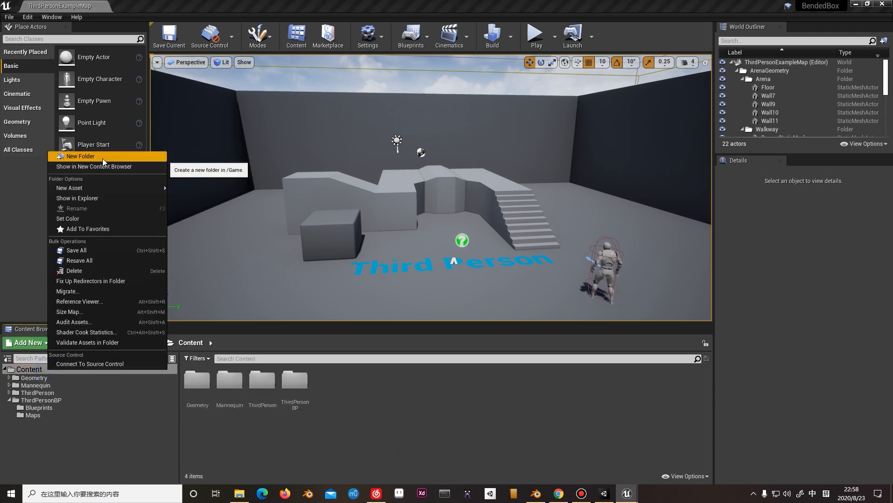
left_click(103, 158)
key("shift")
type("Model")
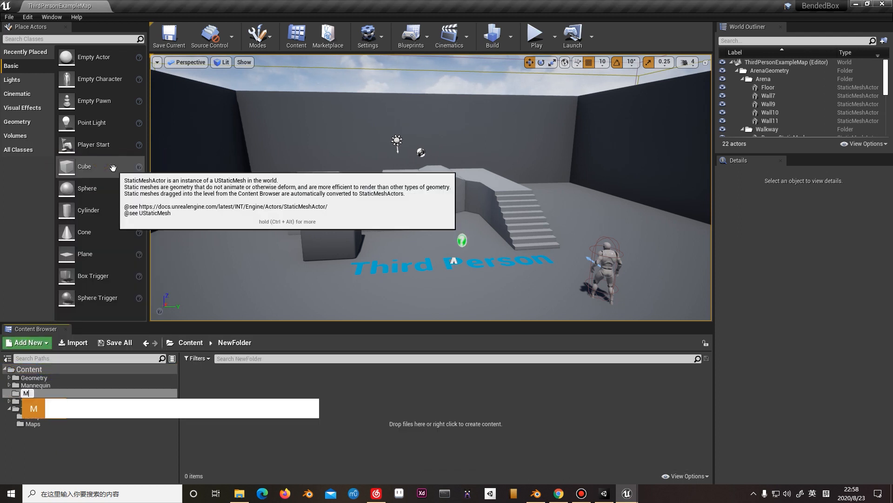
key("Return")
key("shift")
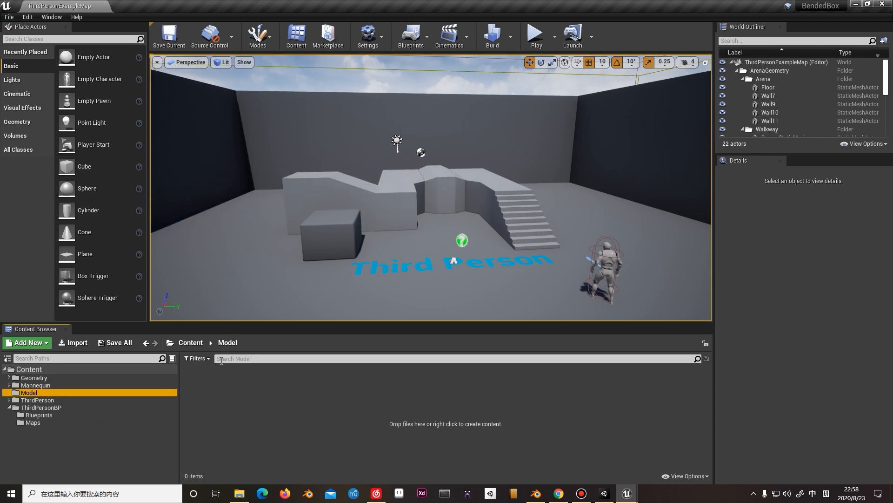
Import BendedBox.fbx with its material and texture into the Model folder, creating new materials, and close the message log.
left_click(314, 378)
key("alt+Tab")
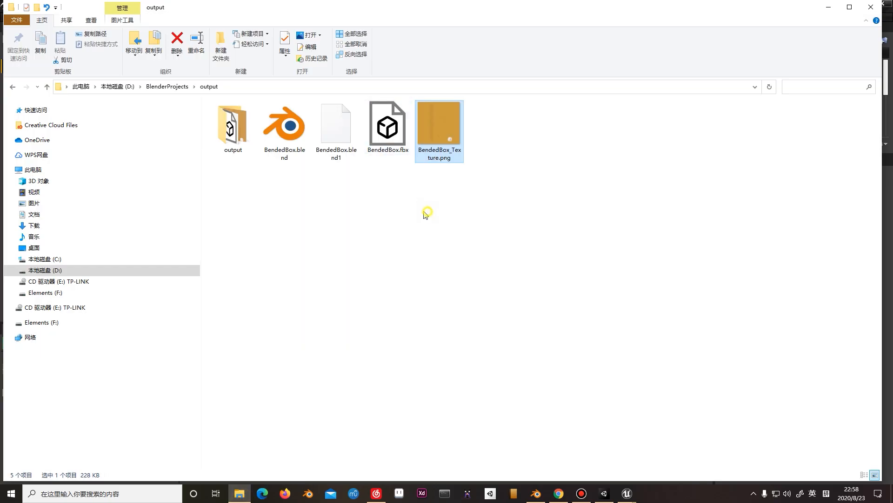
left_click_drag(393, 145, 339, 374)
key("alt+Tab")
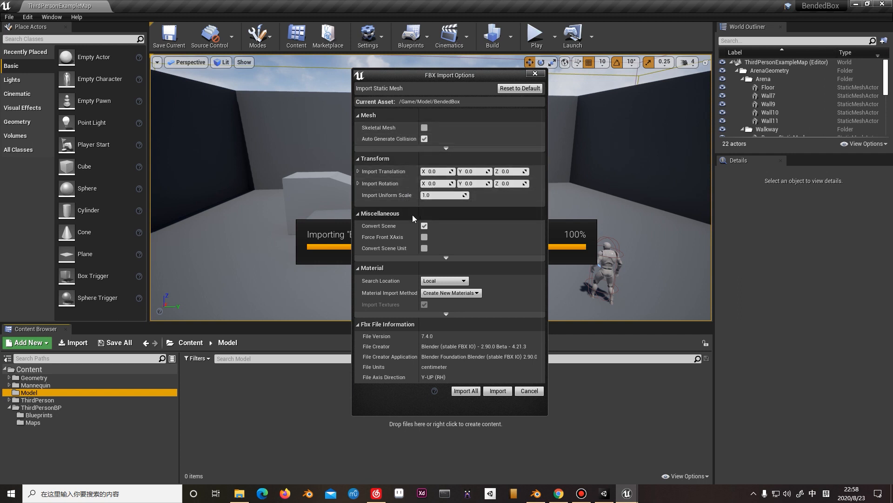
left_click(454, 314)
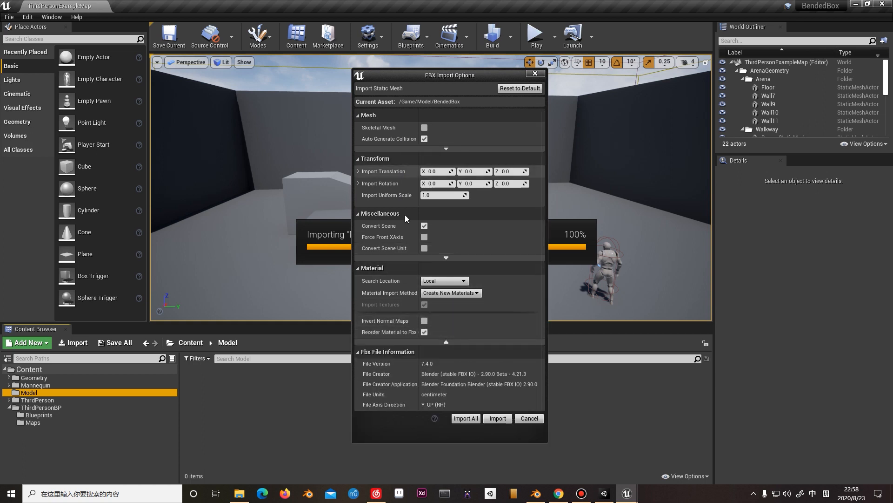
left_click(467, 418)
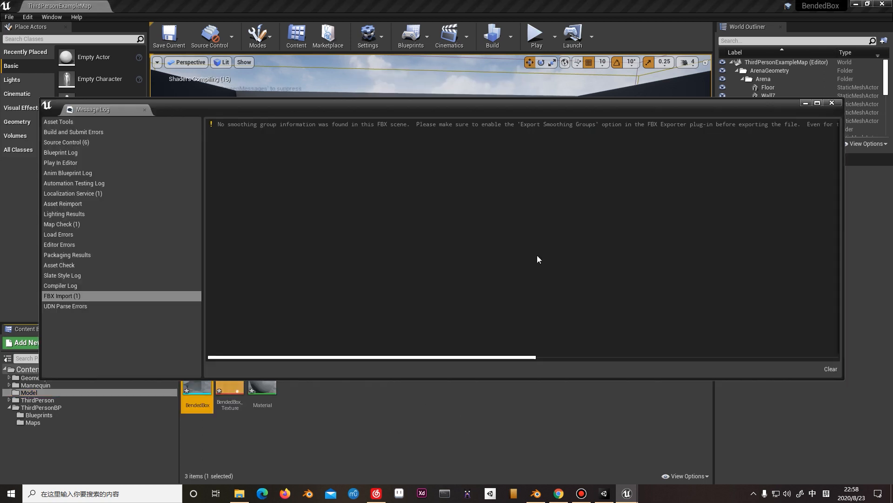
left_click(832, 103)
Place the BendedBox mesh on the level floor beside the grey cube, at about X -800, Y -500, Z 230.
left_click_drag(211, 390, 203, 387)
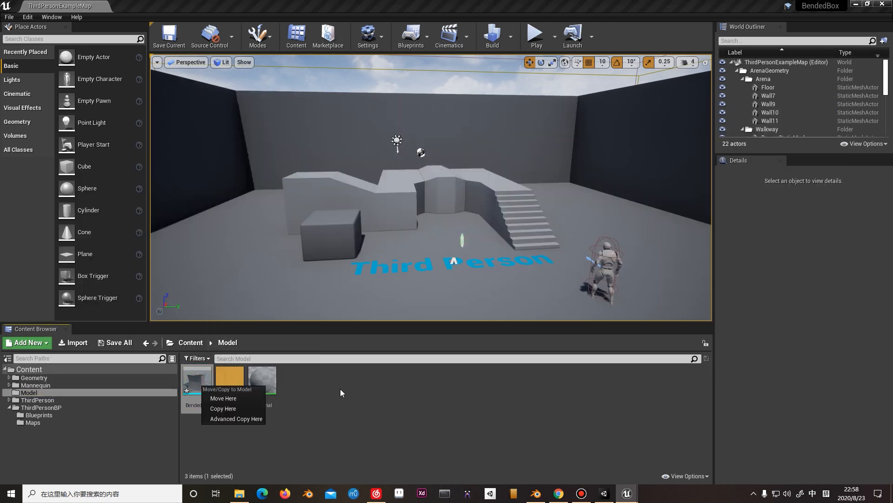
left_click(314, 386)
left_click(236, 387)
left_click(201, 387)
left_click_drag(197, 381, 357, 276)
left_click_drag(361, 242, 343, 217)
left_click_drag(380, 245, 275, 261)
left_click_drag(320, 233, 362, 239)
left_click_drag(357, 201, 303, 240, "alt")
right_click_drag(302, 240, 294, 263)
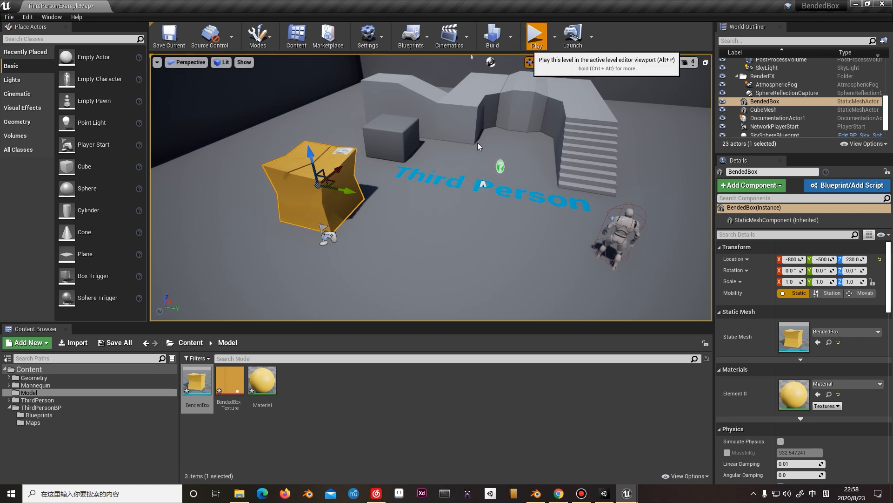
Play the level, run the character around the yellow BendedBox to view it from several sides, and stop the play session.
left_click(535, 36)
left_click(441, 169)
key("w")
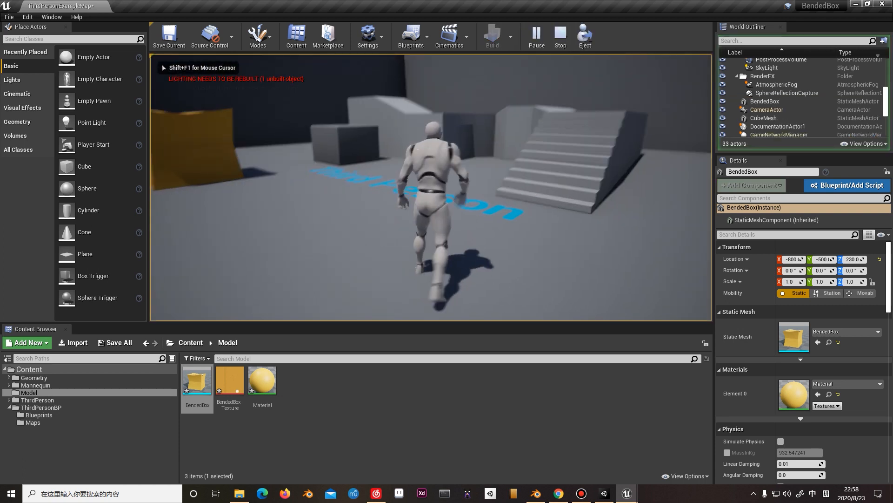
key("w")
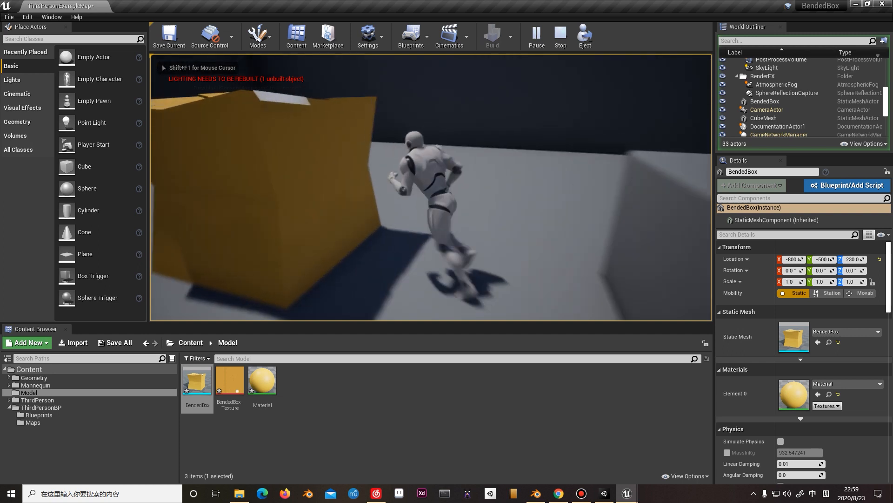
key("w")
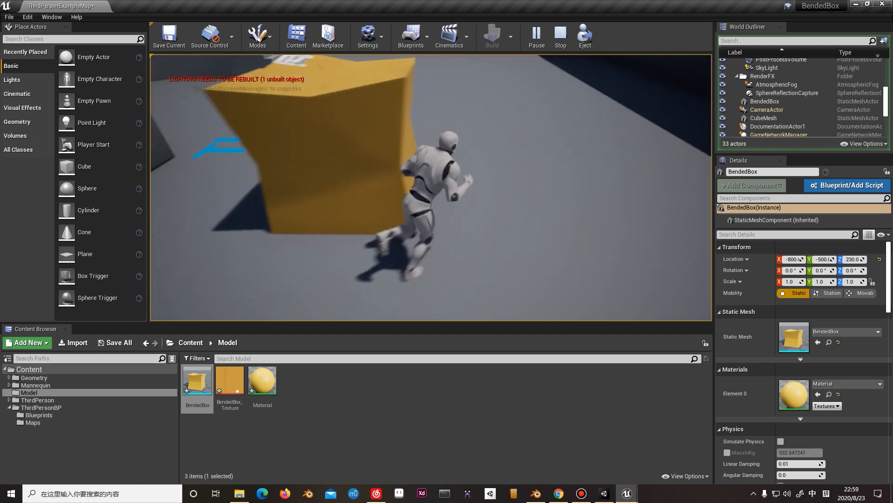
key("w")
key("Escape")
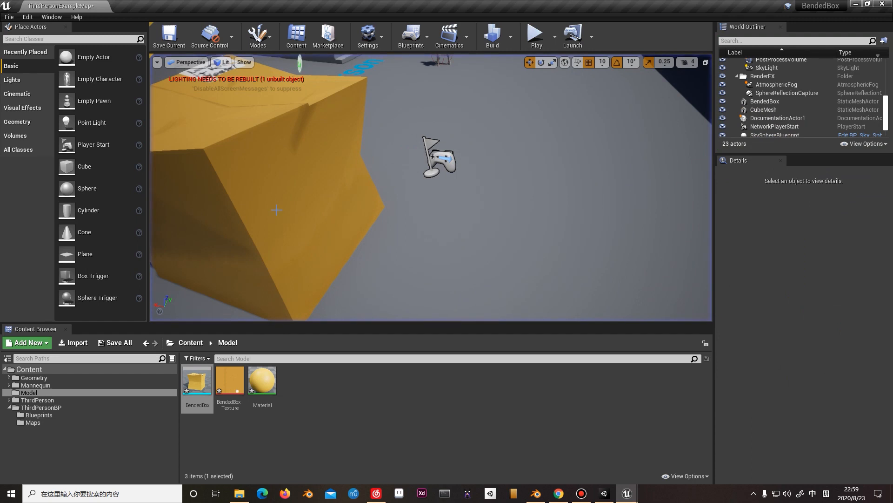
Play the level once more, run the character across the floor with the box in view, and end the session.
right_click_drag(249, 208, 250, 208)
key("alt+p")
key("w")
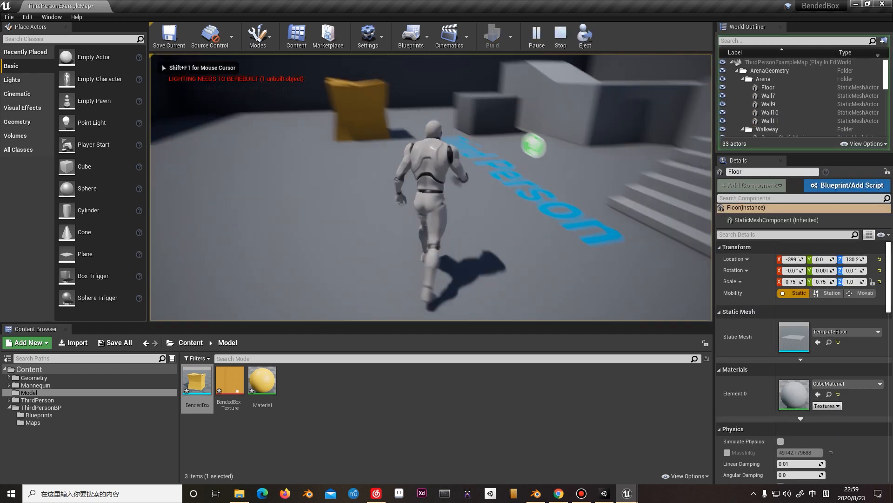
key("Escape")
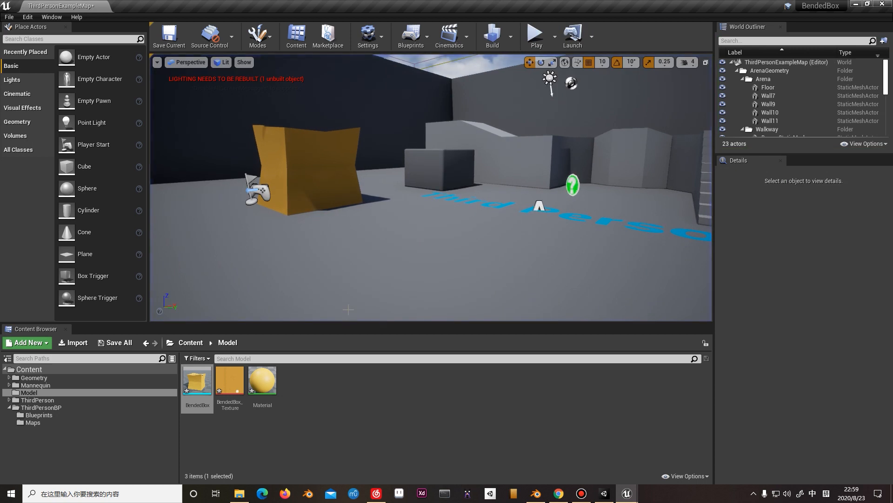